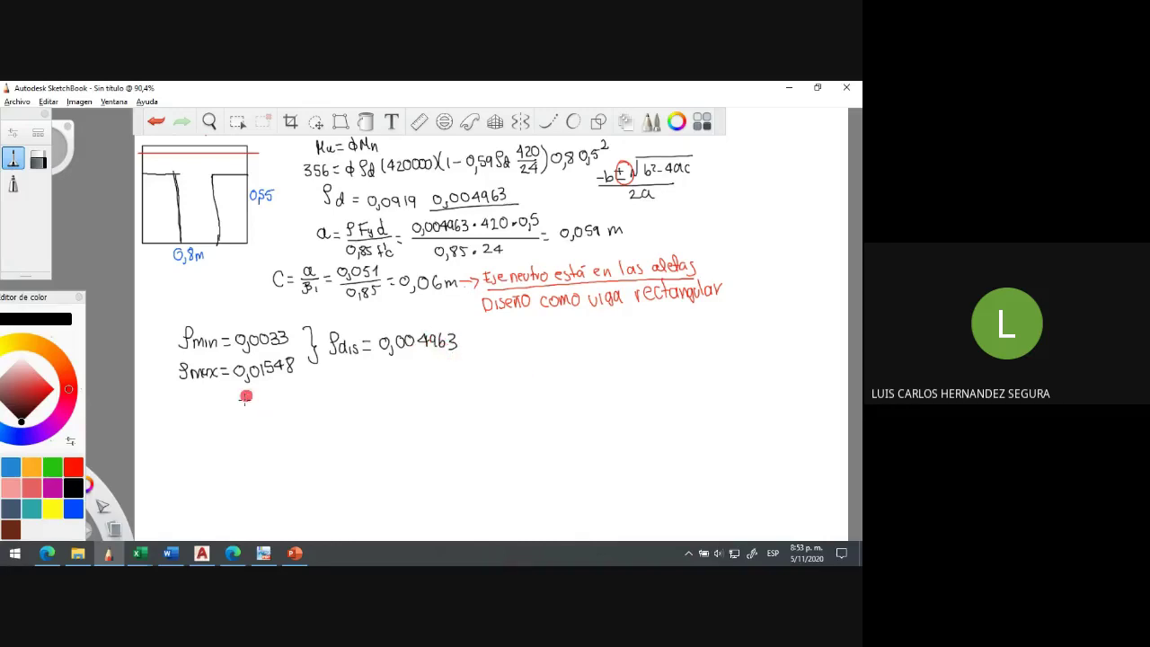
Step: Write the steel area calculation below the ratio limits: As = ρ·b·d = 0,004963·800·500 = 1985 mm²
mouse_move(190, 411)
mouse_down()
mouse_move(195, 395)
mouse_move(308, 401)
mouse_up()
drag(300, 407, 405, 396)
click(410, 397)
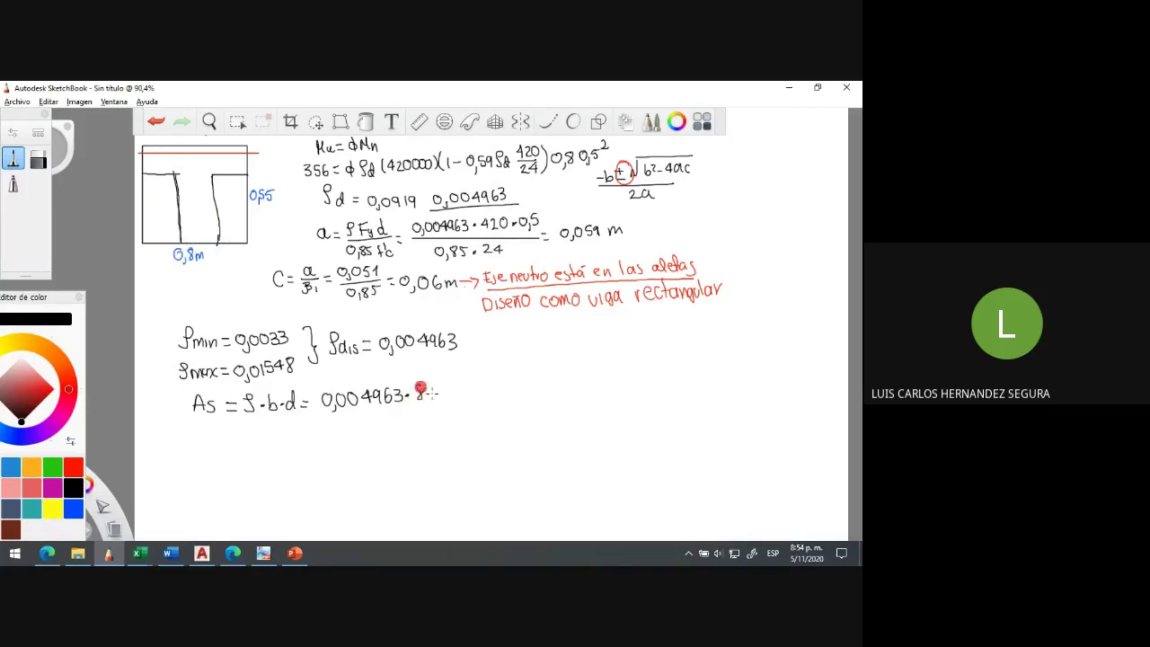
drag(420, 389, 432, 388)
drag(441, 386, 439, 387)
click(454, 391)
drag(470, 385, 510, 385)
drag(504, 391, 510, 391)
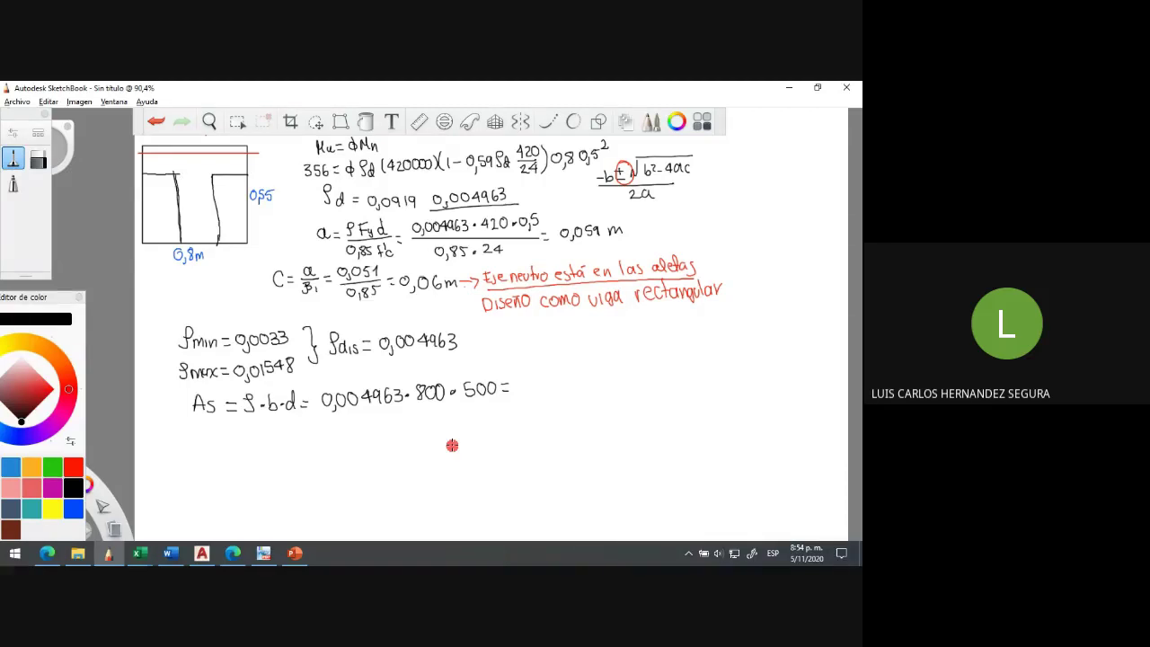
mouse_move(518, 378)
mouse_down()
mouse_move(517, 392)
mouse_move(587, 378)
mouse_up()
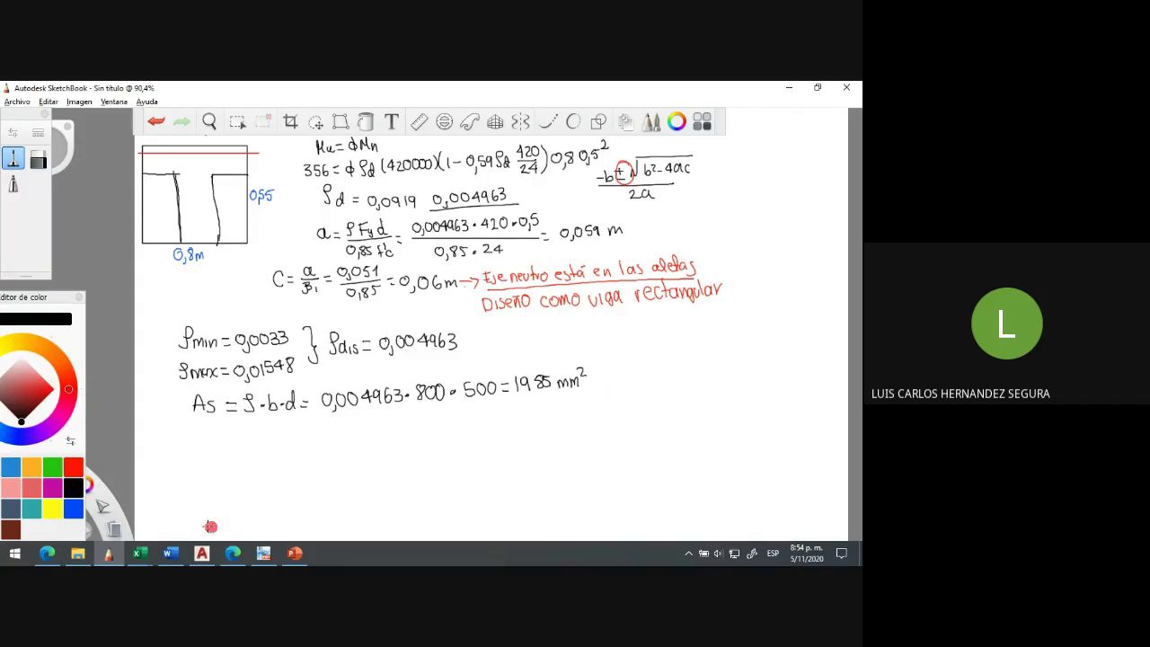
Step: Switch to the TABLAS.xlsx workbook in Excel, select the As value on DISEÑO SIMPLE FLEXIÓN, and maximize the window
click(140, 553)
click(224, 522)
scroll(746, 315, down, 4)
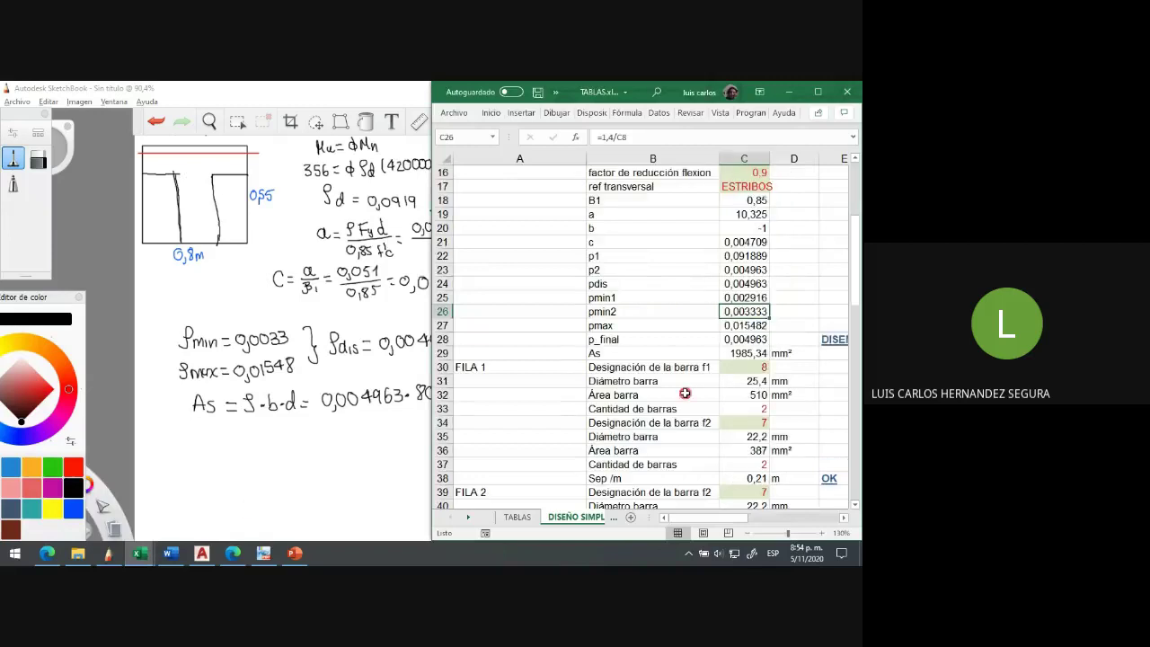
click(764, 355)
scroll(777, 441, down, 3)
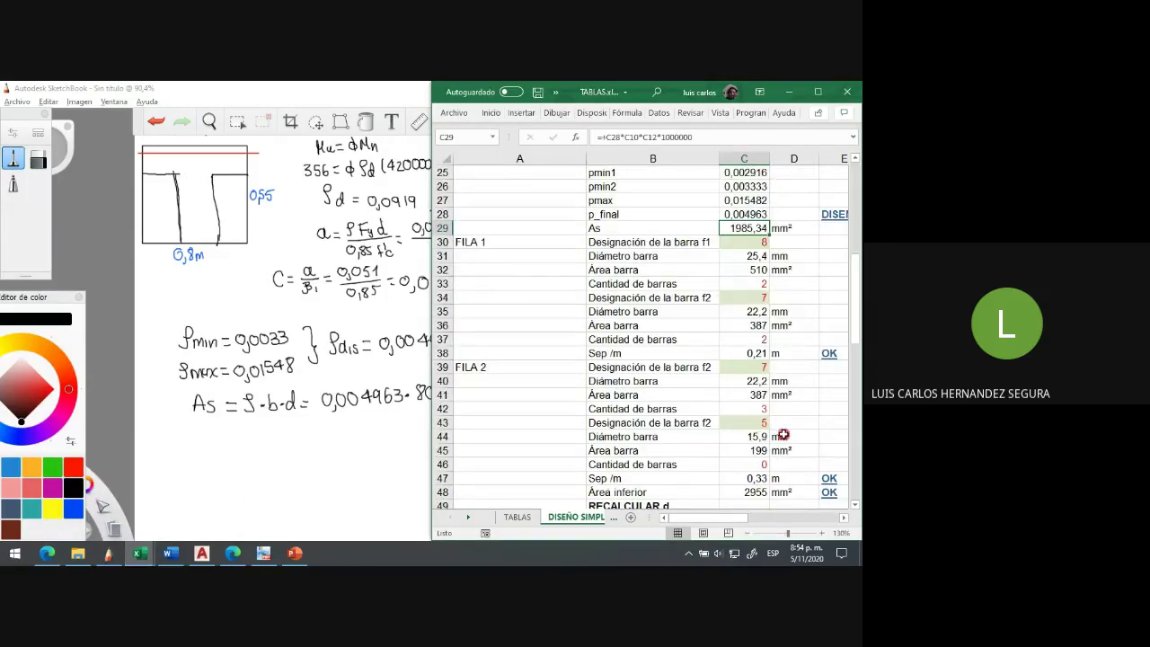
click(820, 92)
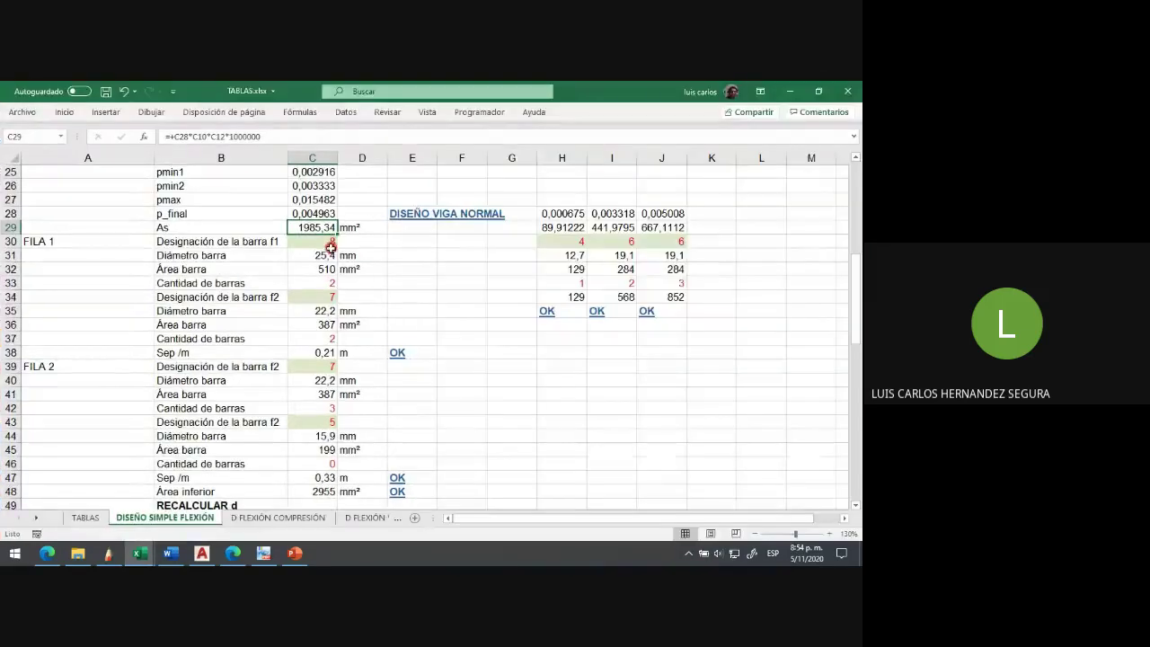
Step: Set FILA 2's first bar quantity in C42 to 0 and check the bar designation and quantities in FILA 1
click(326, 410)
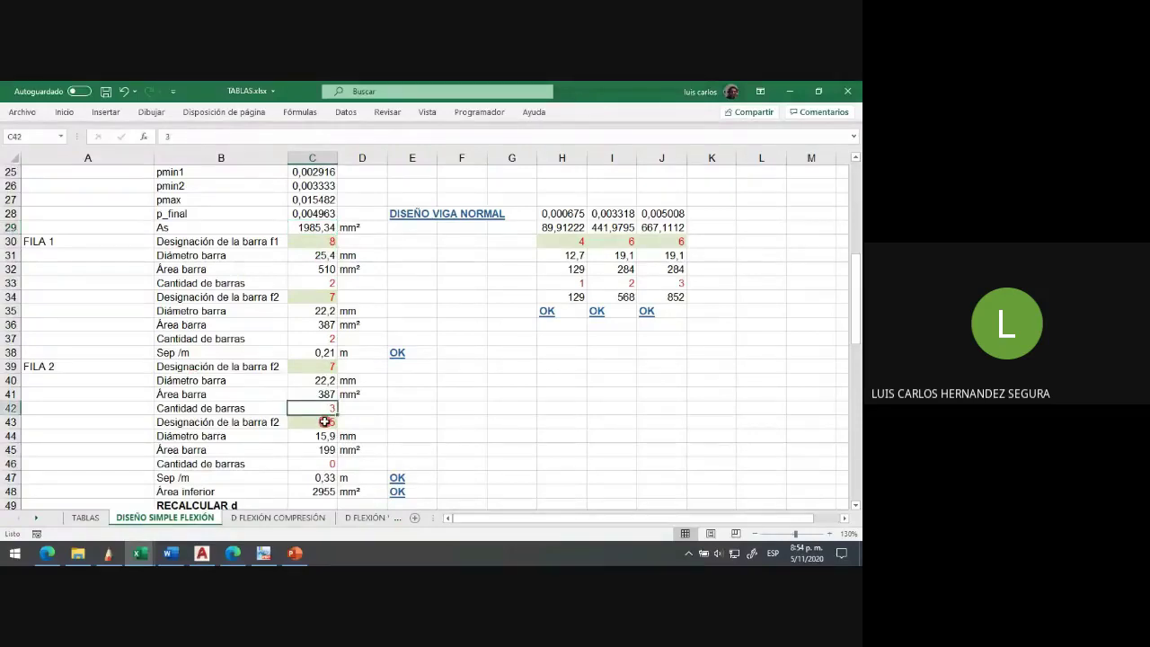
text(0)
click(332, 464)
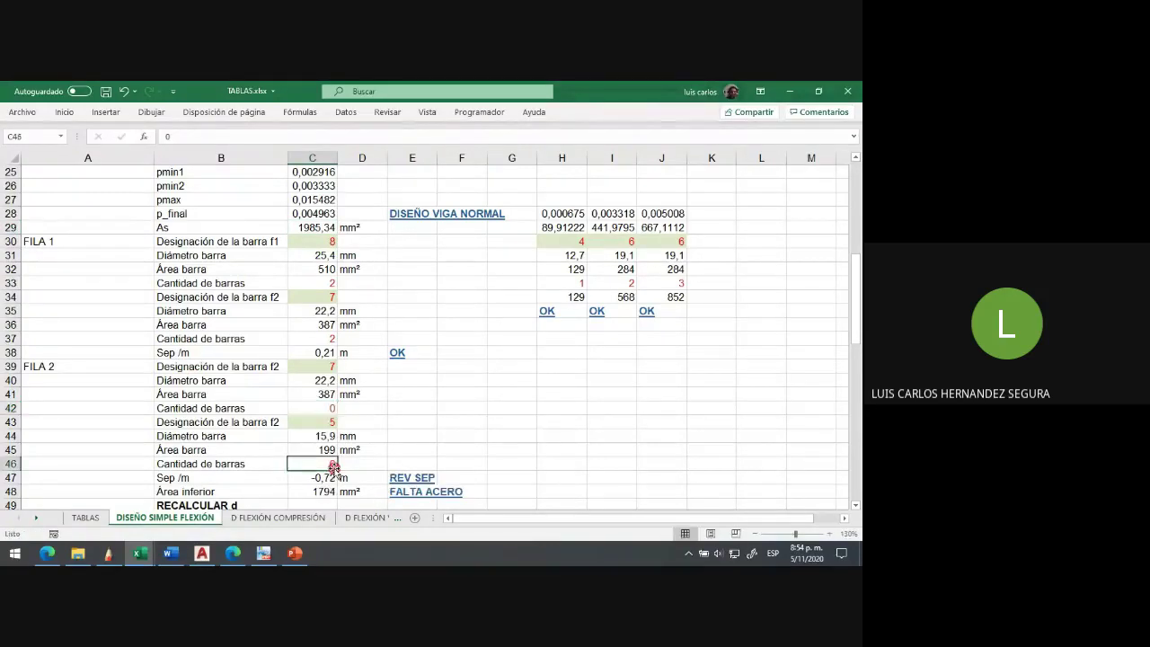
click(327, 241)
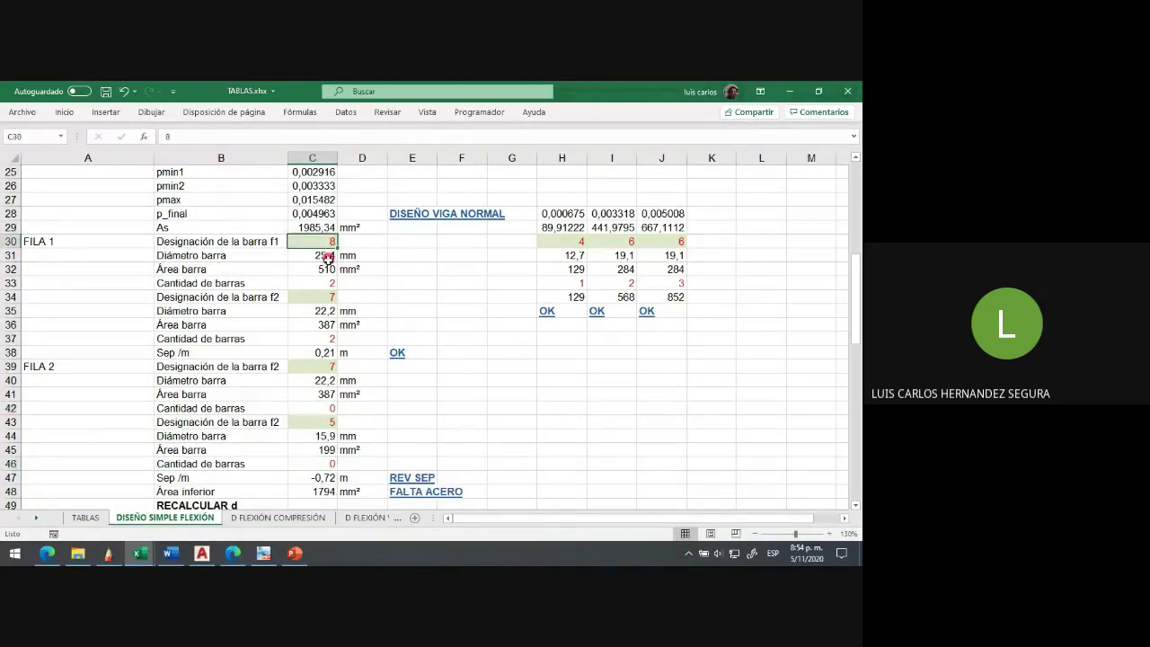
click(326, 281)
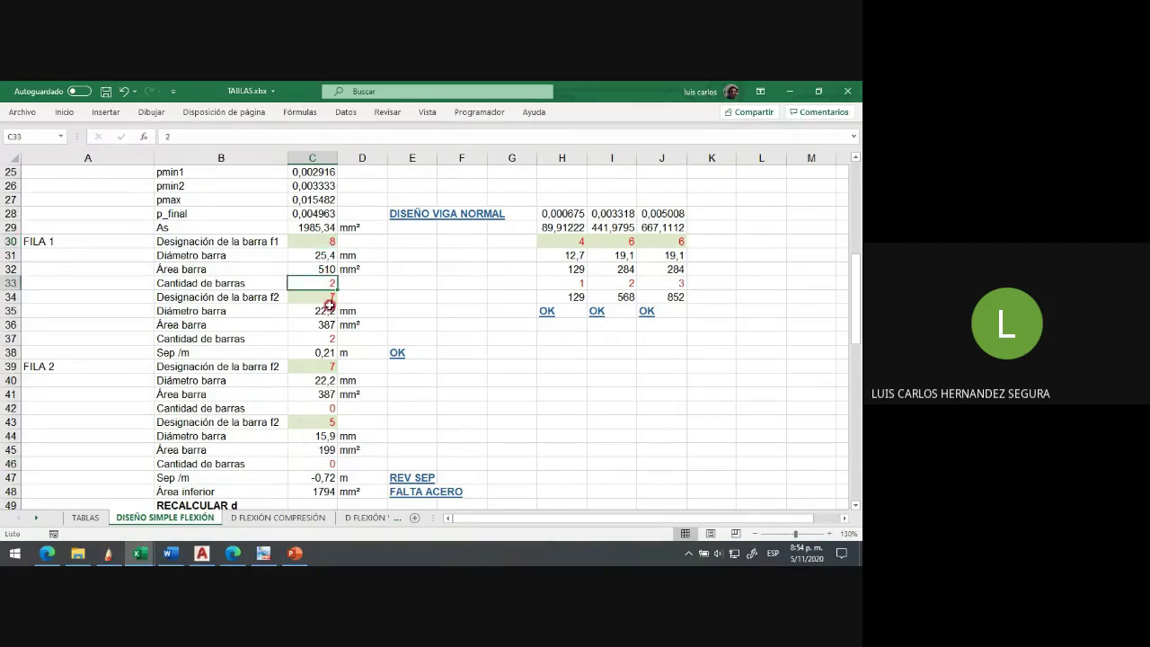
click(319, 340)
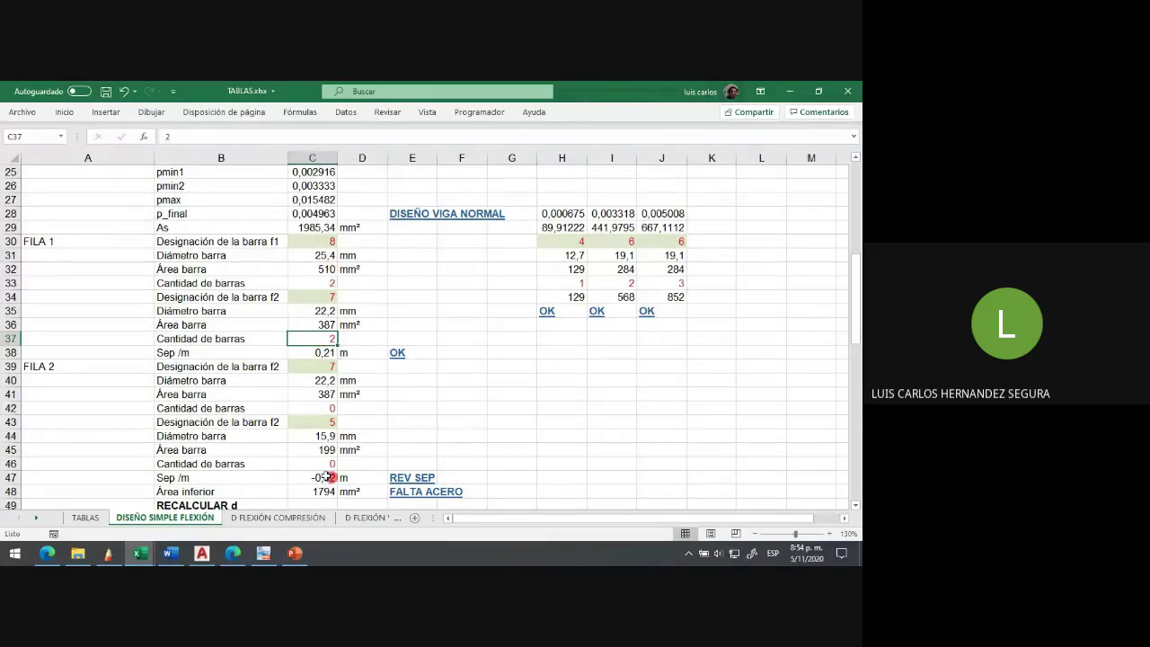
Step: Set FILA 1's first bar quantity to 3 and its second bar quantity to 0
click(320, 283)
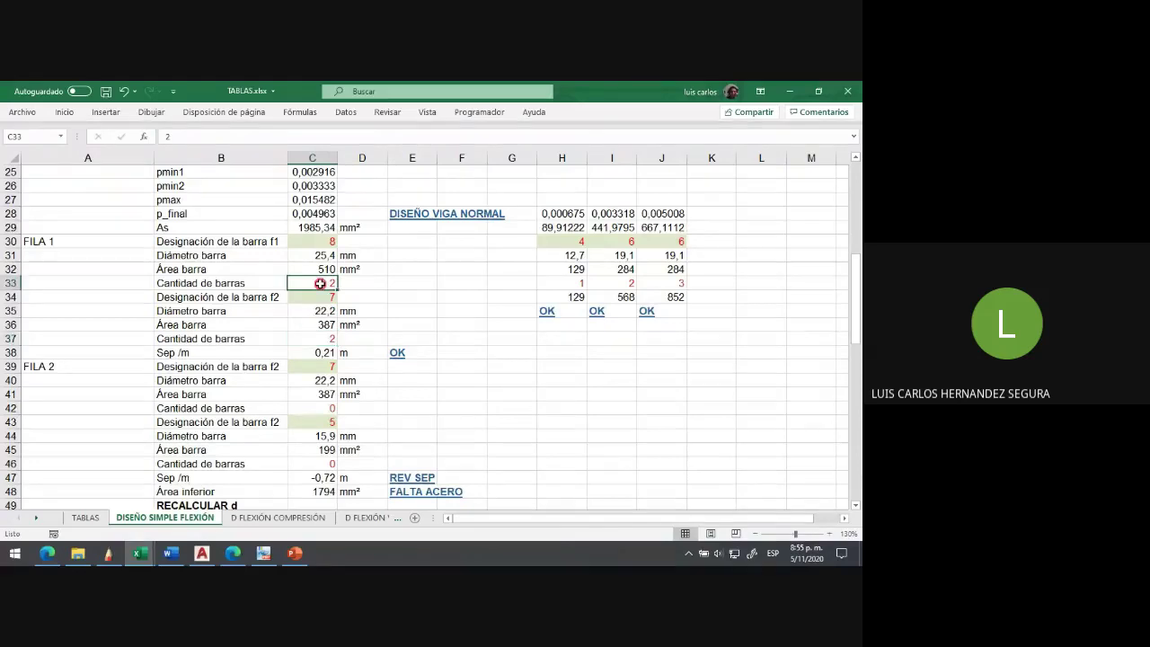
text(3)
click(333, 339)
text(0)
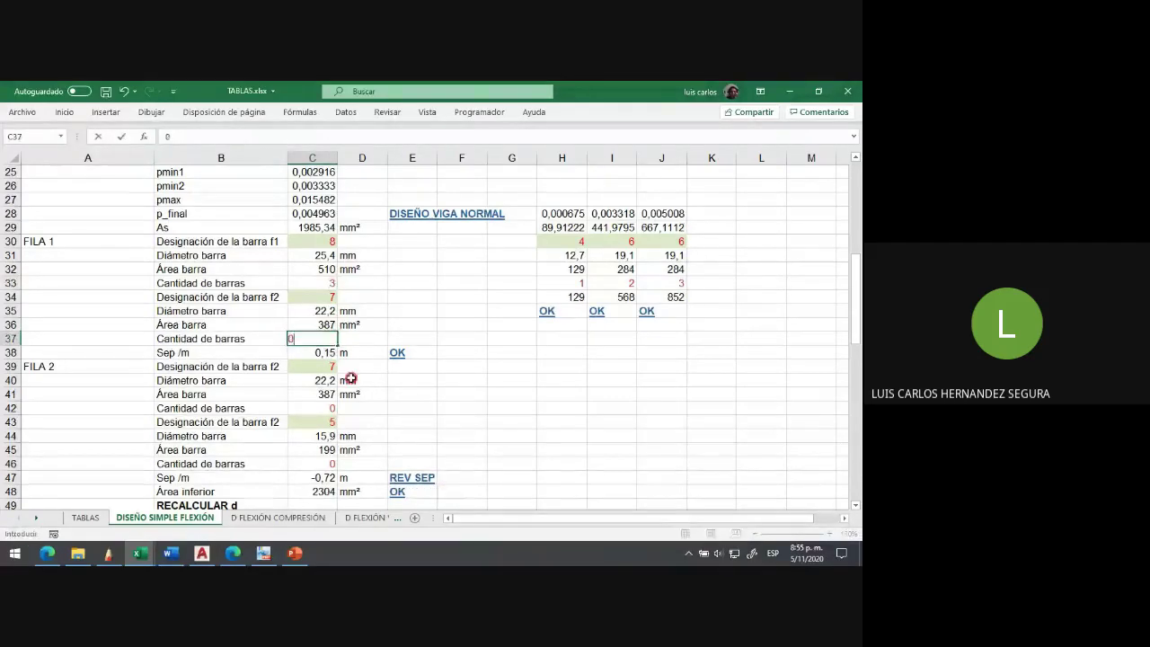
key(Return)
Step: Try FILA 2's first bar group with designation 8 and a quantity of 2
click(325, 370)
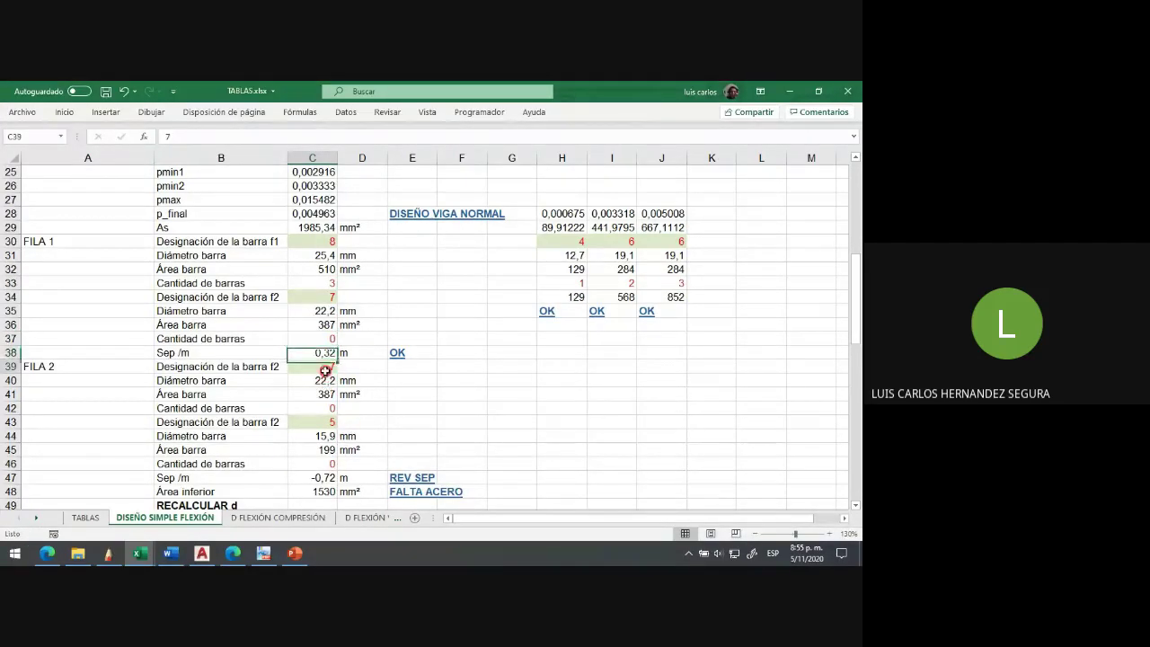
text(8)
click(324, 406)
text(2)
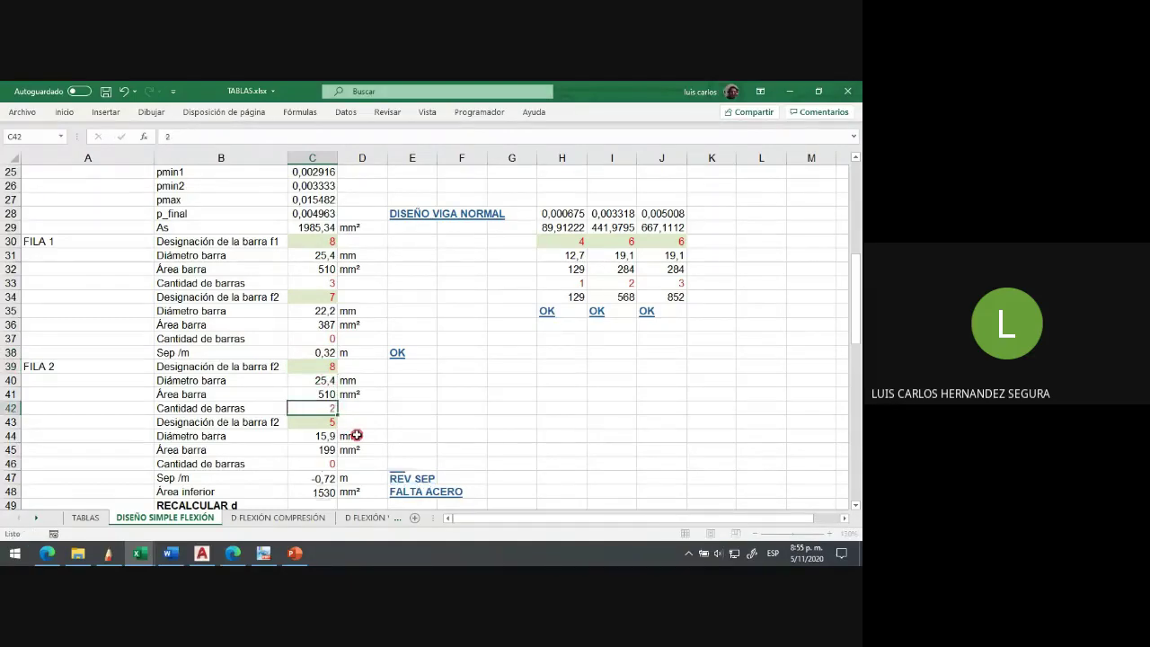
key(Return)
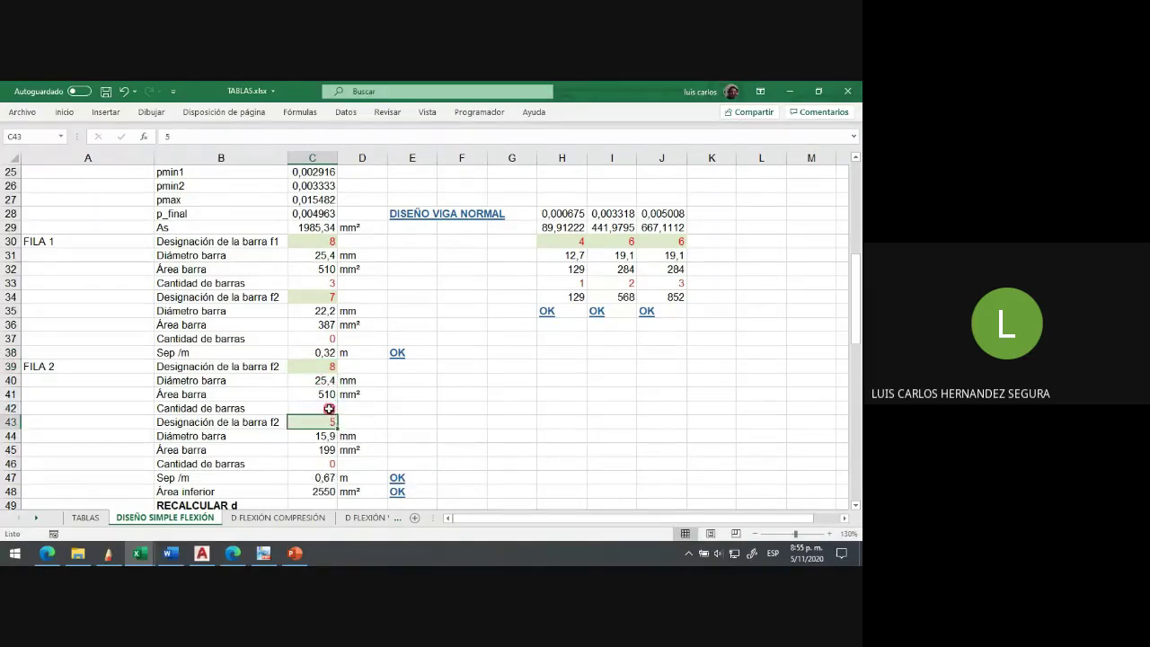
Step: Try a quantity of 1 for FILA 2's first bar group
click(329, 407)
text(1)
key(Return)
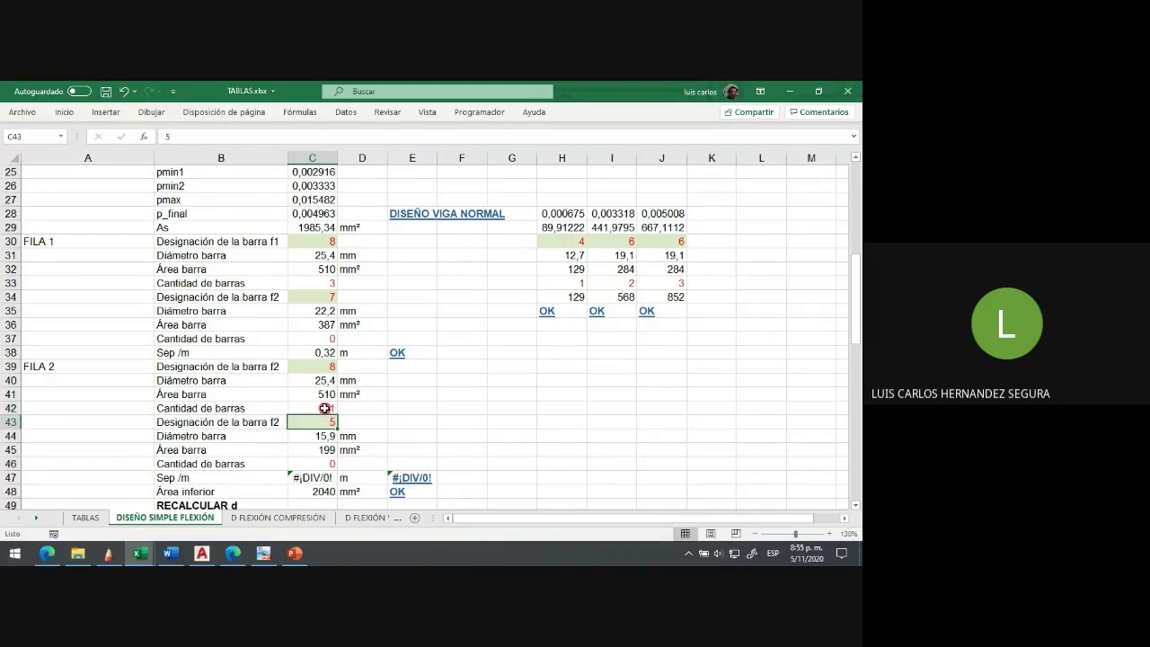
Step: Set FILA 2's first bar designation to 7 and its quantity to 2
click(321, 369)
text(7)
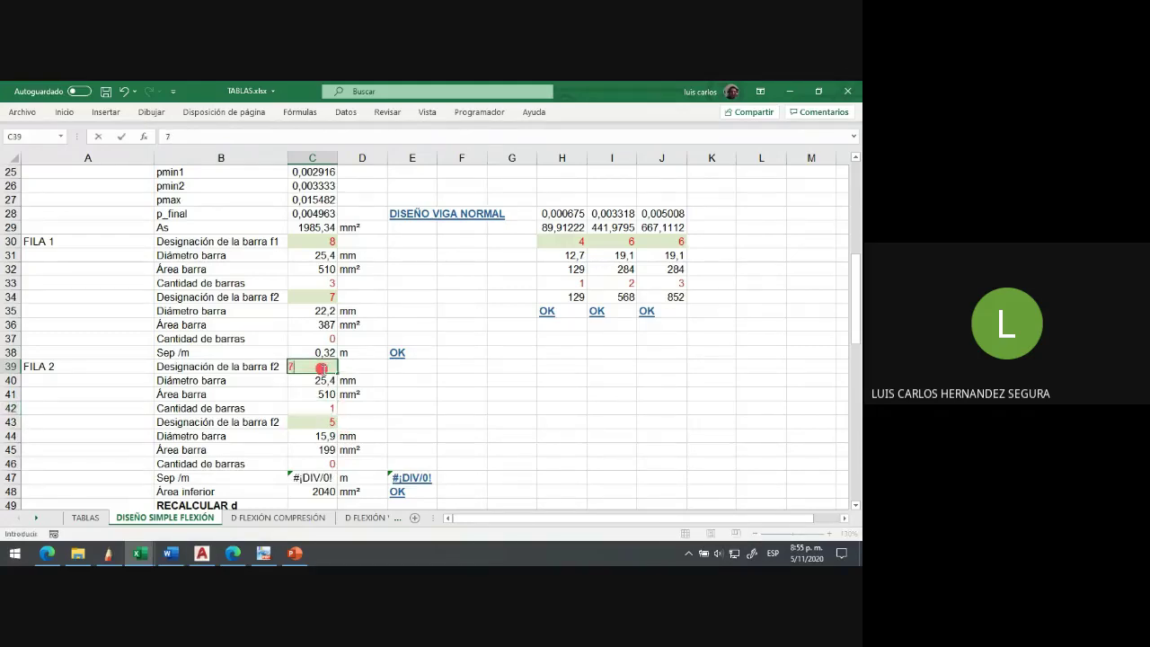
key(Return)
click(325, 409)
text(2)
key(Return)
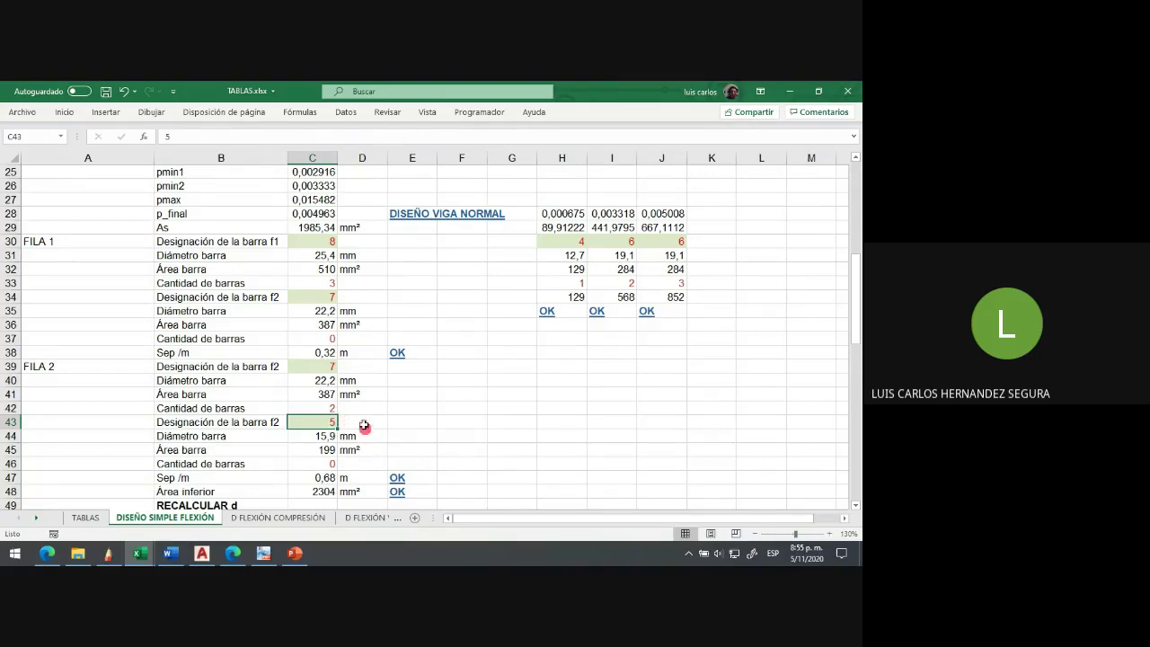
Step: Try designation 7 for FILA 1's first bars and quantity 3 for FILA 2's first bars, and undo both changes
click(325, 240)
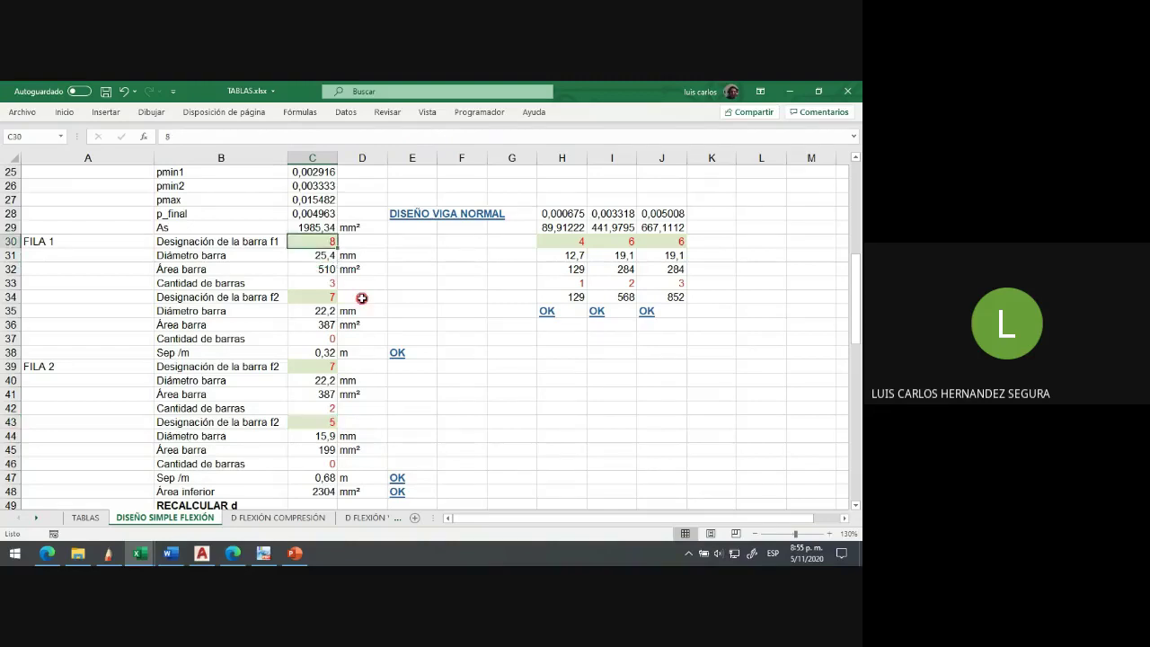
text(7)
key(Return)
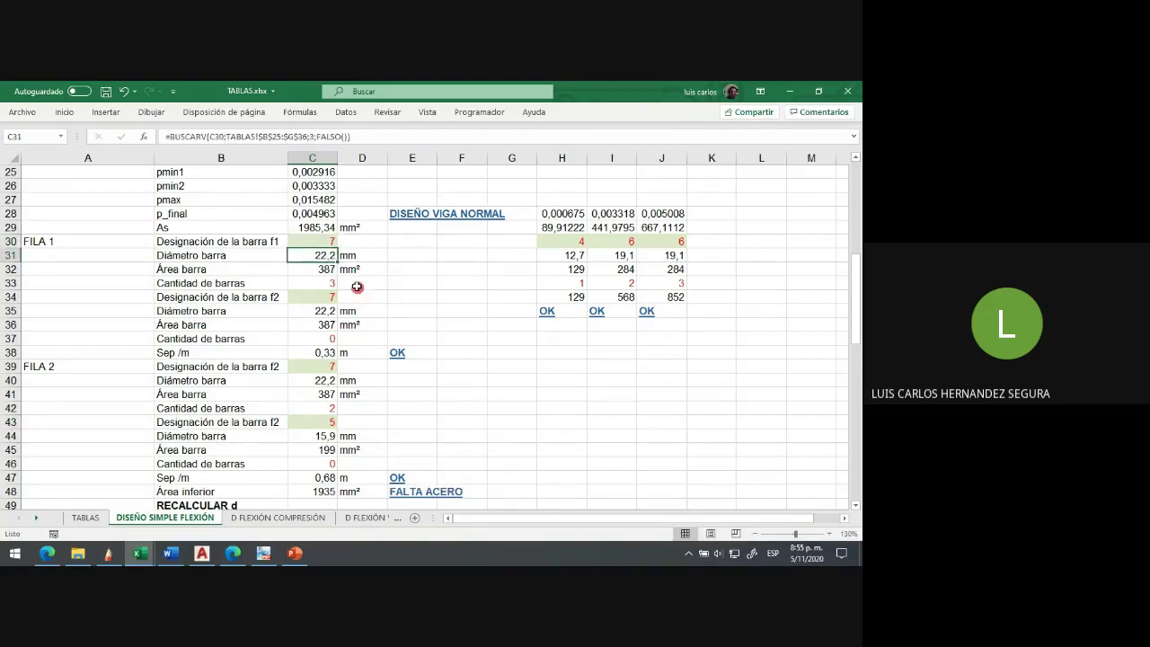
click(329, 282)
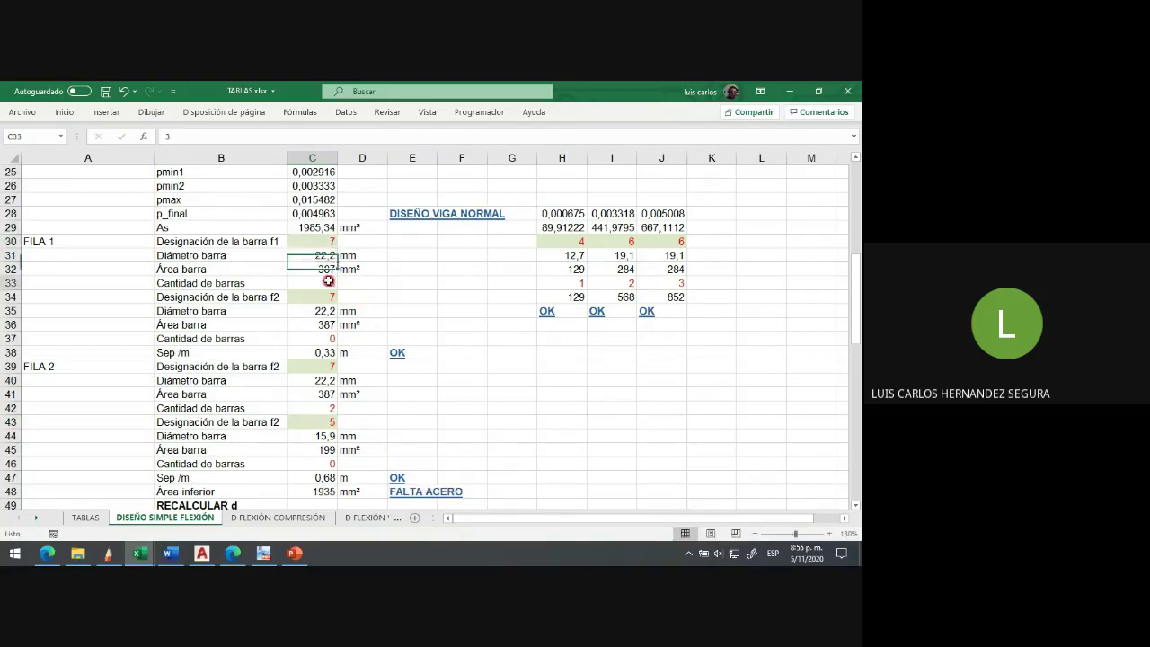
click(316, 407)
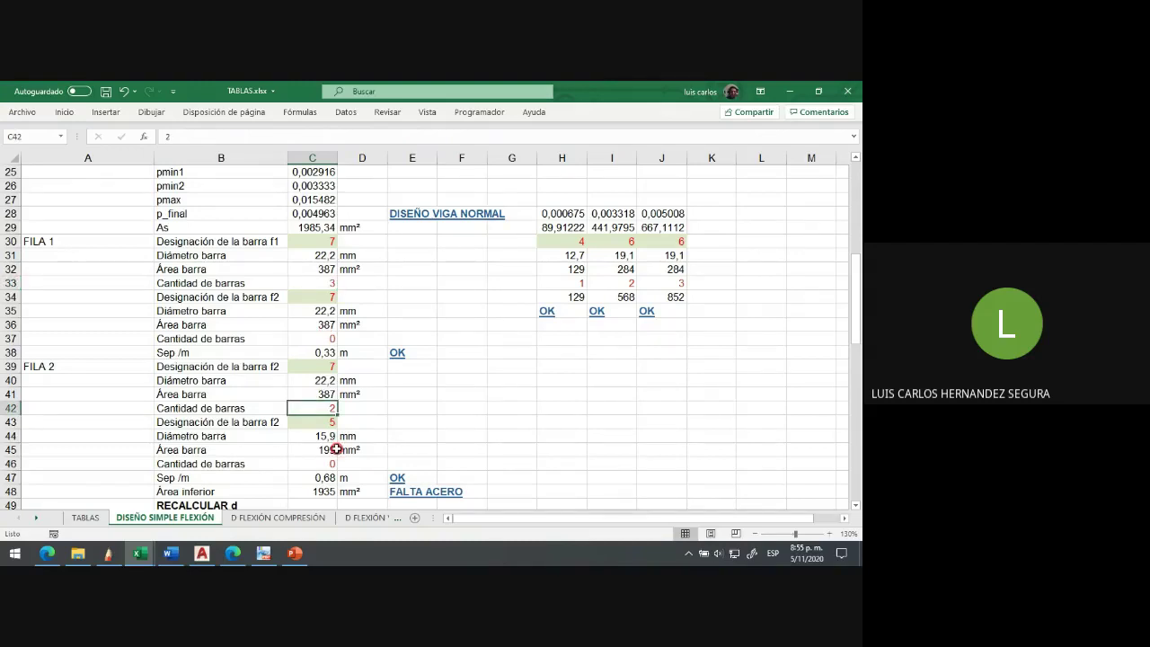
text(3)
key(Return)
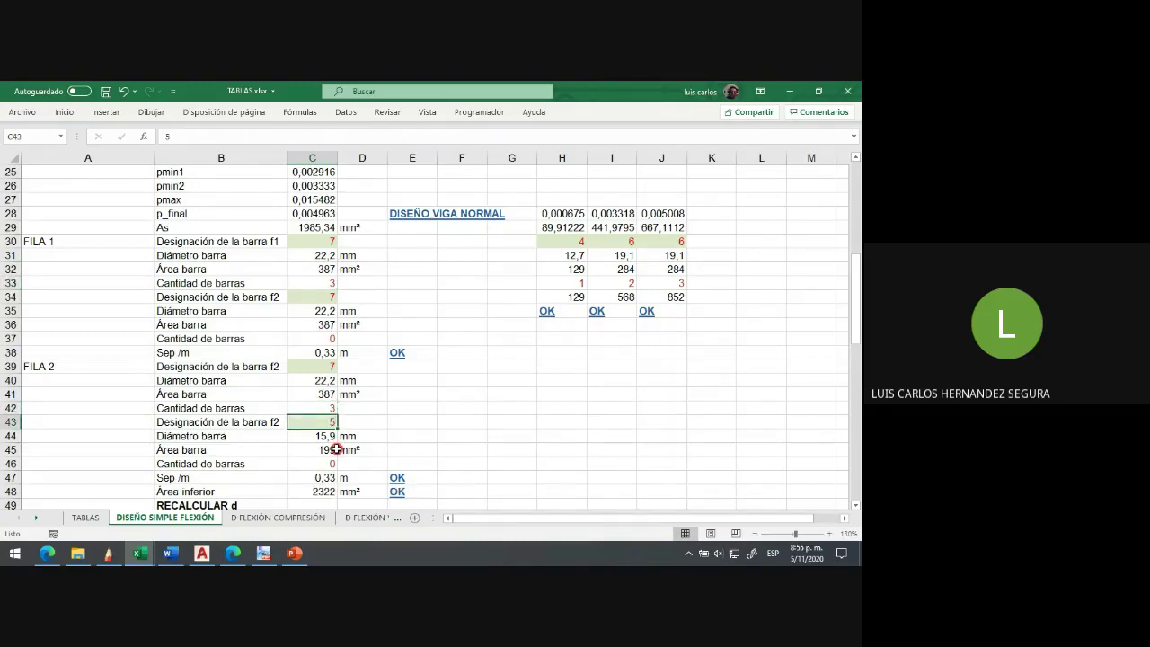
key(ctrl+z)
key(ctrl+z)
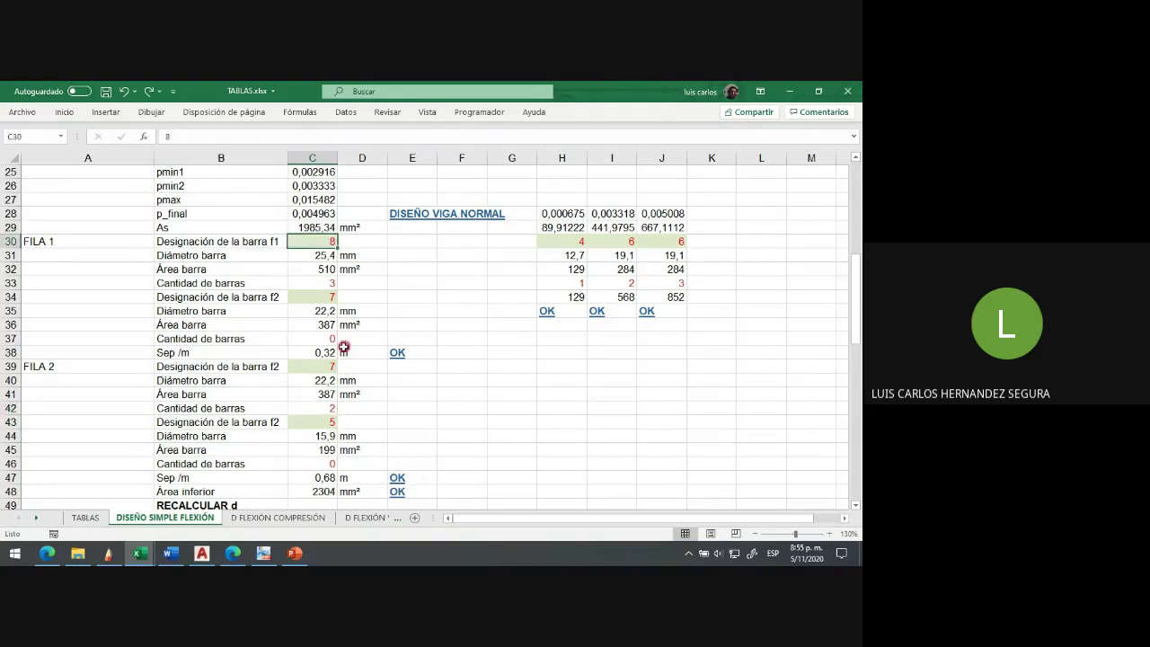
Step: Set FILA 2's first bar designation in C39 to 6
click(318, 363)
text(6)
key(Return)
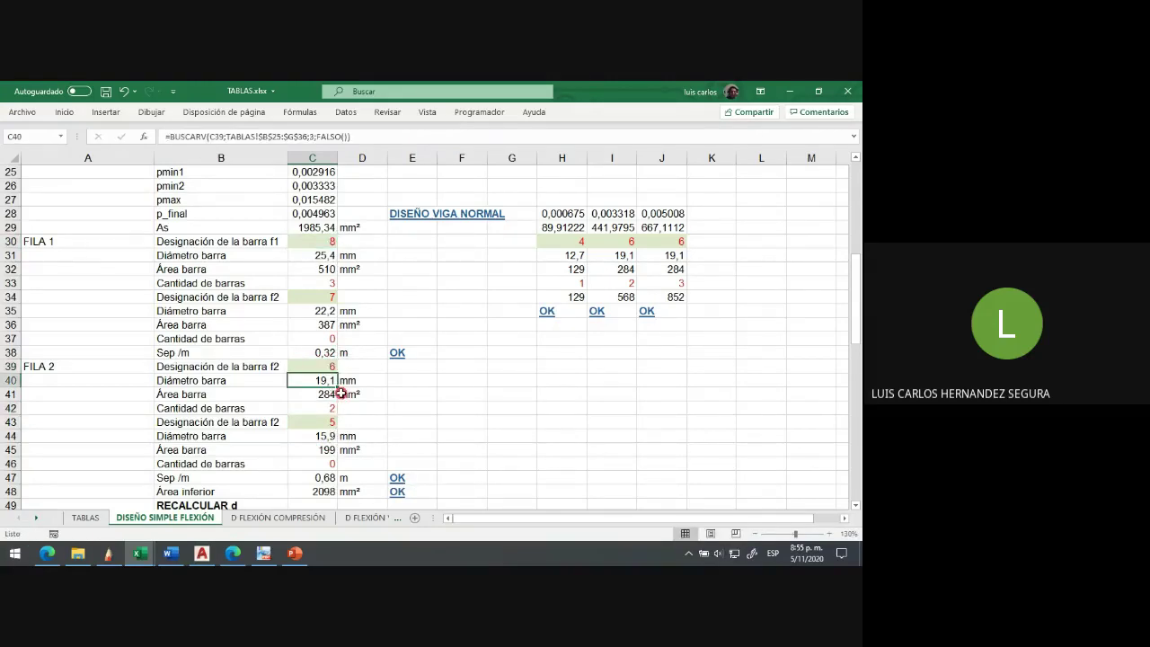
Step: Try designation 5 for FILA 2's first bars and restore it to 6
click(325, 367)
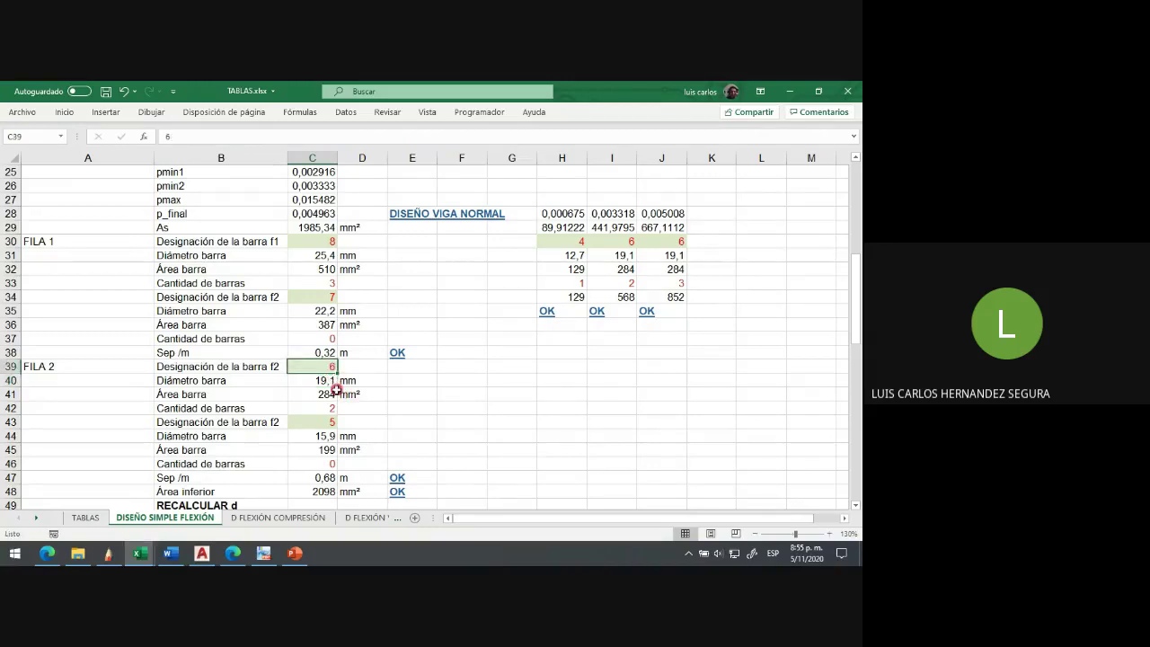
text(5)
key(Return)
key(Up)
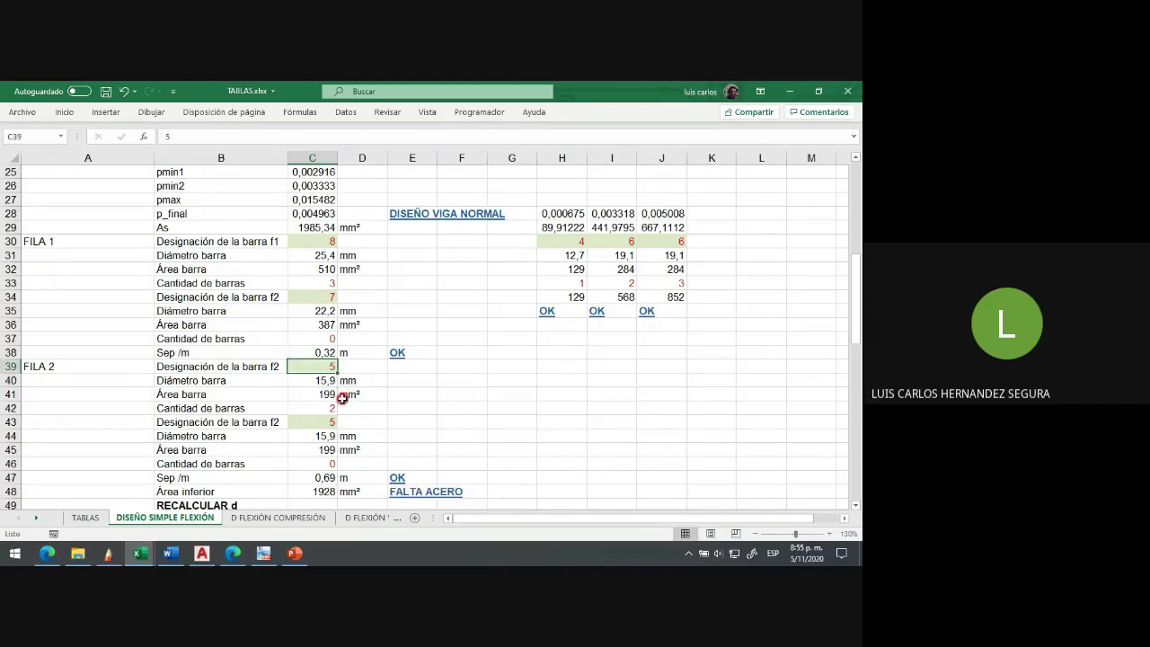
text(6)
key(Return)
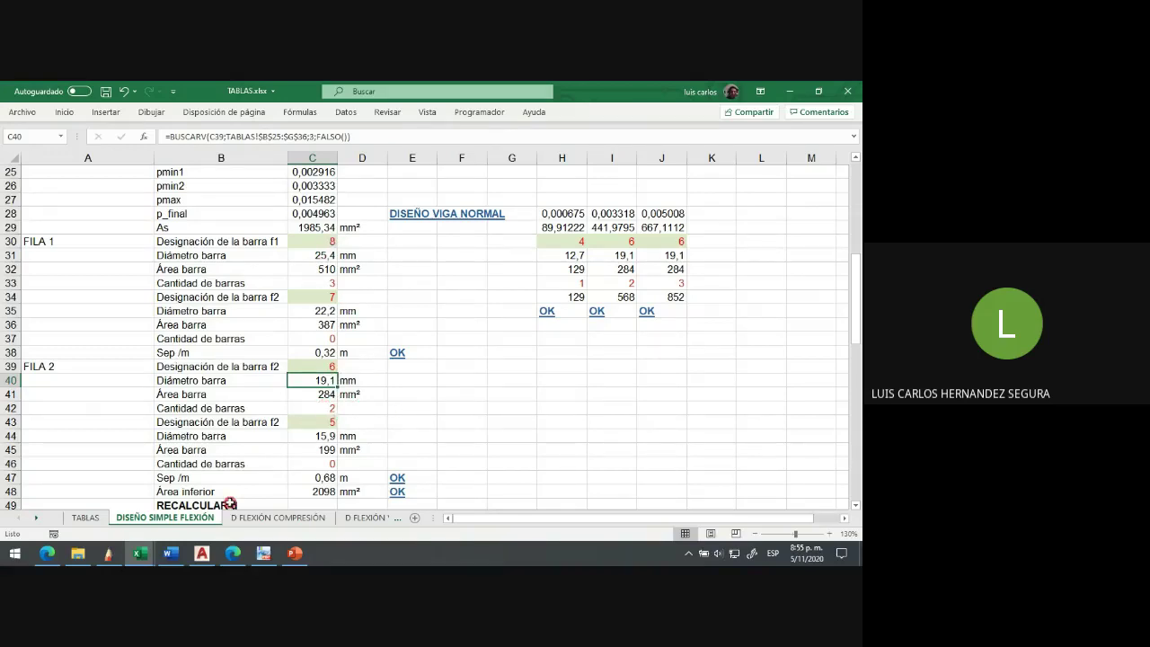
Step: Switch back to SketchBook and write an arrow with "3 N°8 + 2 N°6" after the As result
click(124, 555)
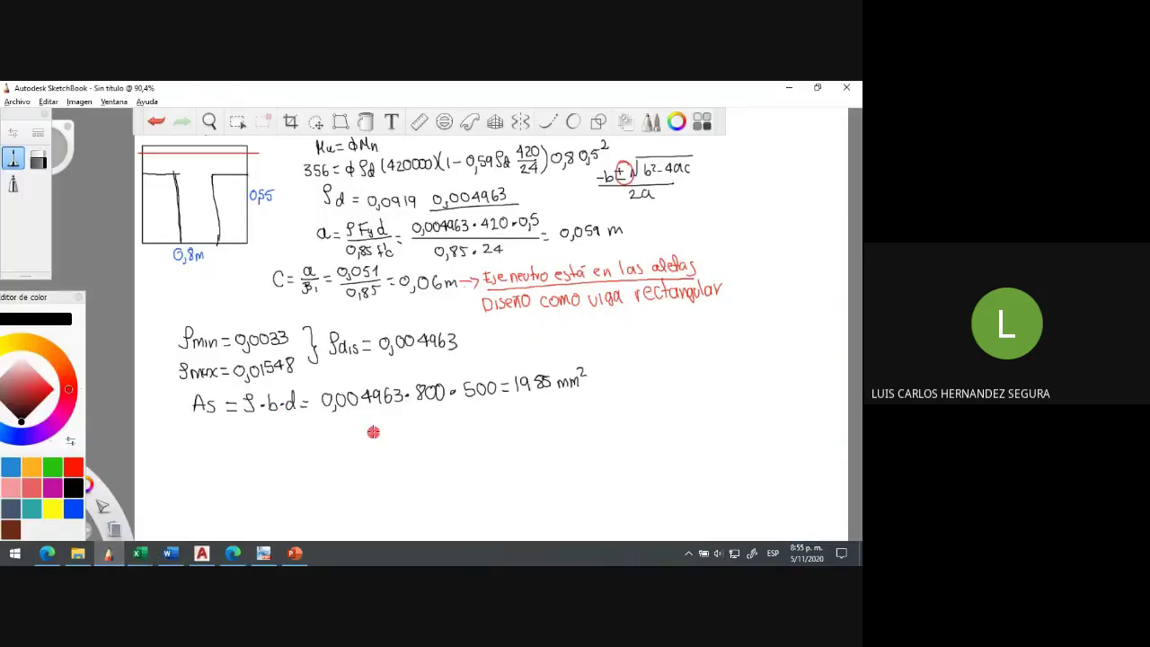
mouse_move(591, 382)
mouse_down()
mouse_move(651, 365)
mouse_move(730, 370)
mouse_up()
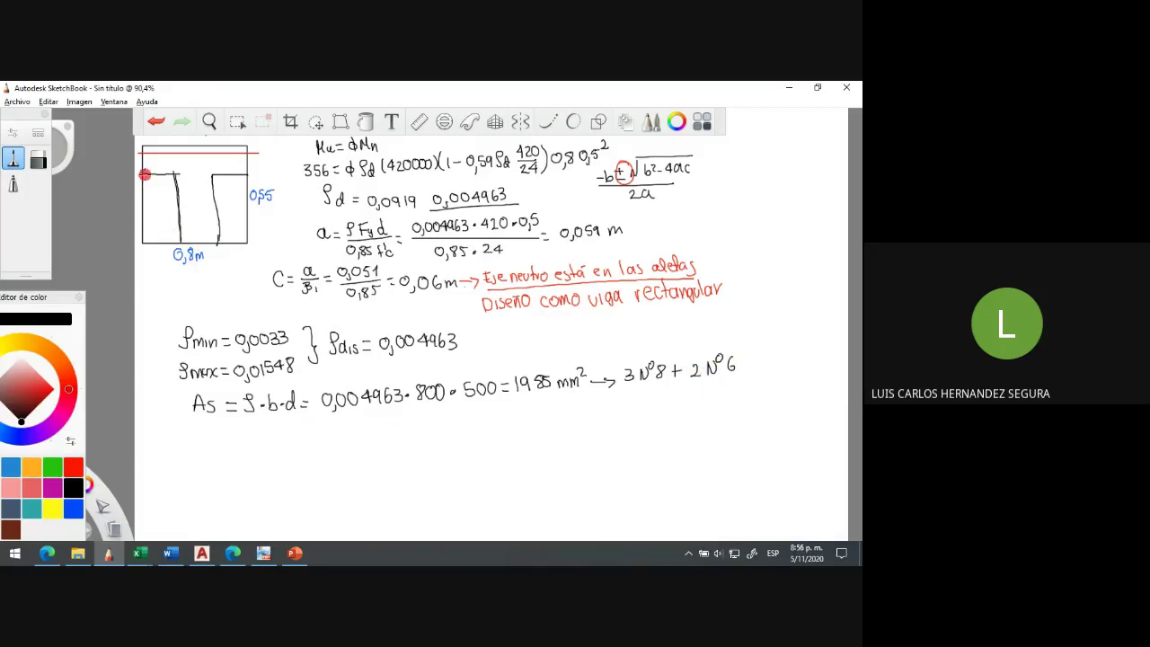
Step: In blue, hatch the areas on both sides of the beam web and draw three lower and two upper bars inside the web
click(74, 508)
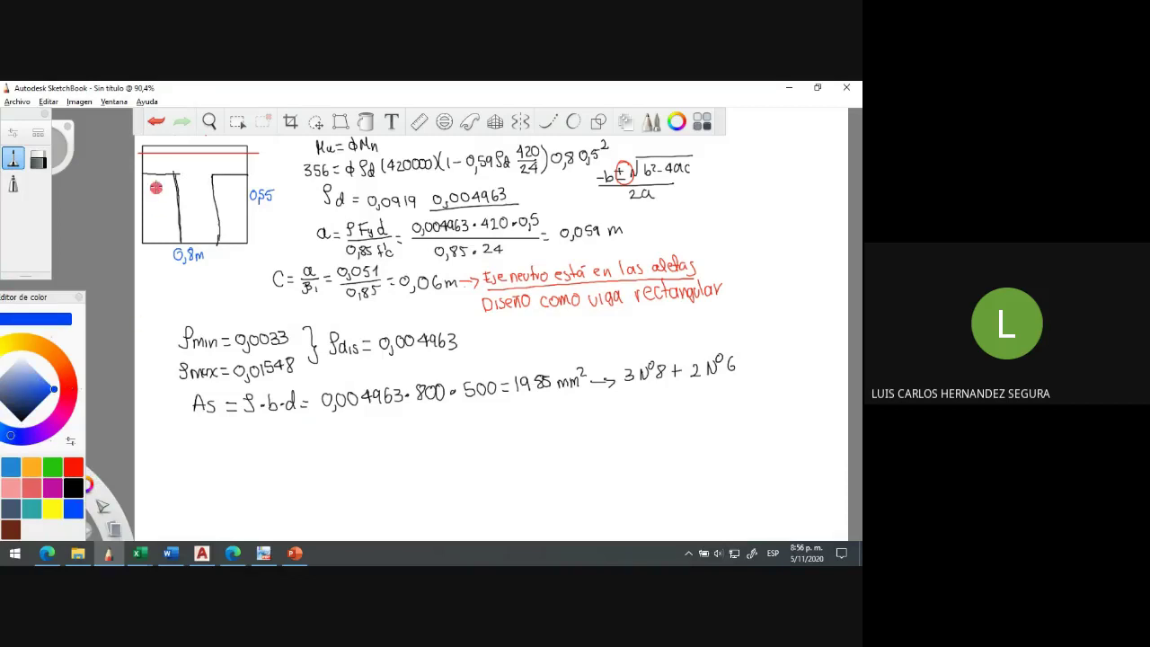
drag(163, 193, 161, 230)
drag(224, 191, 225, 184)
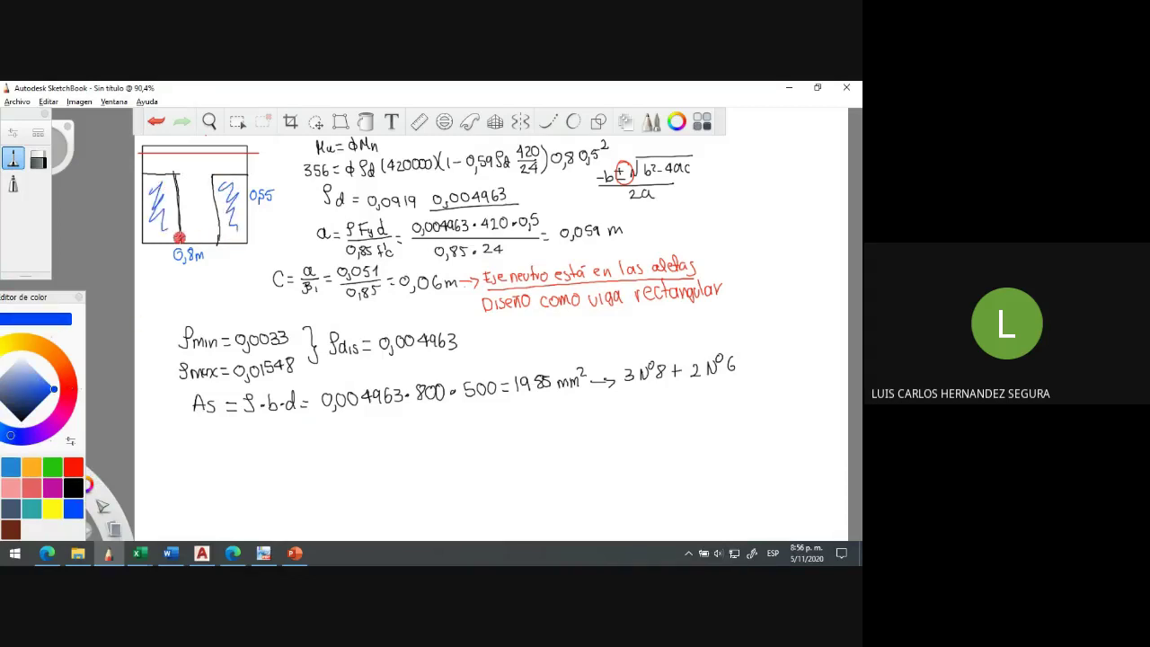
mouse_move(180, 239)
mouse_down()
mouse_move(216, 242)
mouse_move(190, 234)
mouse_move(188, 215)
mouse_move(210, 214)
mouse_up()
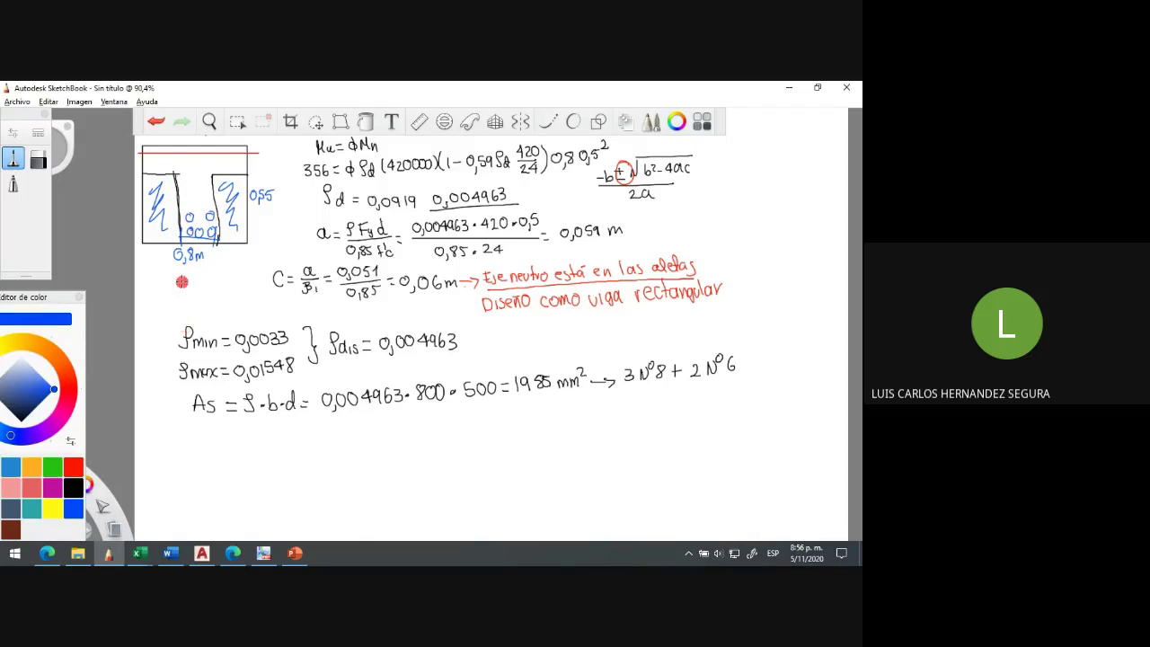
Step: Switch to the TABLAS.xlsx workbook in Excel and examine the D FLEXIÓN VIGA T sheet from its inputs down to the shear design and stirrup zones
click(140, 553)
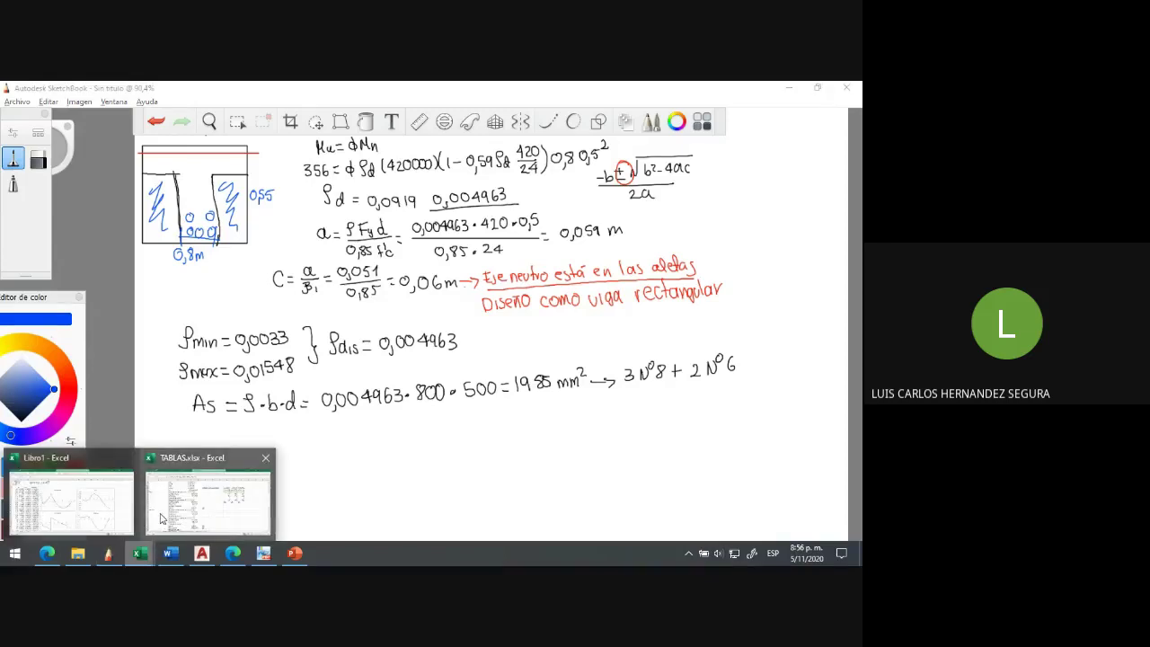
click(162, 519)
click(403, 481)
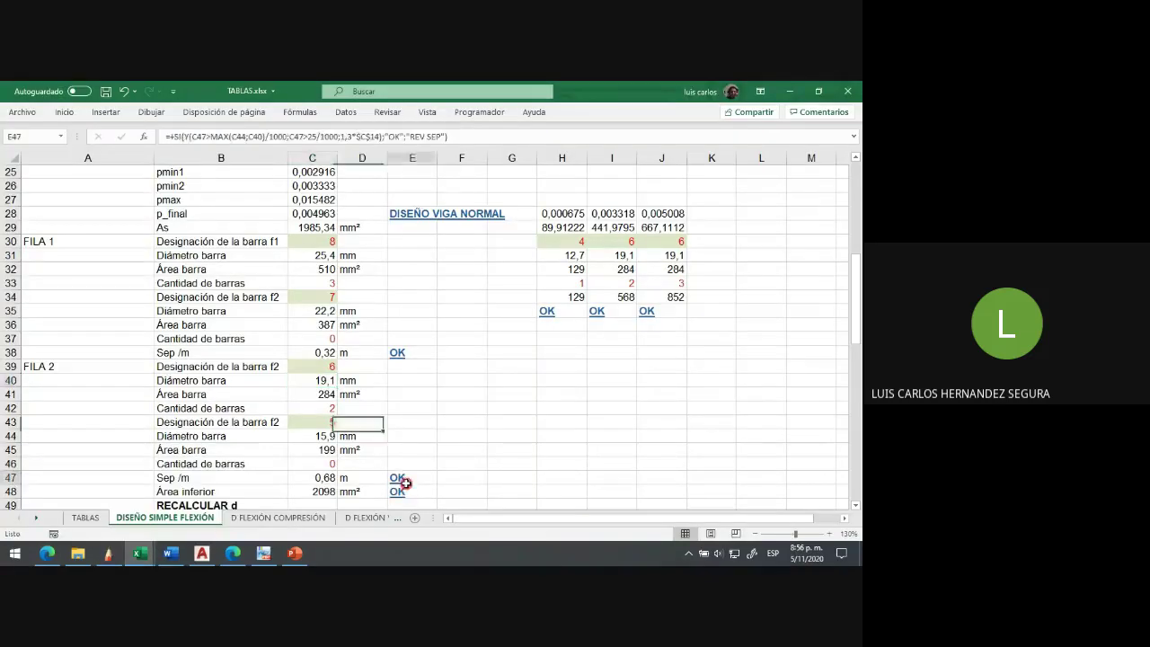
click(369, 518)
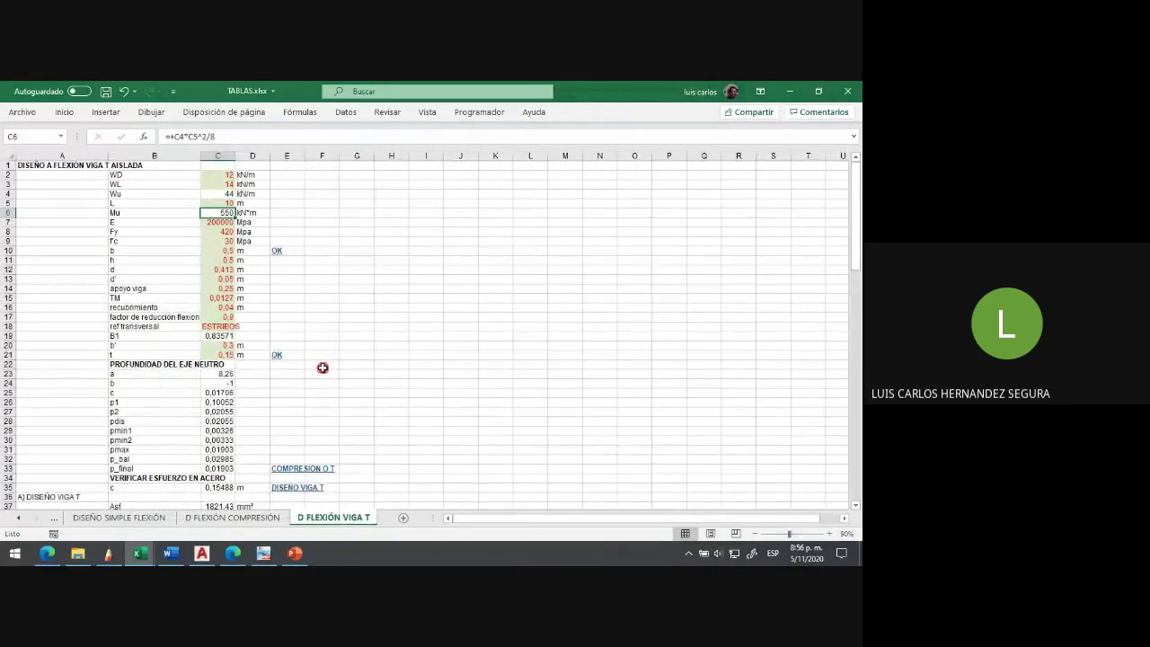
scroll(322, 368, down, 8)
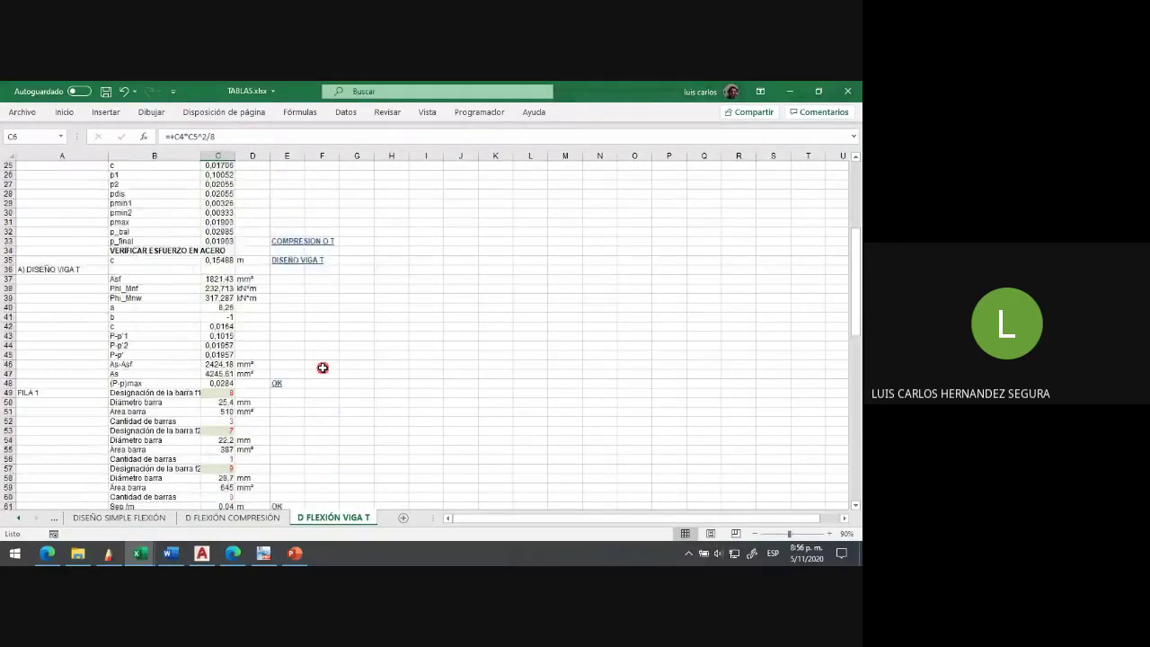
scroll(322, 367, down, 1)
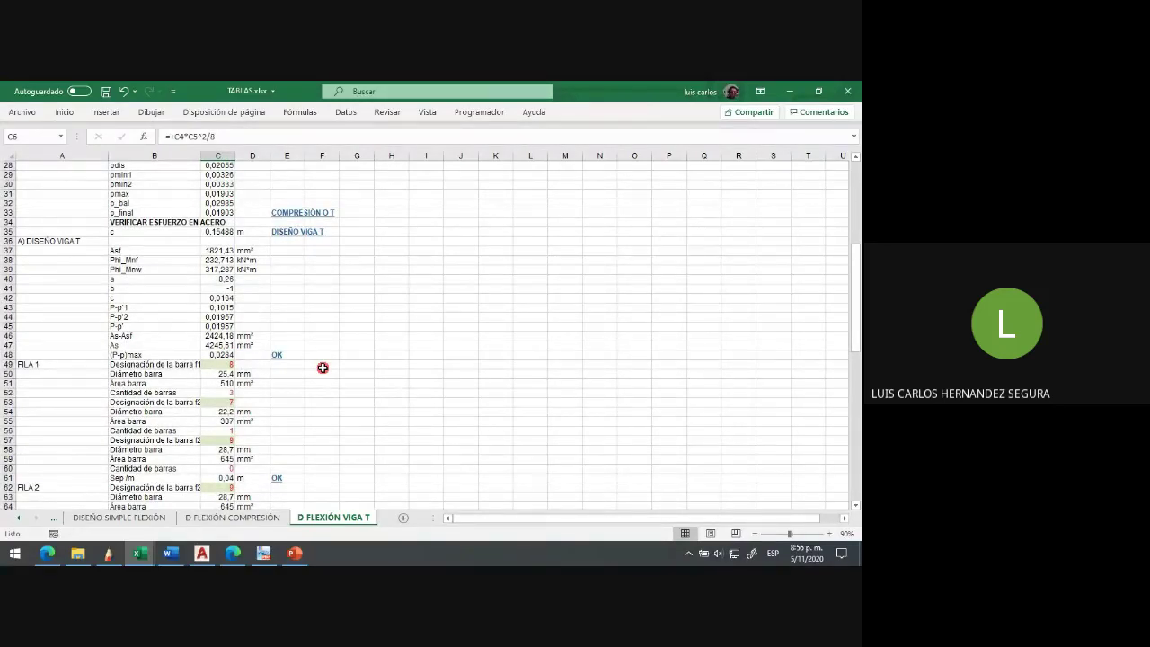
scroll(323, 367, down, 16)
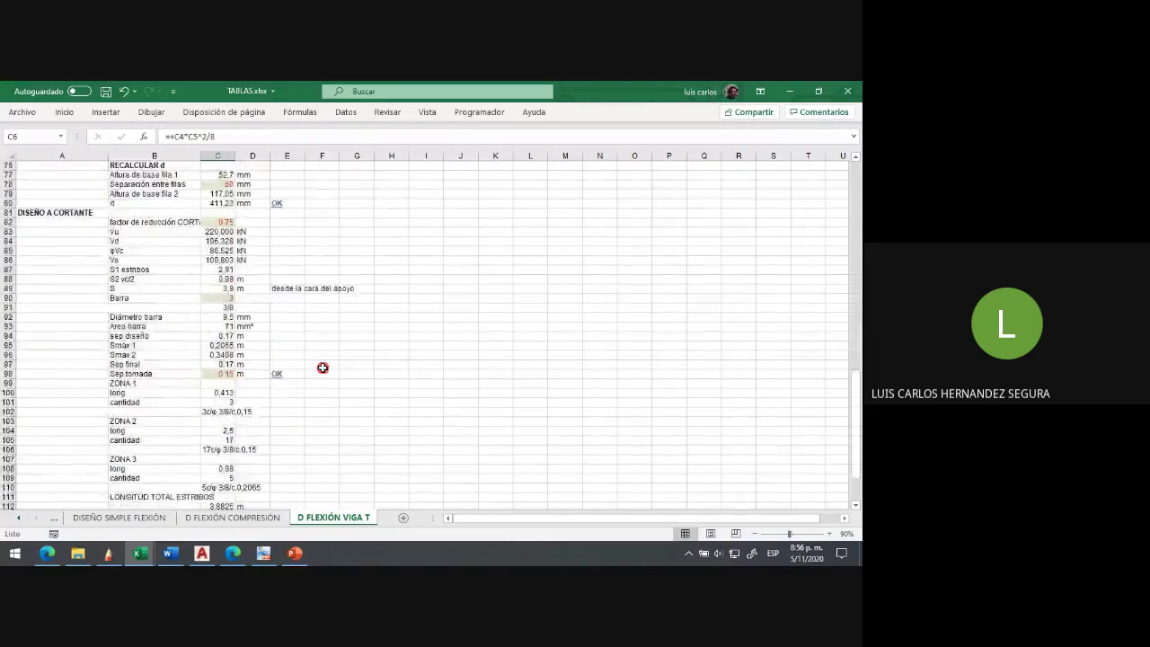
scroll(323, 367, down, 1)
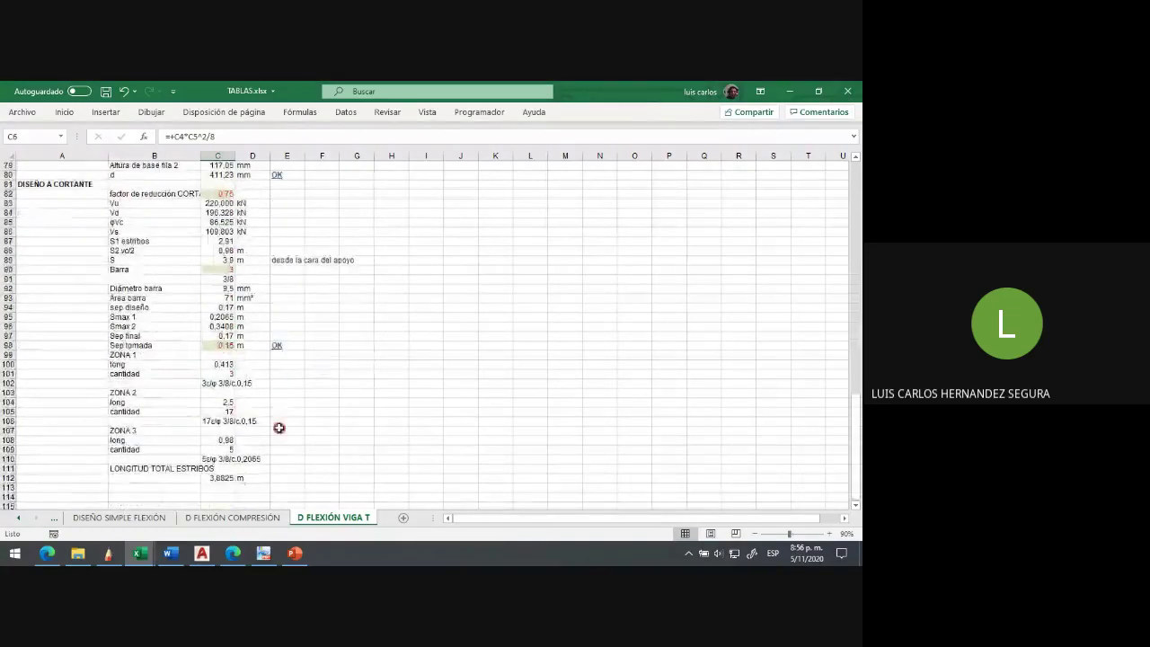
Step: Switch back to SketchBook and, in green, dimension the effective depth d from the beam's top edge to the centroid of the bars
click(791, 93)
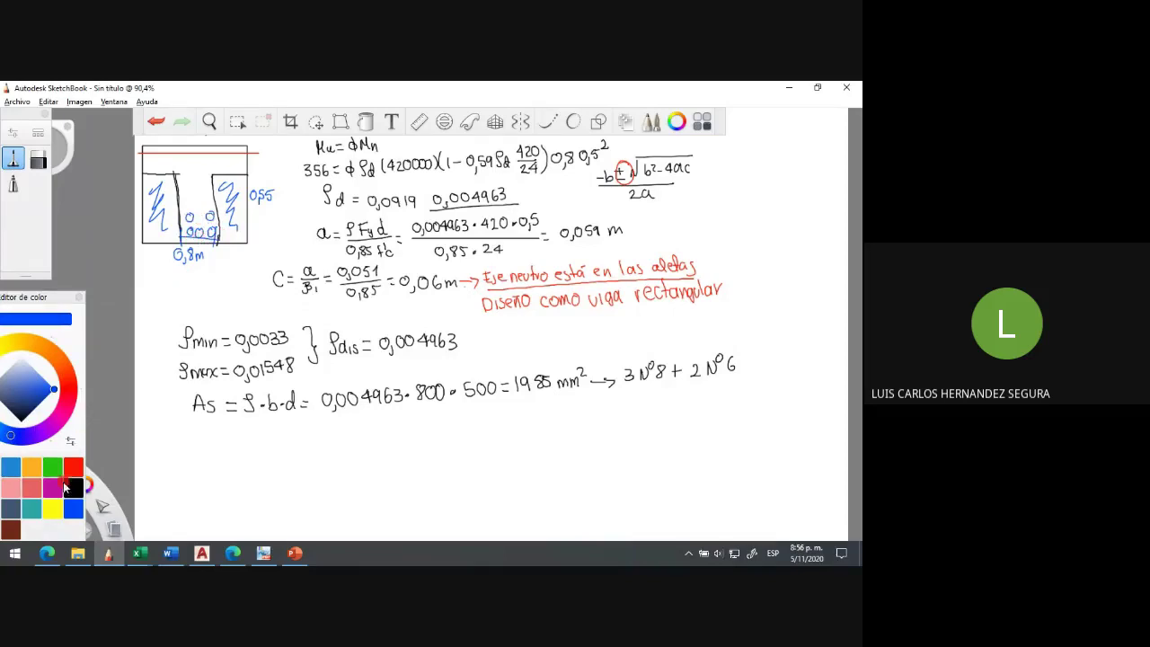
click(57, 468)
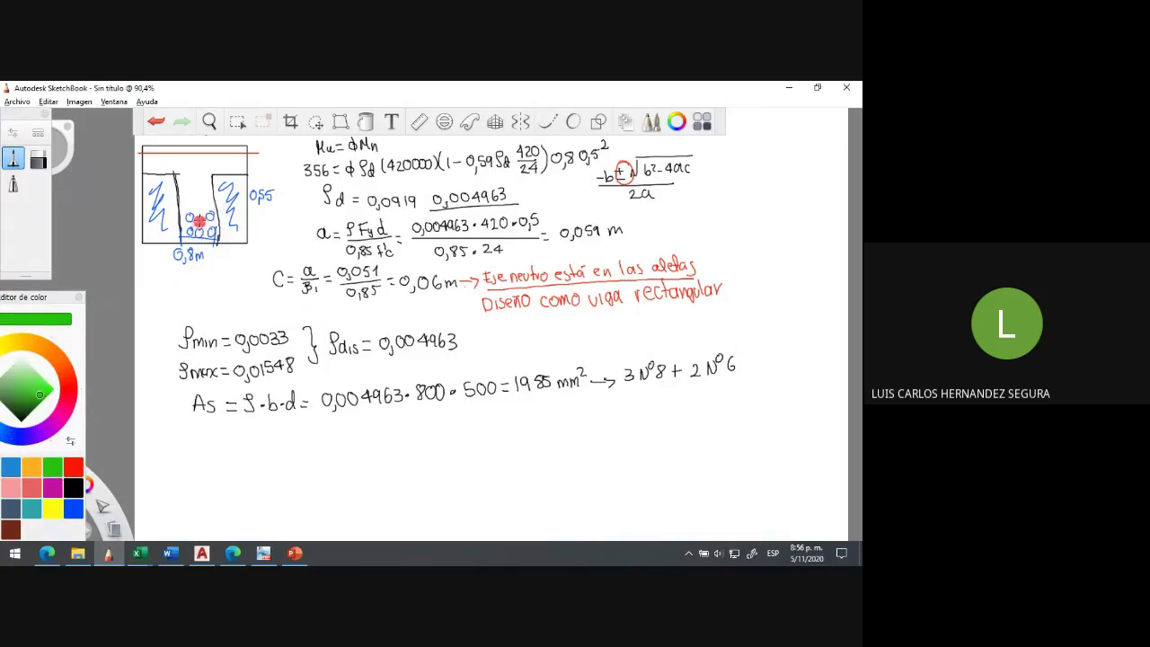
drag(191, 223, 273, 219)
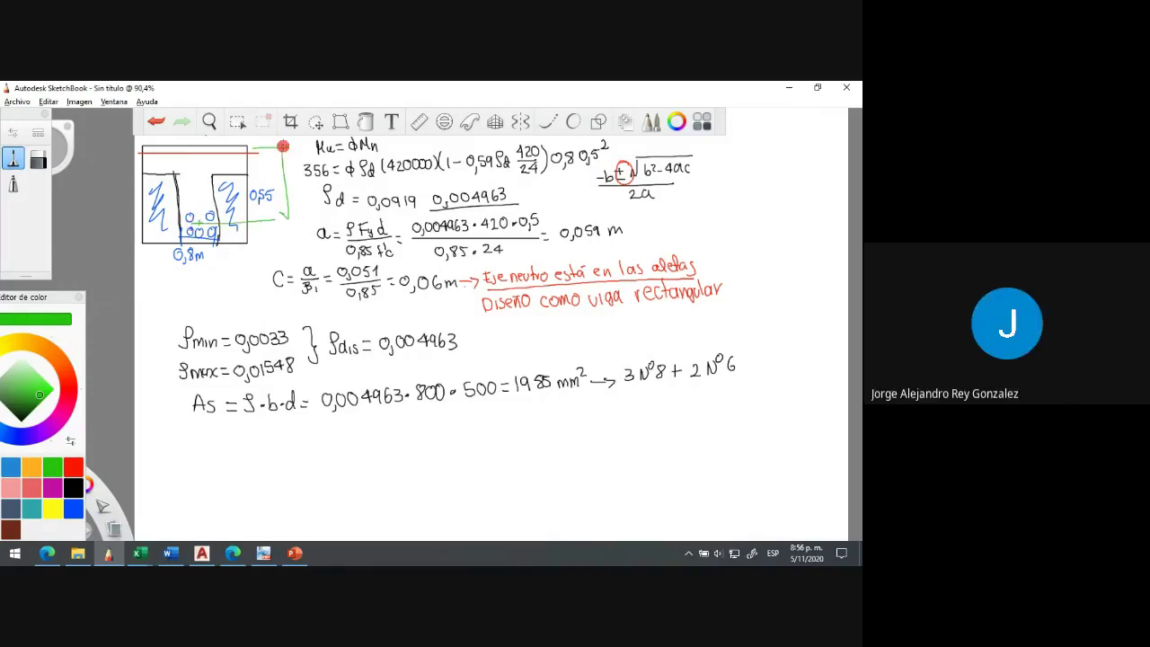
drag(277, 169, 277, 178)
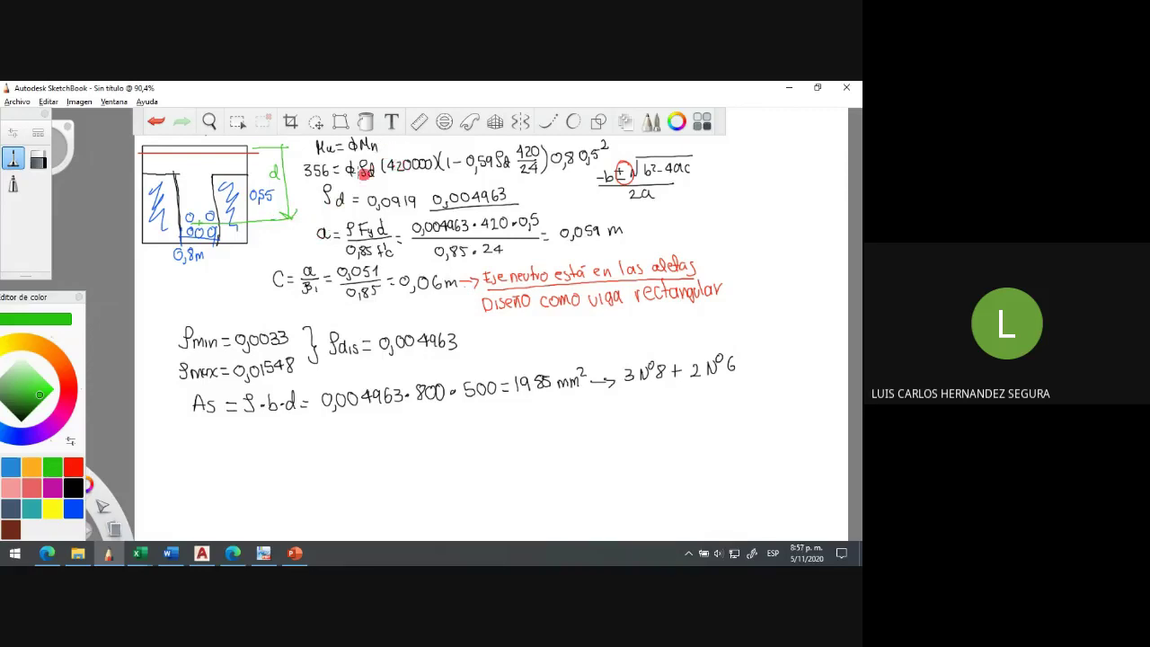
Step: Add green check marks at the C, ρdis and bar selection results, and write a double-underlined "Recalculo d" below the As line
drag(260, 271, 283, 265)
drag(464, 338, 492, 329)
mouse_move(730, 343)
mouse_down()
mouse_move(753, 328)
mouse_move(742, 381)
mouse_up()
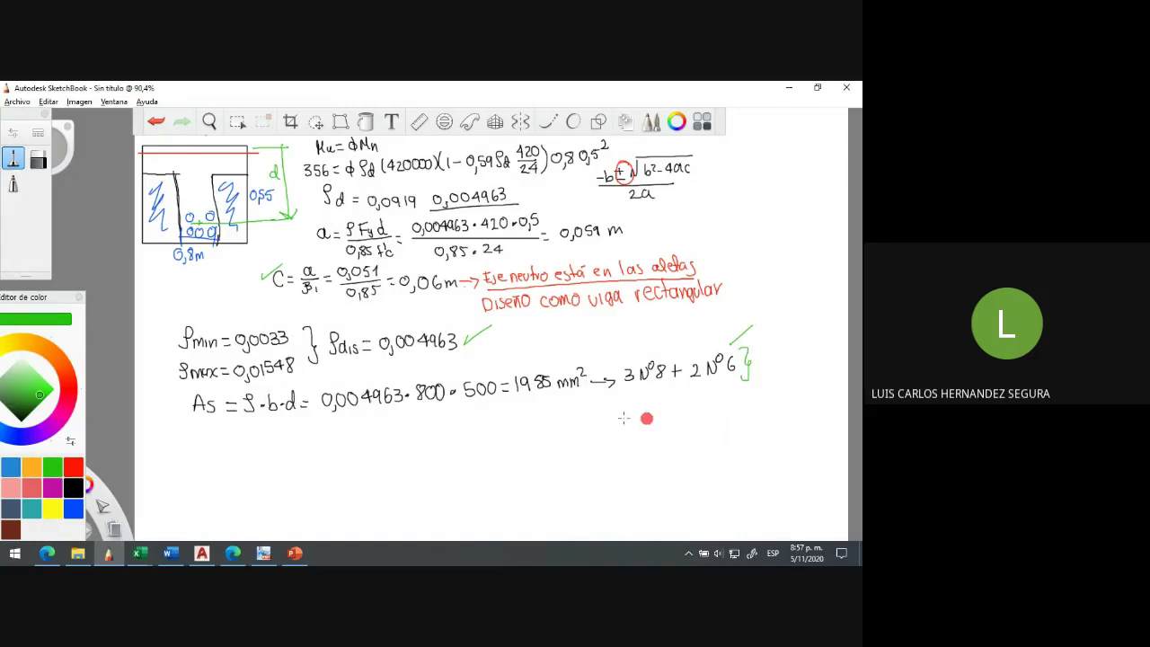
mouse_move(207, 424)
mouse_down()
mouse_move(269, 425)
mouse_move(293, 438)
mouse_up()
drag(272, 444, 293, 443)
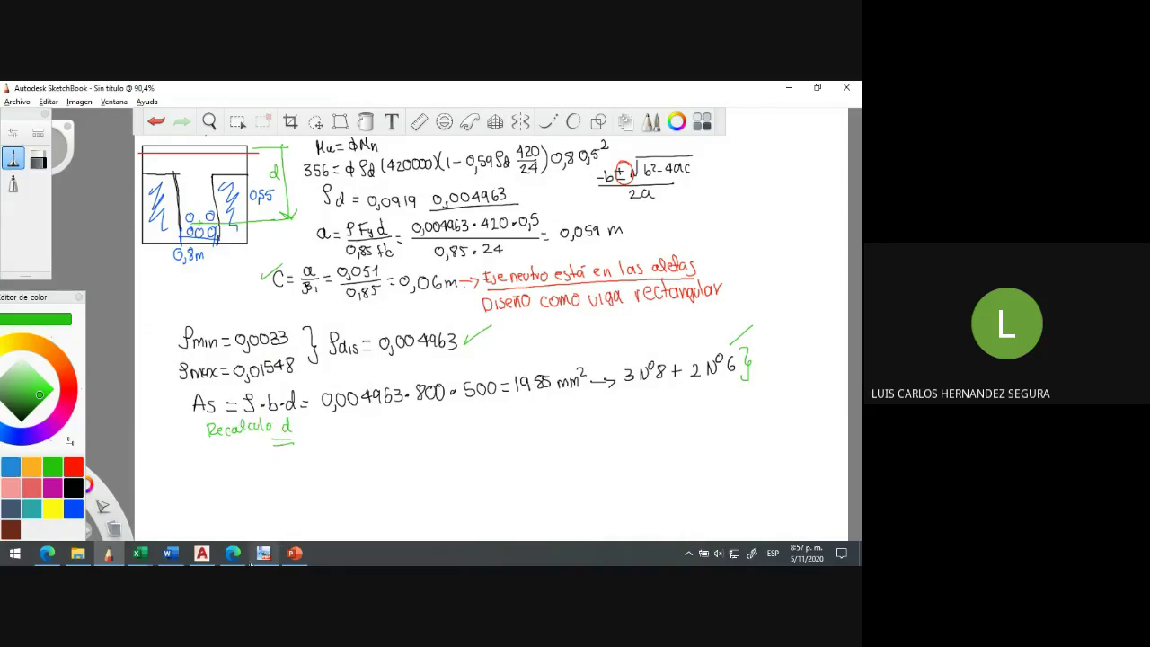
Step: Switch to TABLAS.xlsx in Excel and examine the FILA 2 spacing check formula in E47 of DISEÑO SIMPLE FLEXIÓN, including its referenced cells
mouse_move(251, 564)
mouse_move(139, 553)
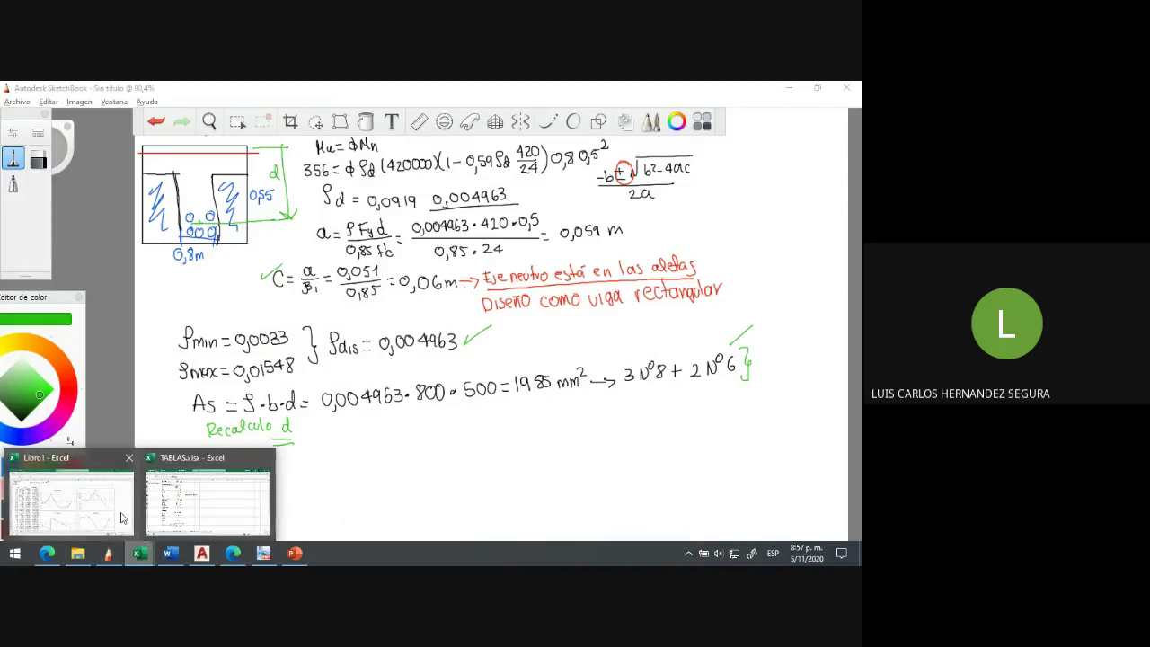
click(207, 501)
click(119, 518)
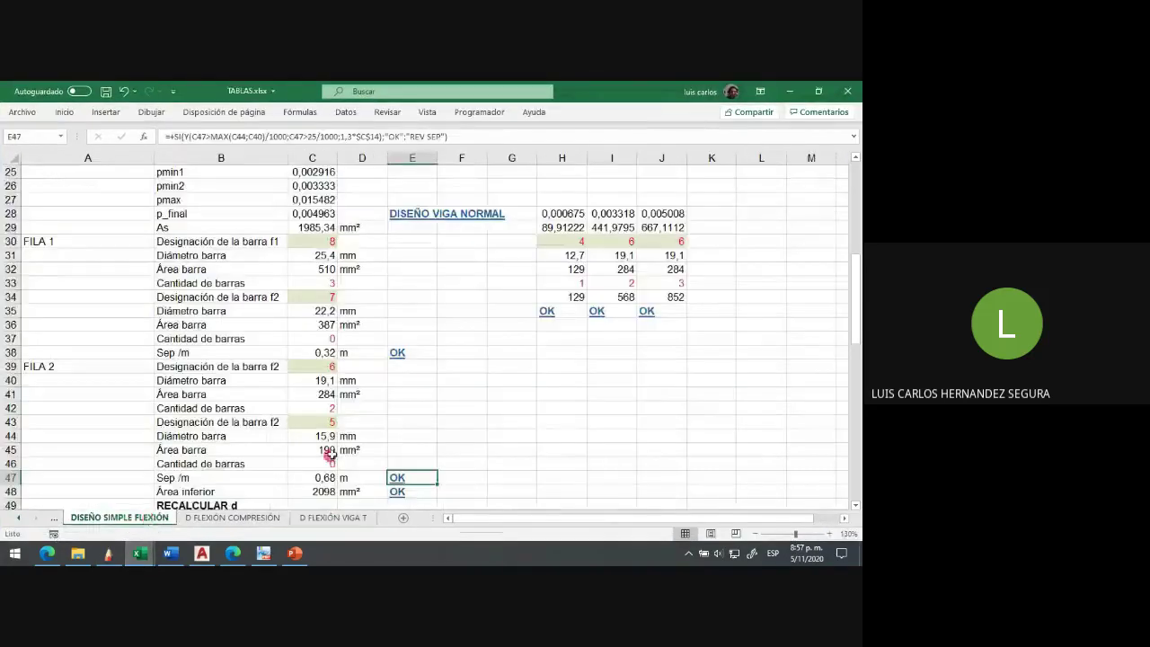
scroll(409, 422, down, 2)
double_click(412, 393)
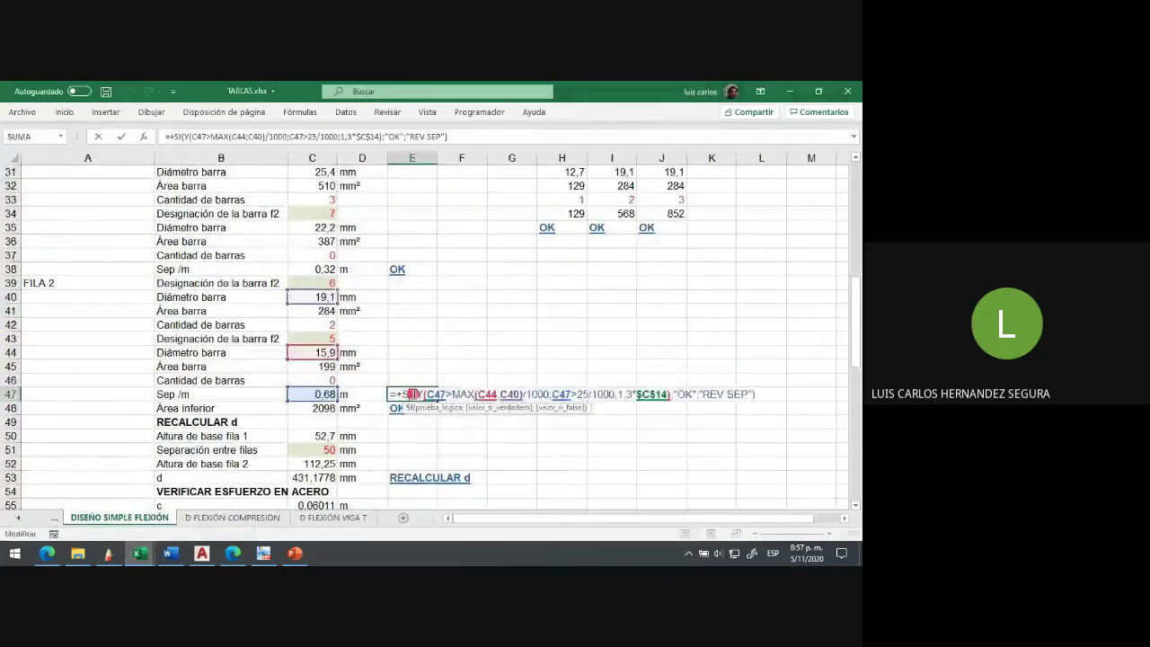
scroll(415, 392, up, 10)
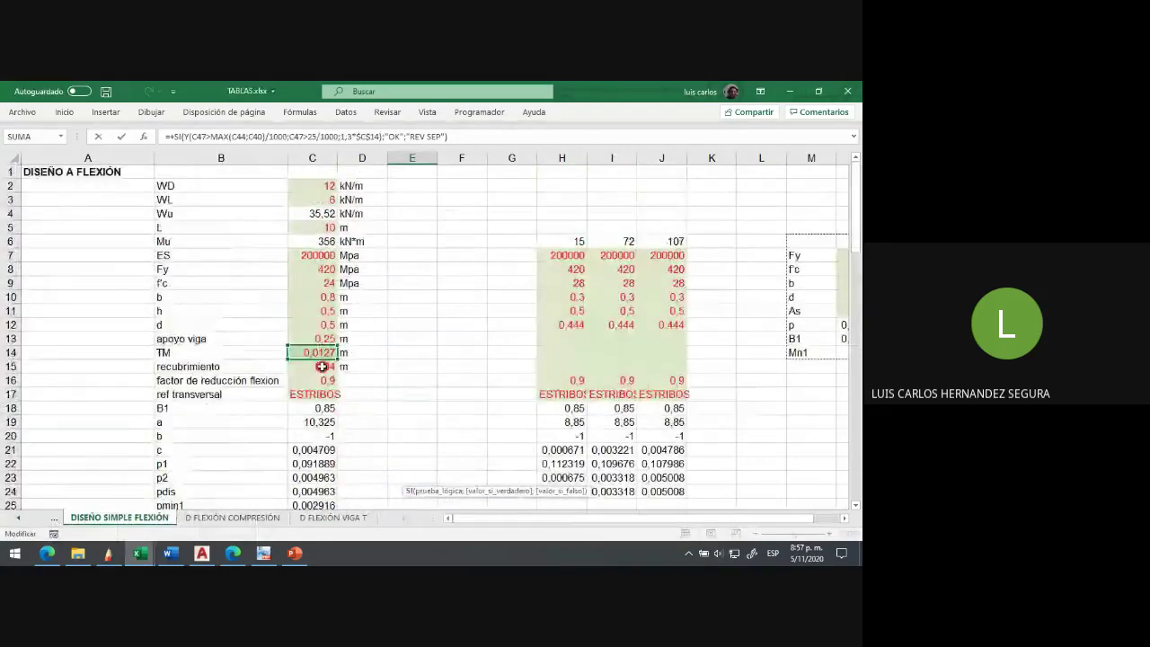
scroll(322, 367, down, 10)
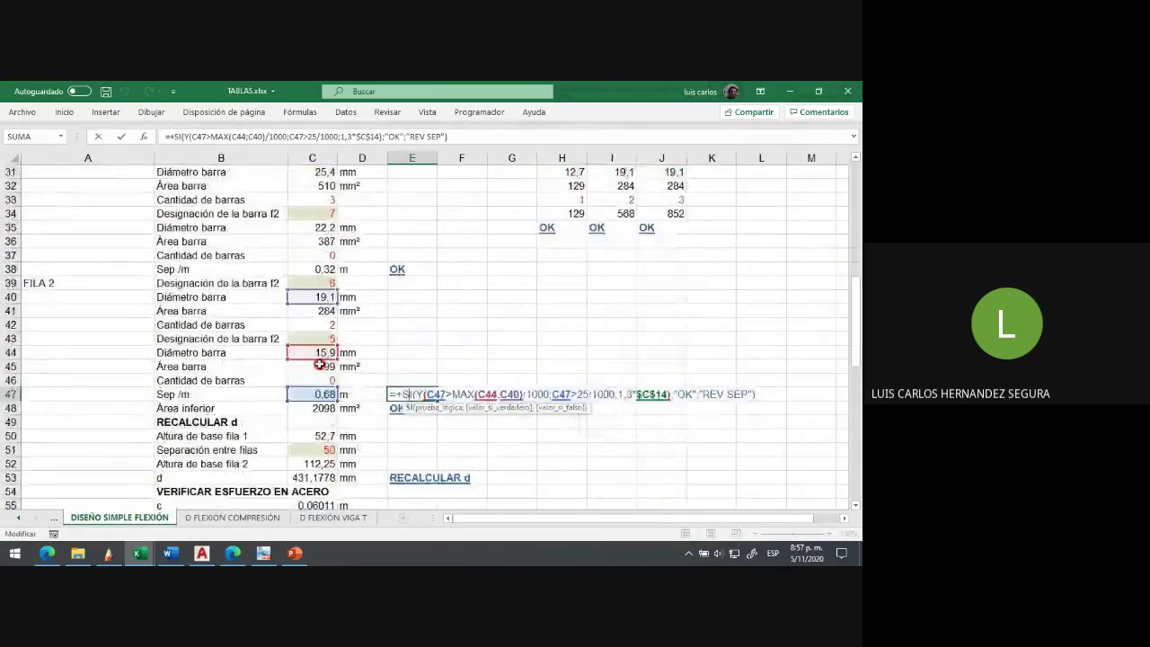
key(Escape)
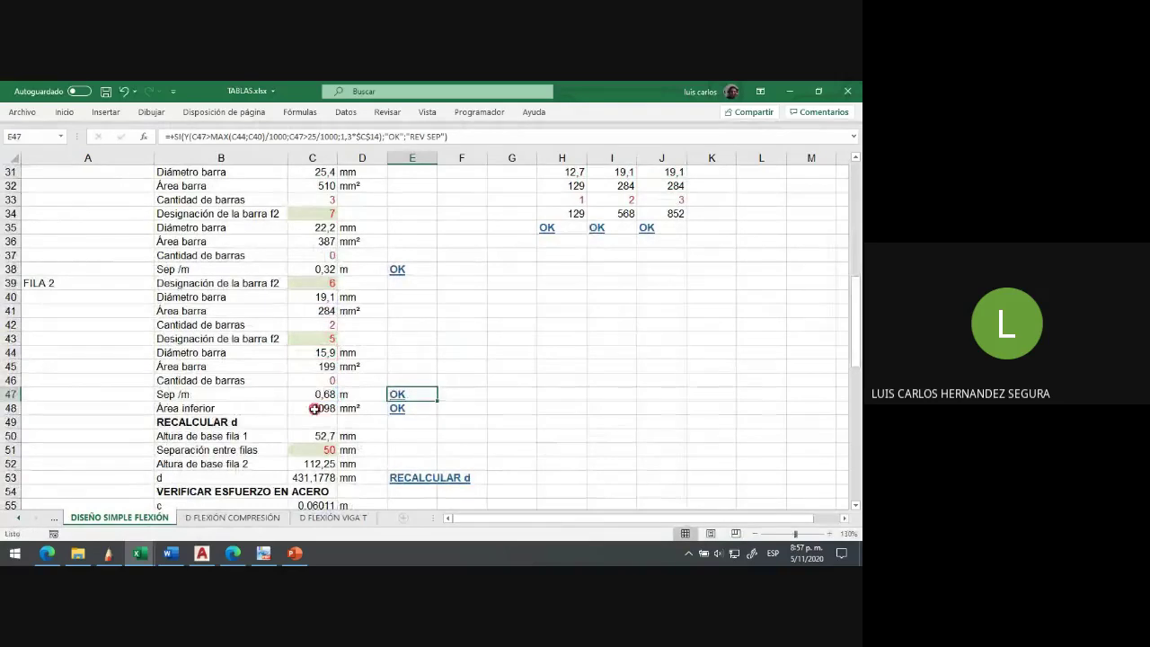
Step: Examine the FILA 2 bar spacing formula in C47 and the width and cover inputs it references
click(314, 394)
double_click(313, 393)
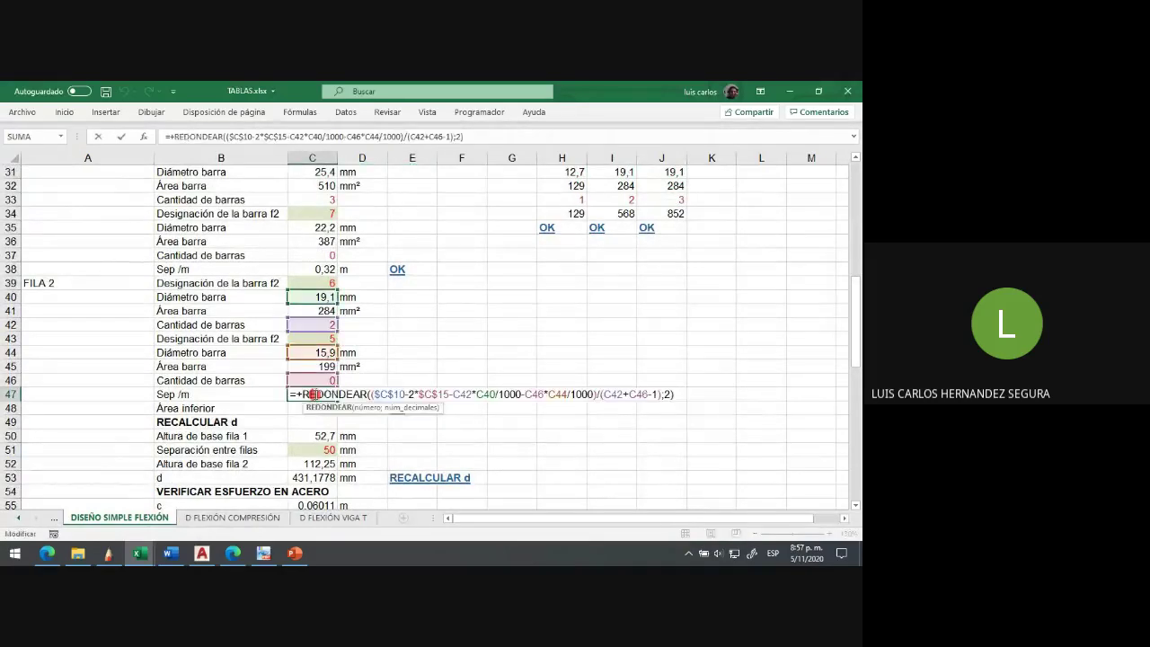
scroll(378, 369, up, 10)
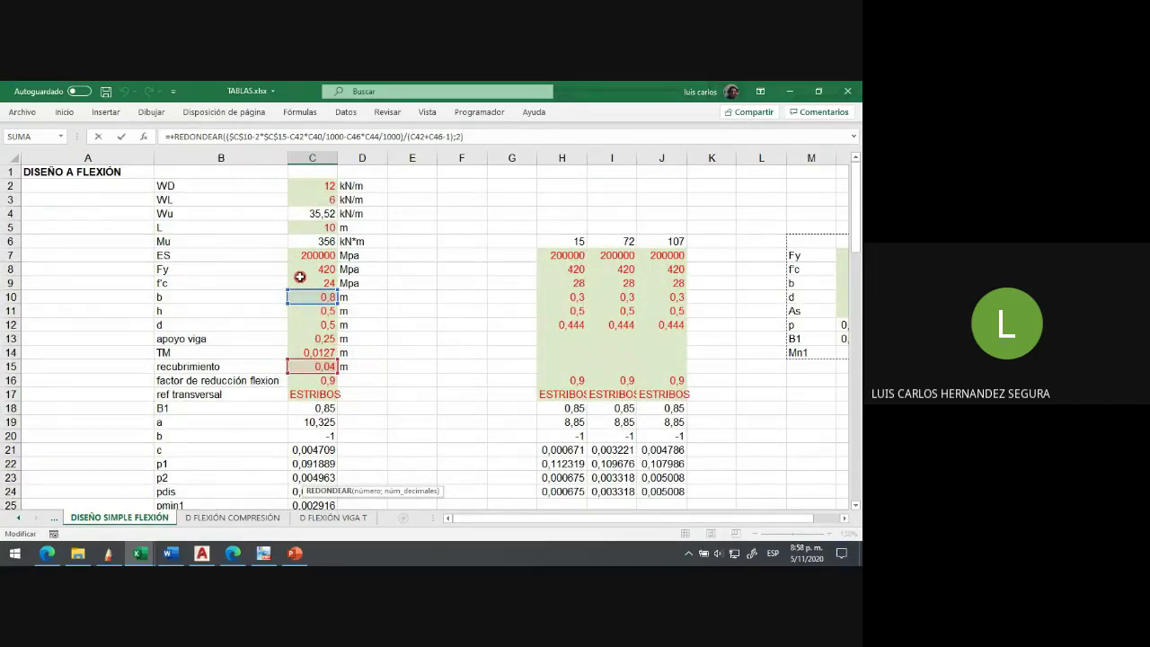
key(Escape)
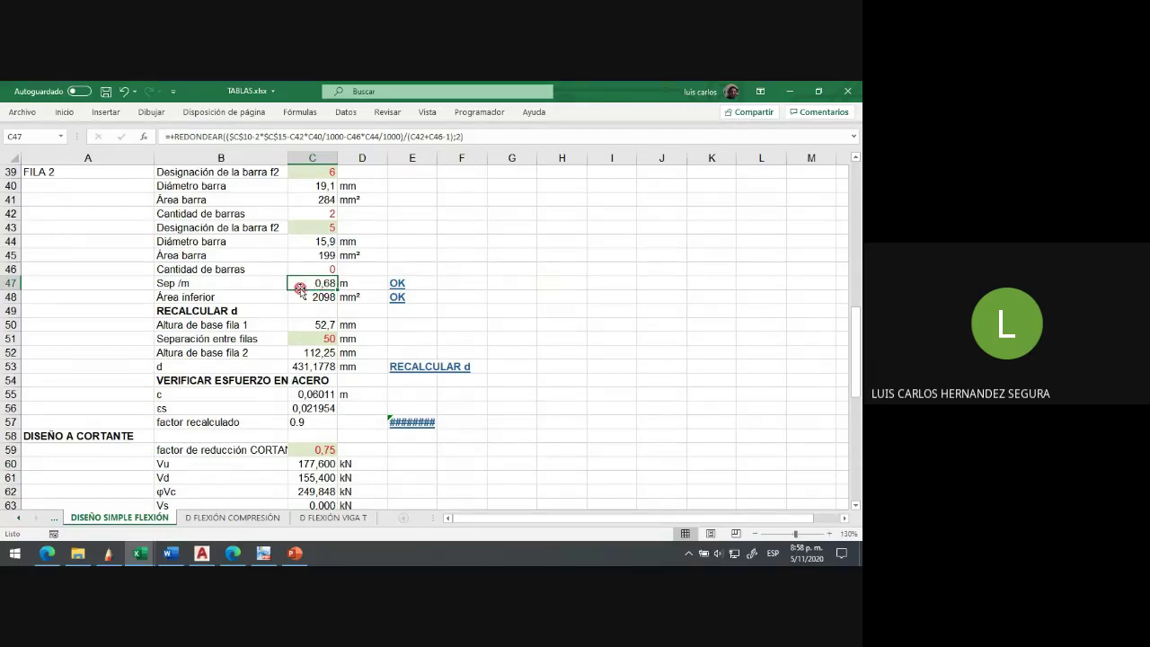
Step: Try a beam width b of 0,25 m in C10, check the bar spacings, and undo the change
scroll(301, 286, up, 8)
scroll(300, 287, up, 5)
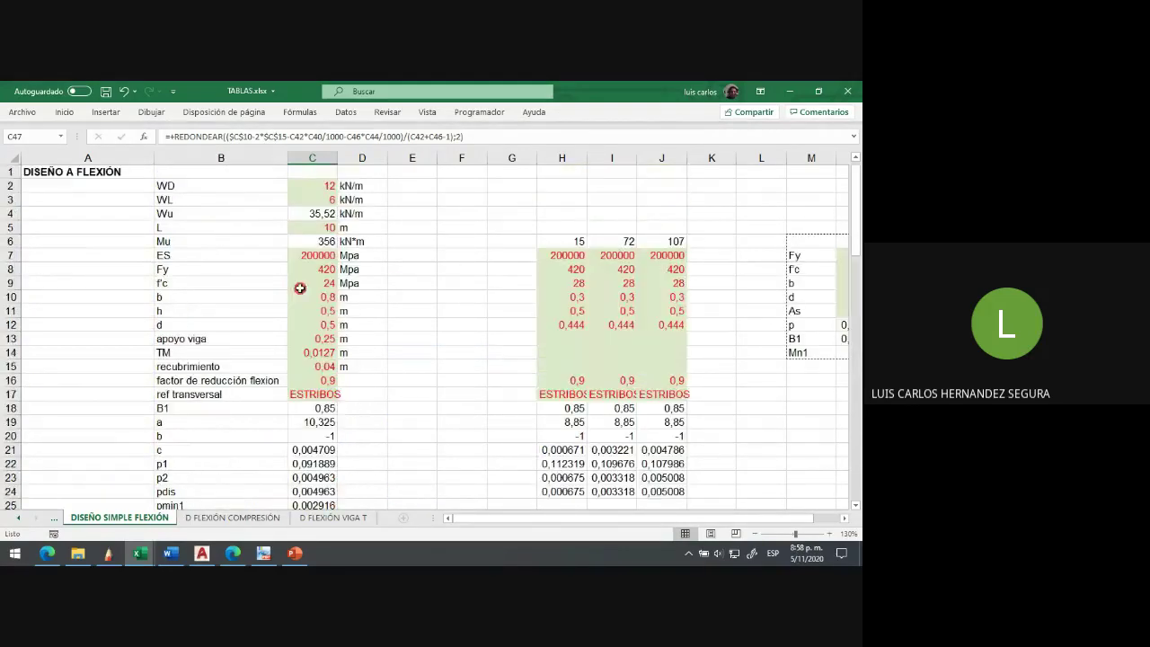
click(322, 300)
text(,25)
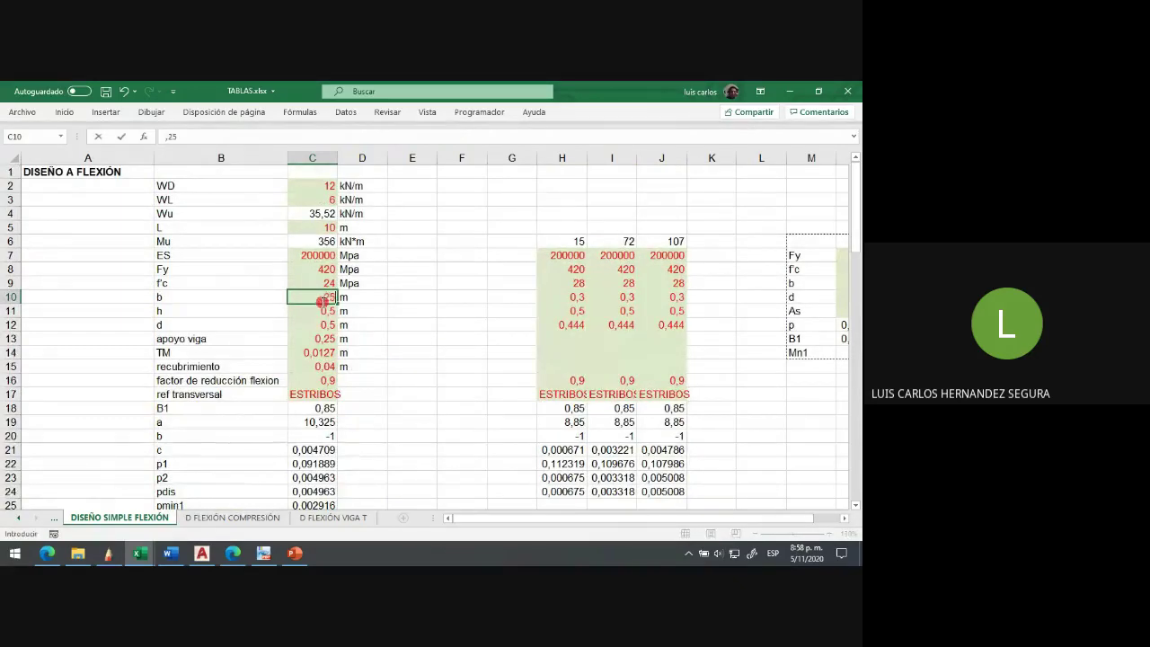
key(Return)
scroll(347, 343, down, 10)
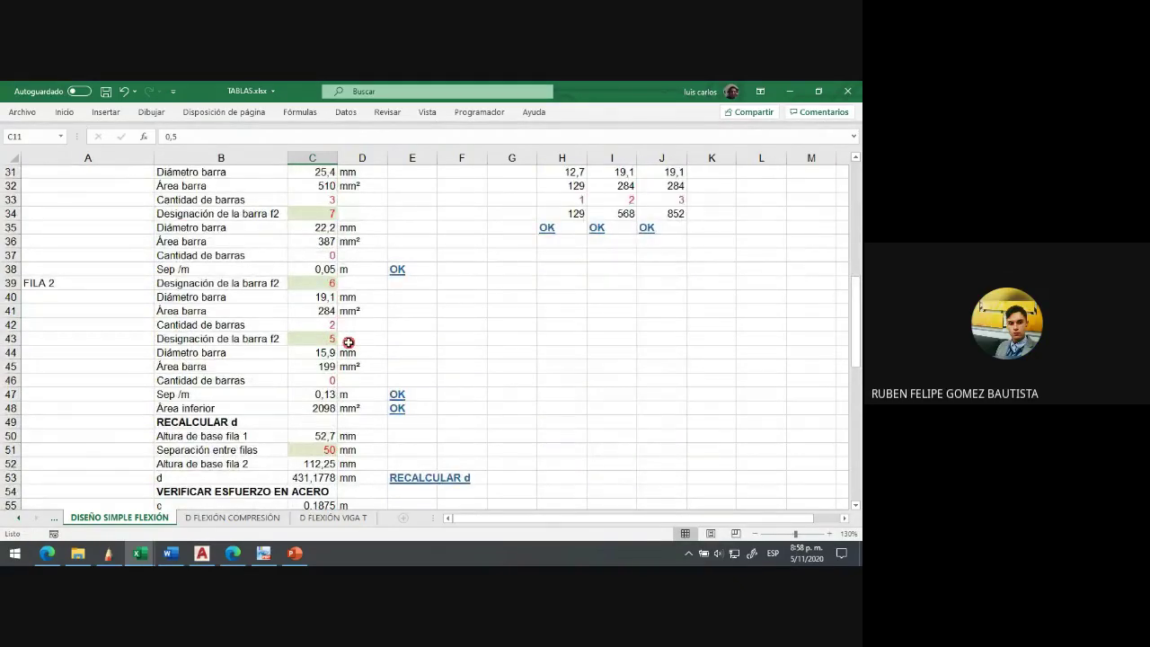
key(ctrl+z)
Step: Set FILA 1's number 8 bar quantity in C33 to 4 and FILA 2's number 6 bar quantity in C42 to 0
scroll(300, 417, down, 5)
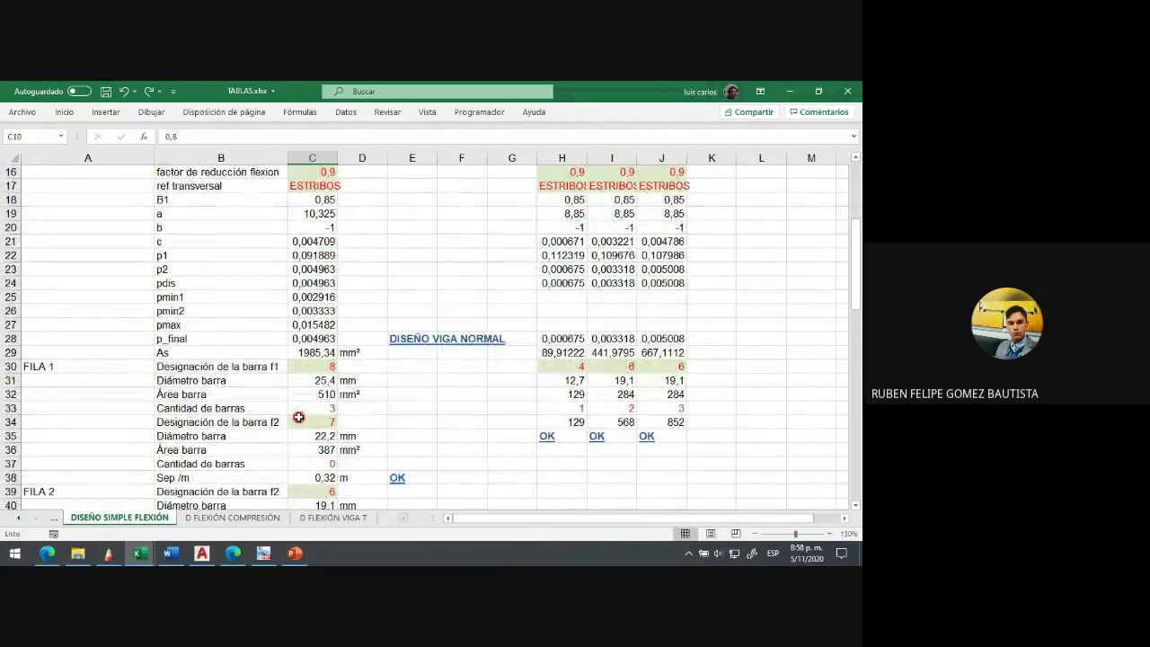
click(311, 409)
text(4)
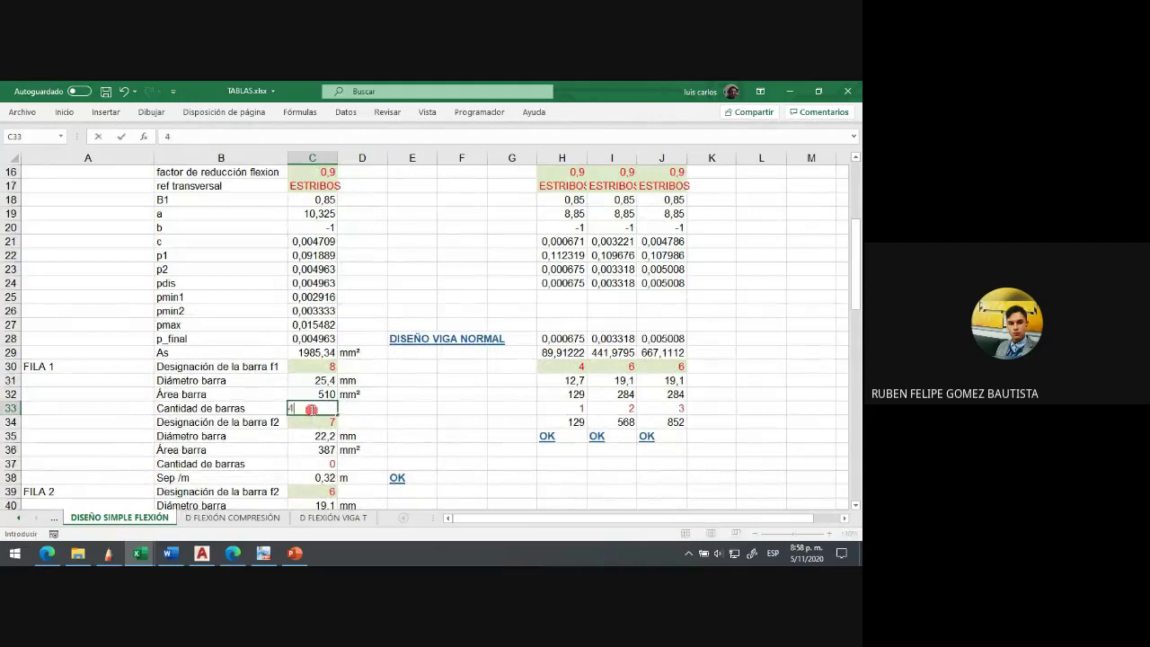
key(Return)
scroll(312, 410, down, 4)
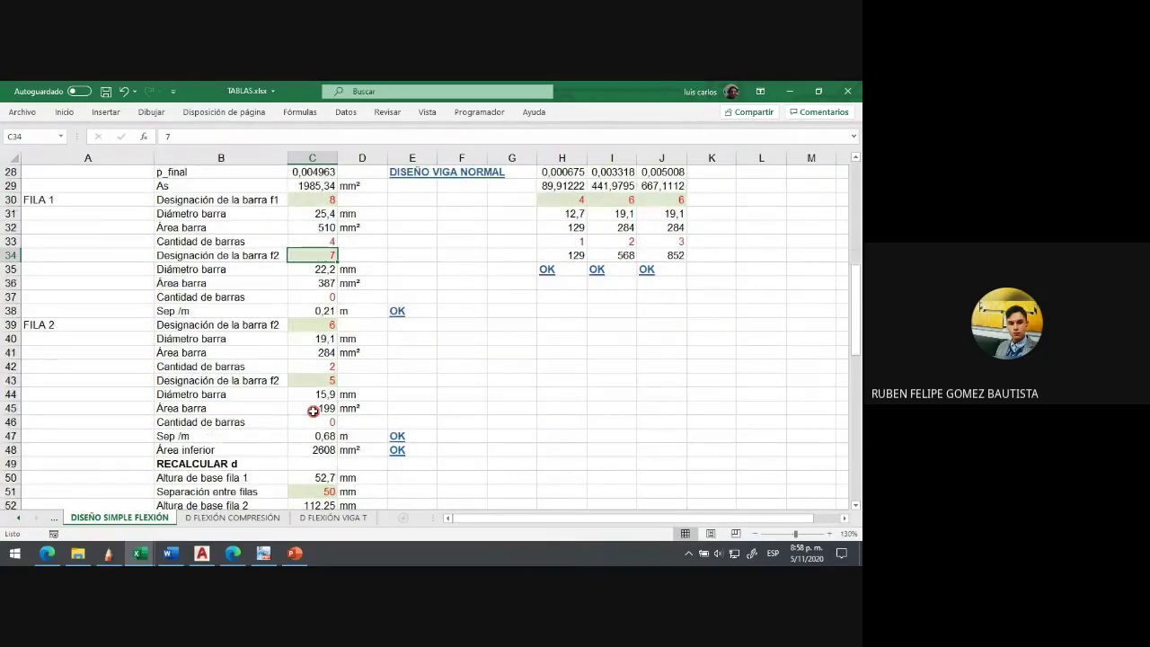
click(324, 366)
text(0)
key(Return)
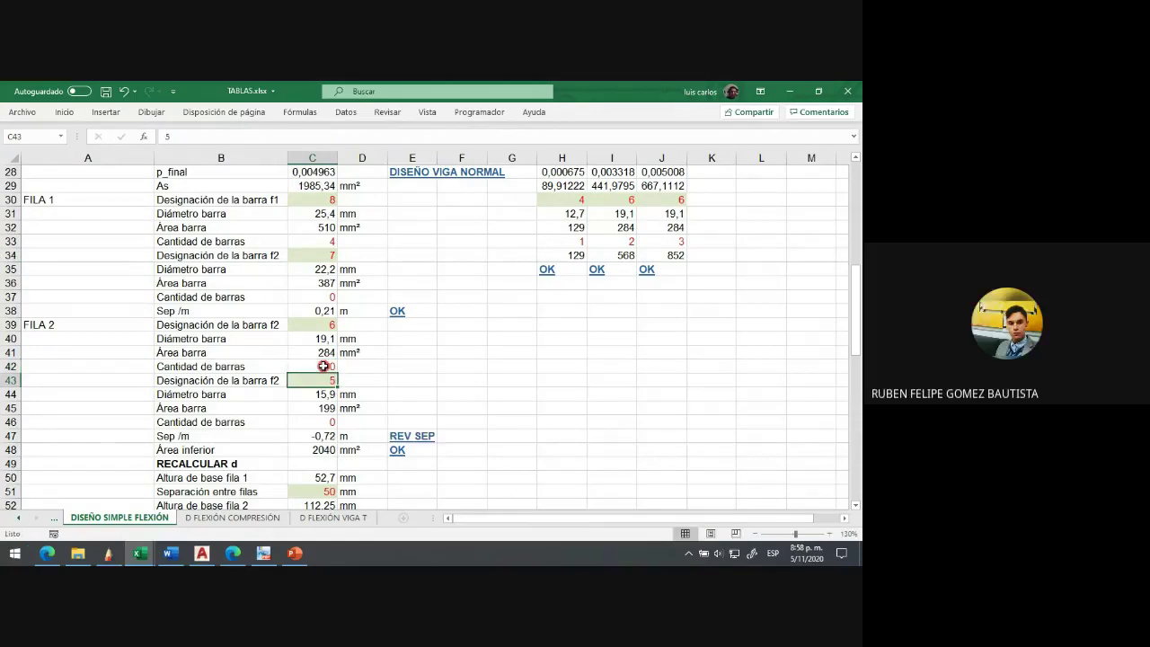
Step: Inspect how the FILA 2 spacing formula in C47 uses the bar quantities and diameters, leaving it without edits
click(321, 435)
double_click(321, 435)
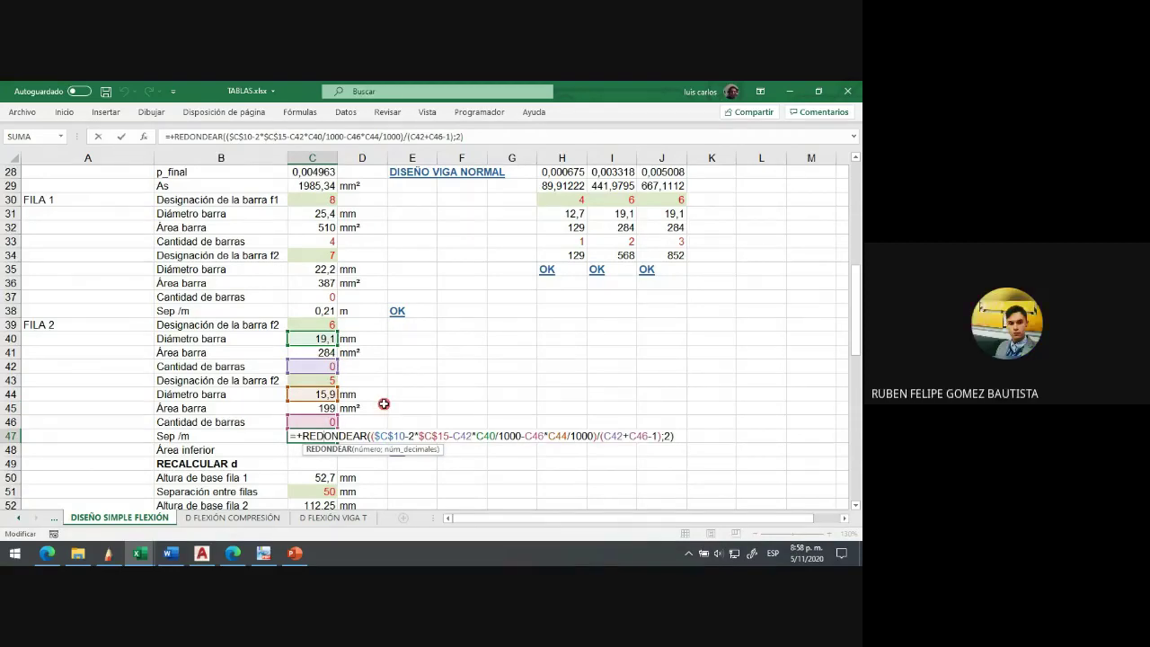
scroll(384, 403, up, 2)
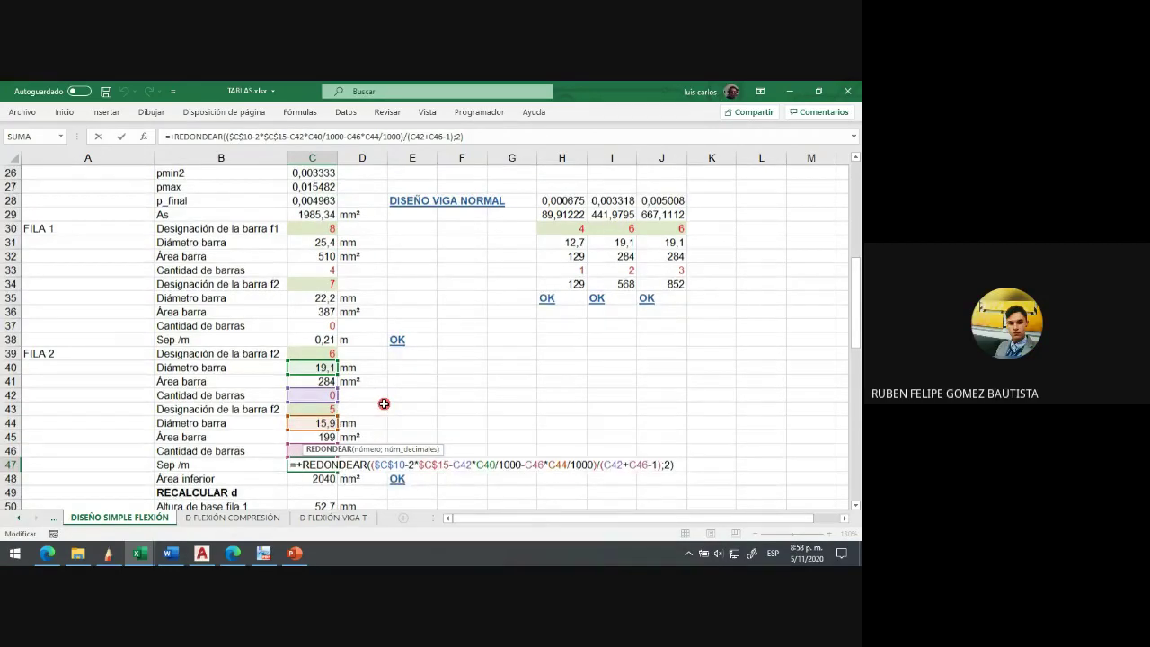
scroll(383, 403, down, 3)
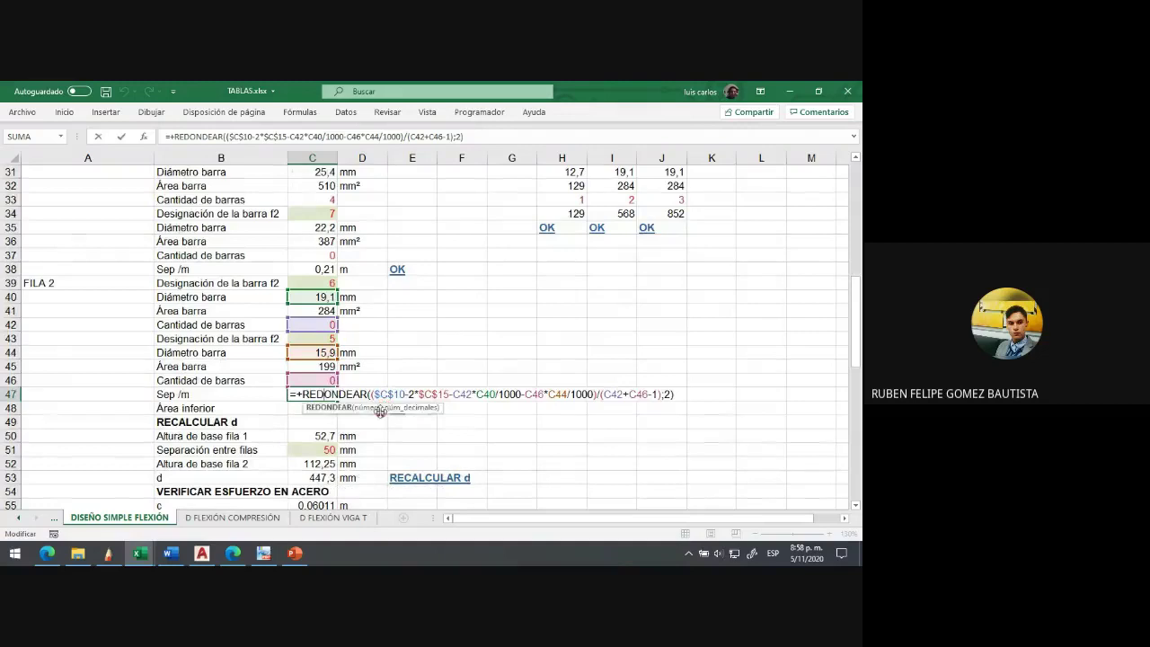
key(Escape)
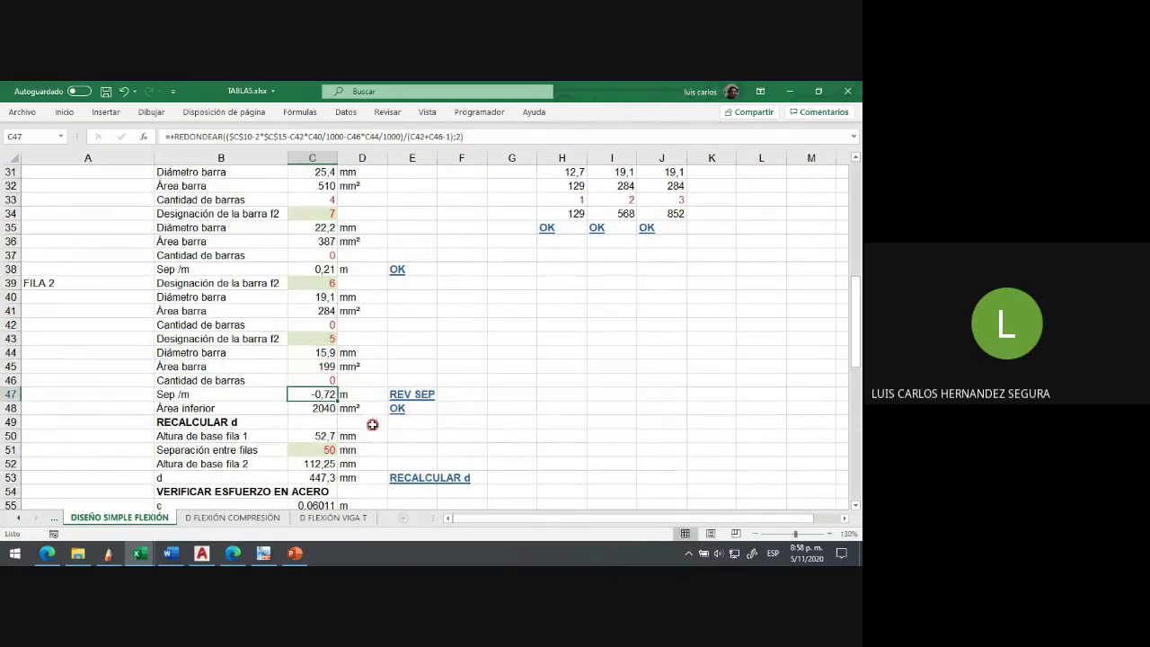
double_click(325, 393)
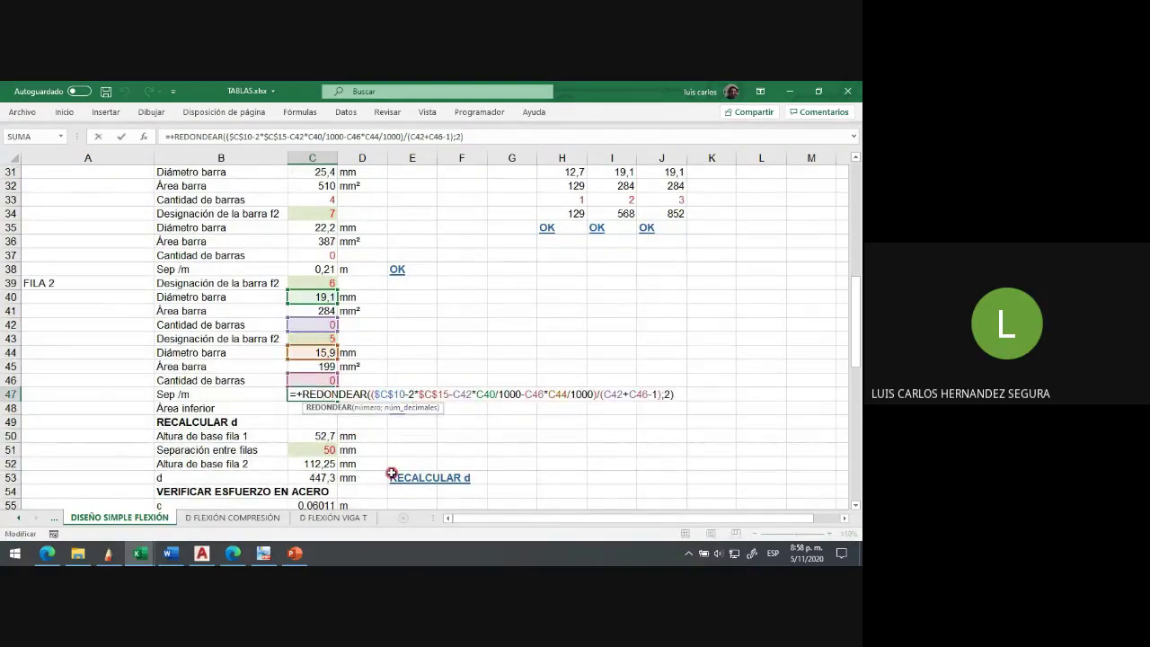
key(Escape)
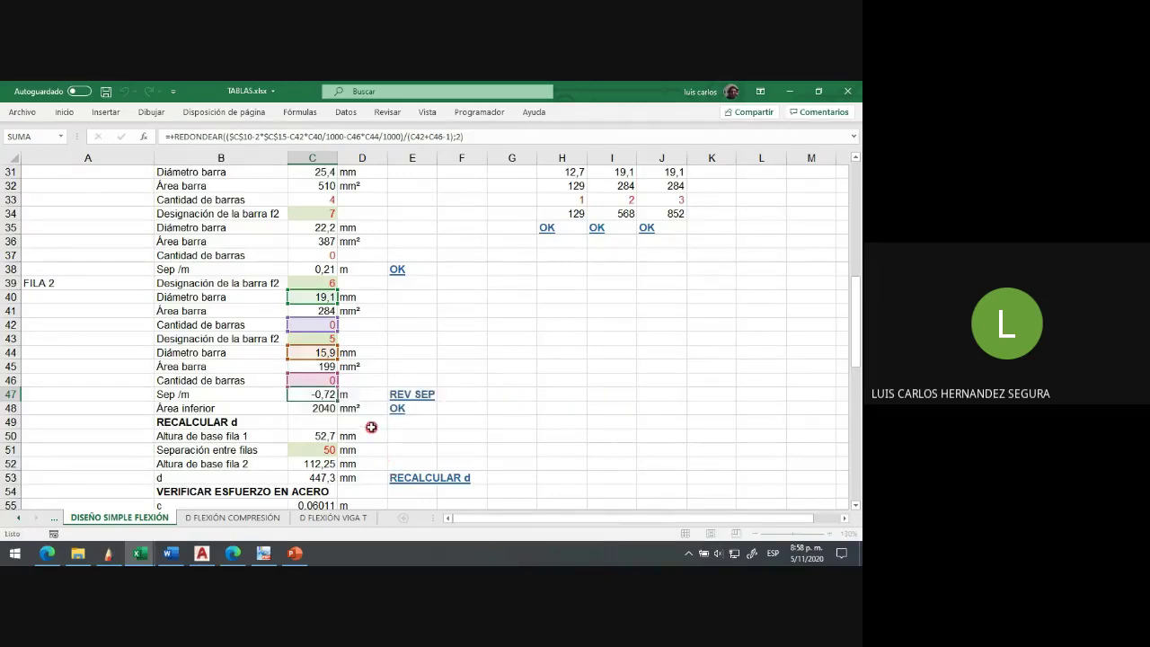
Step: Try number 8 bars in C39 with a quantity of 4 in C42 for FILA 2, and undo both changes
click(323, 287)
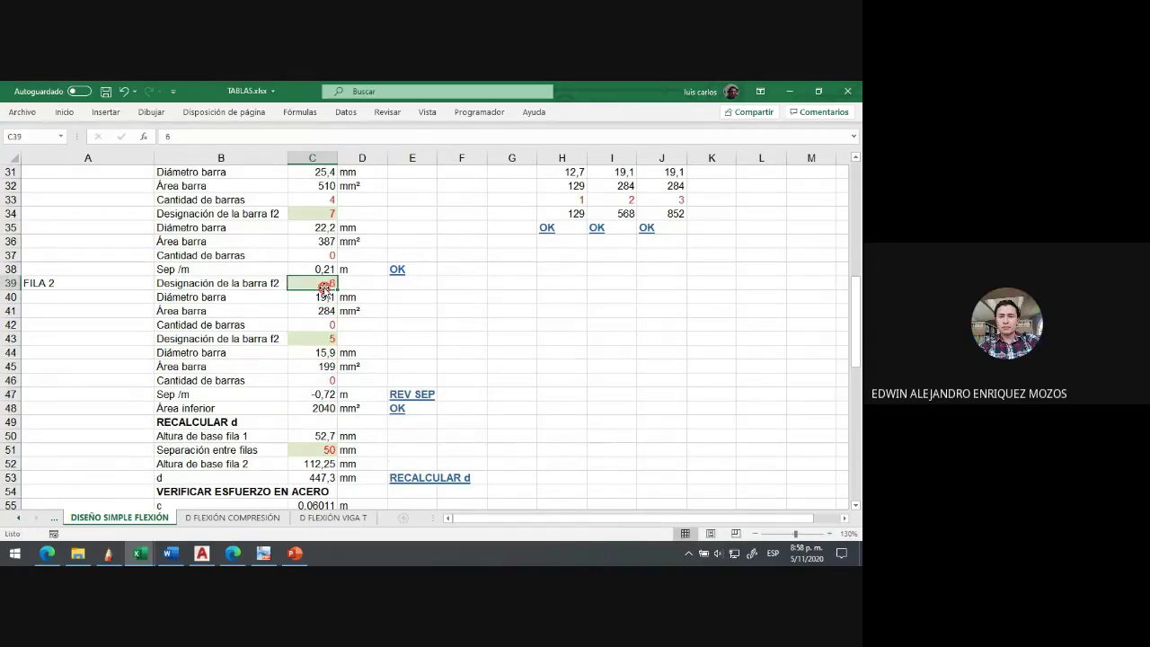
text(8)
key(Return)
text(4)
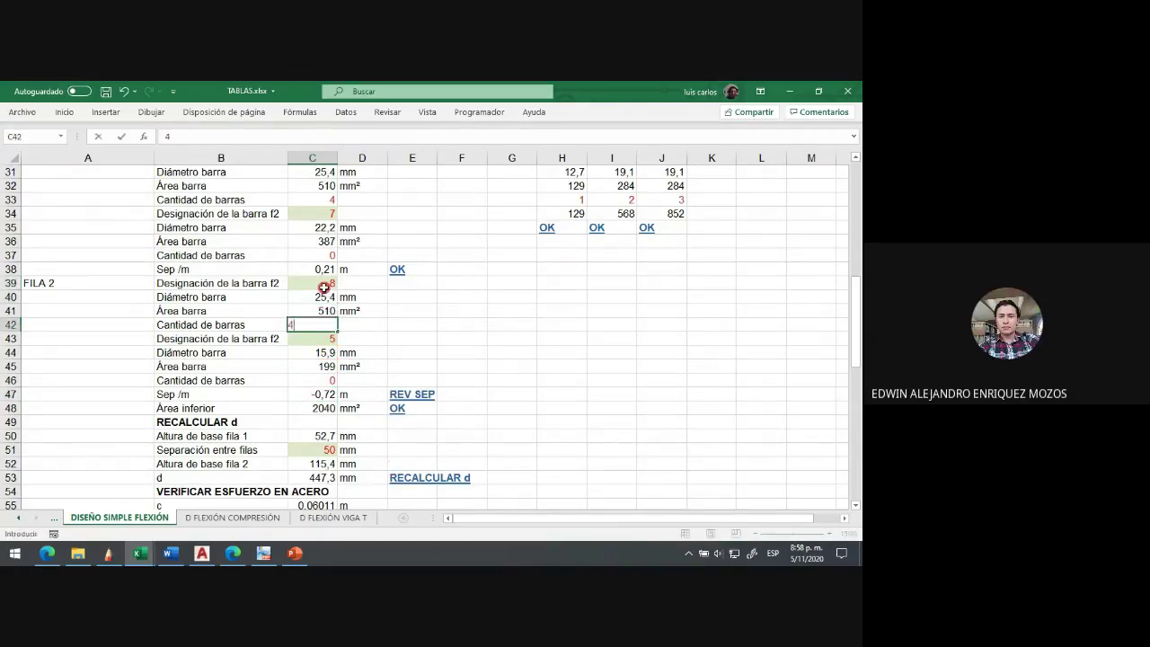
key(Return)
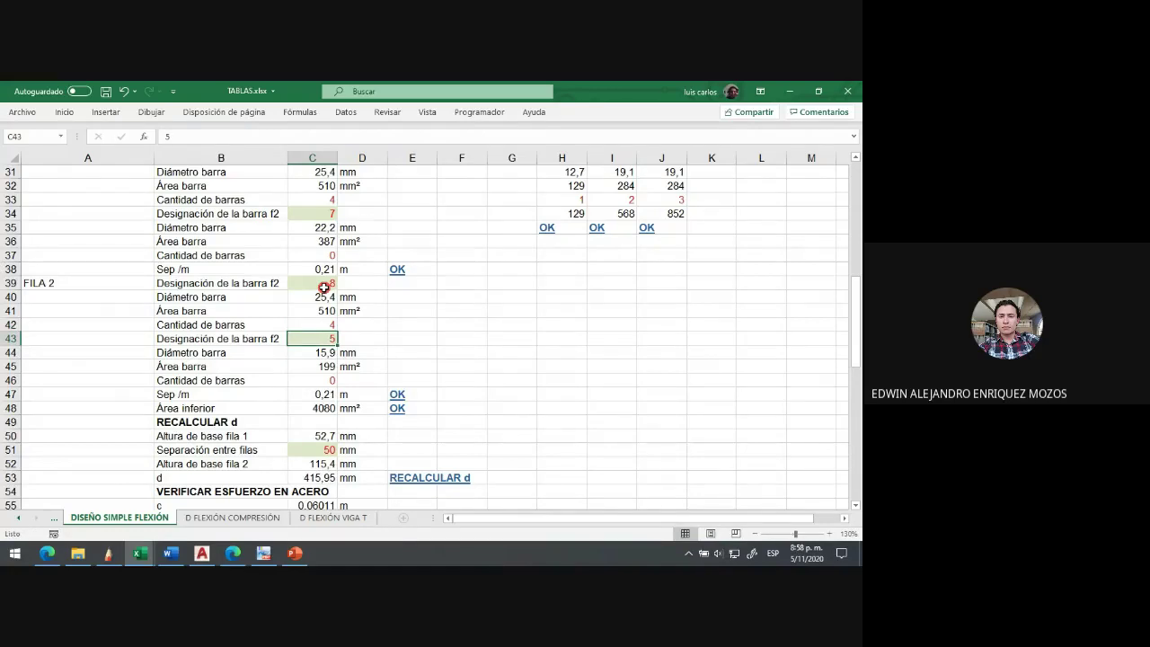
key(ctrl+z)
key(ctrl+z)
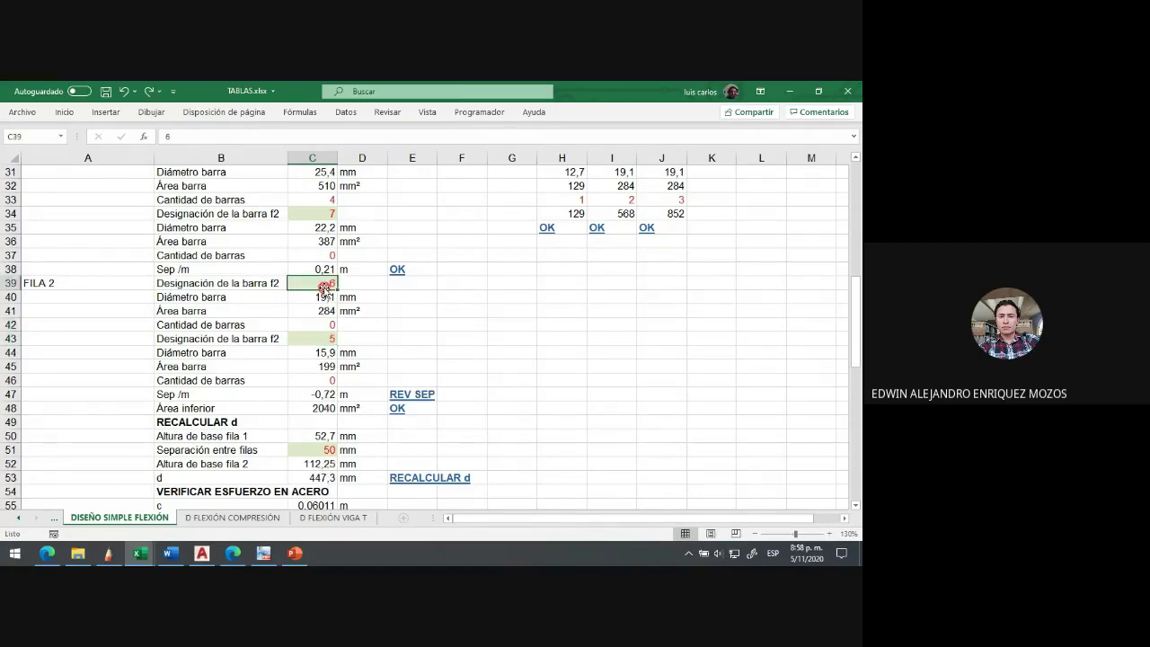
Step: On the D FLEXIÓN VIGA T sheet, inspect the neutral axis depth formula in C35 and the beam type check in E35
click(335, 519)
scroll(324, 374, up, 20)
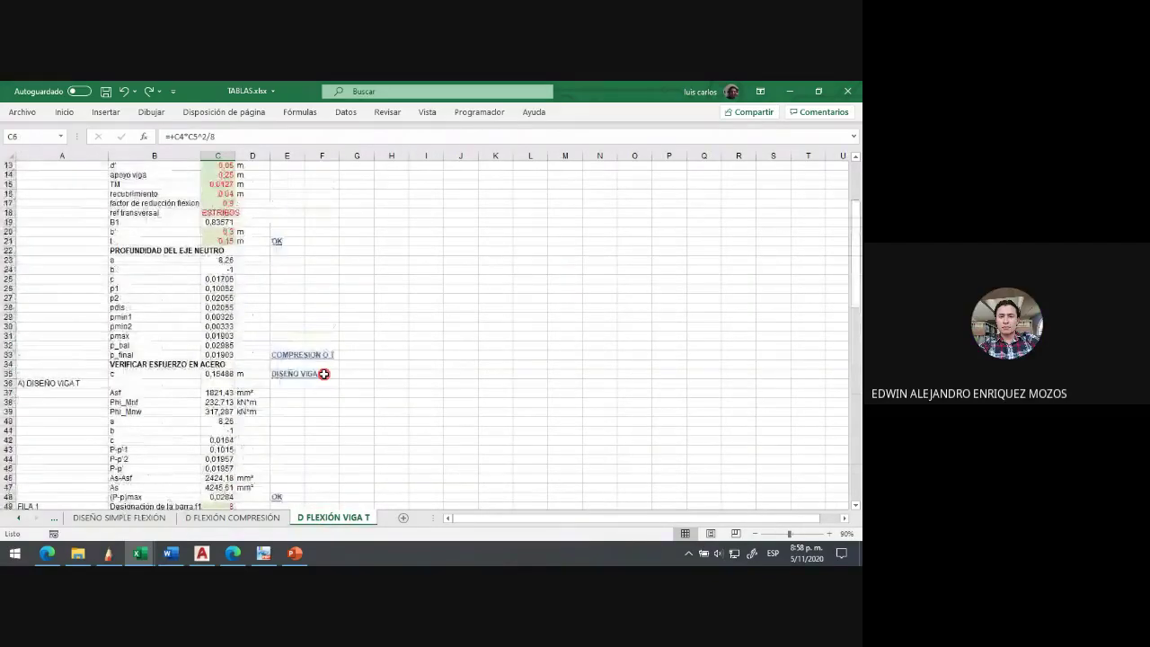
scroll(324, 374, down, 6)
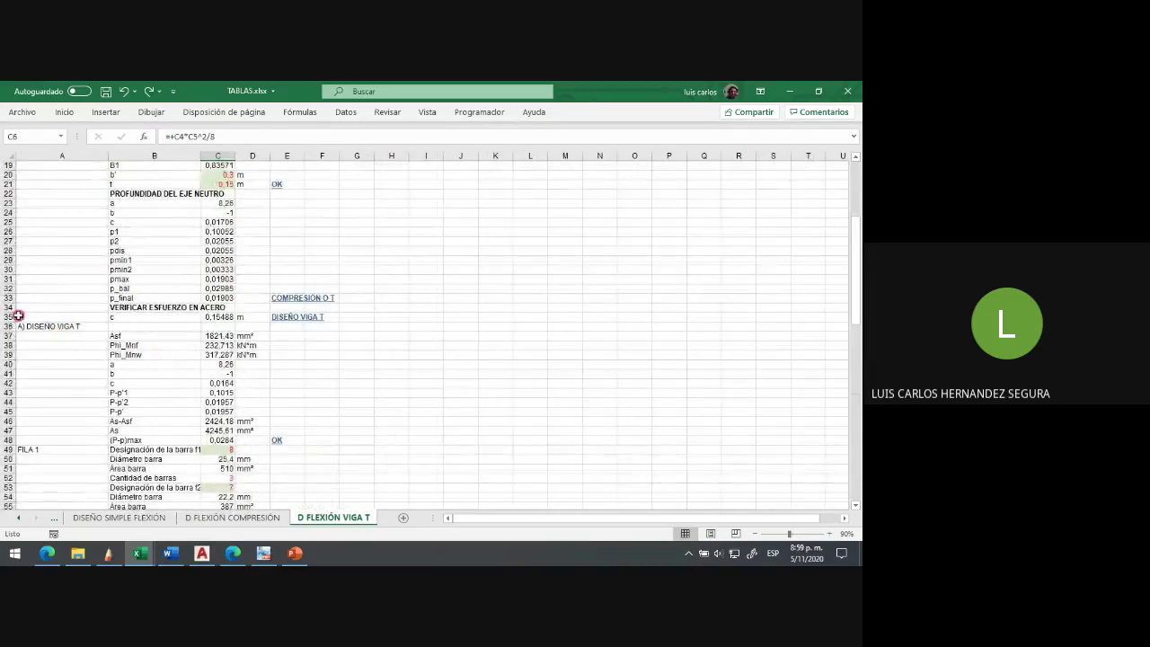
scroll(15, 311, up, 2)
double_click(269, 308)
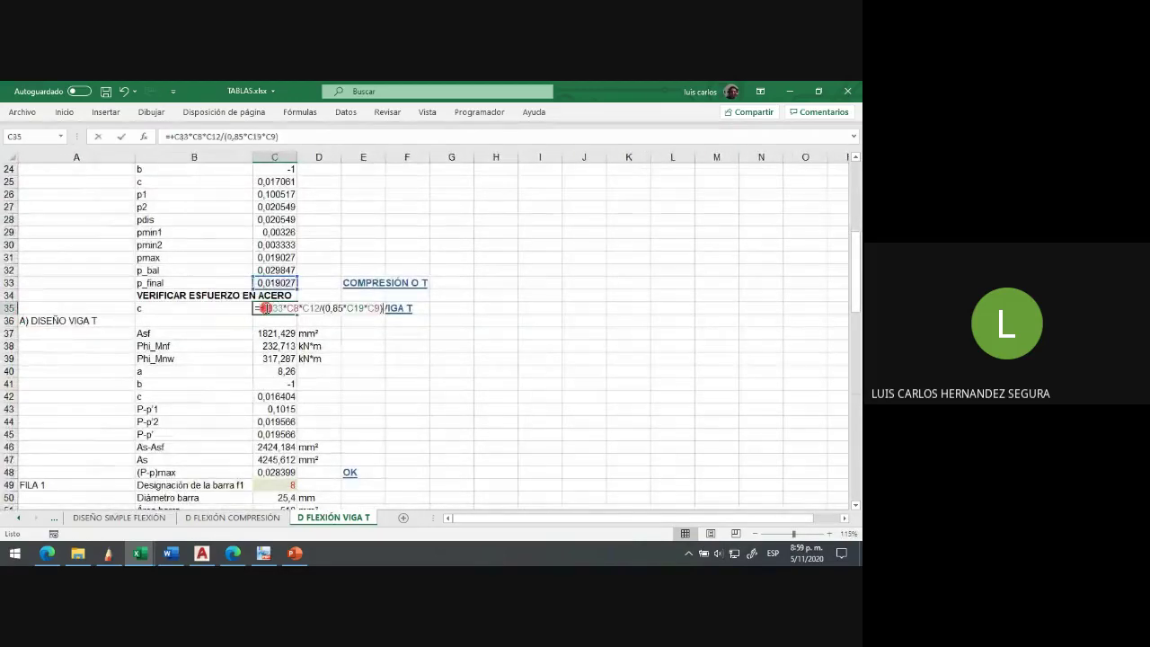
key(Escape)
double_click(358, 311)
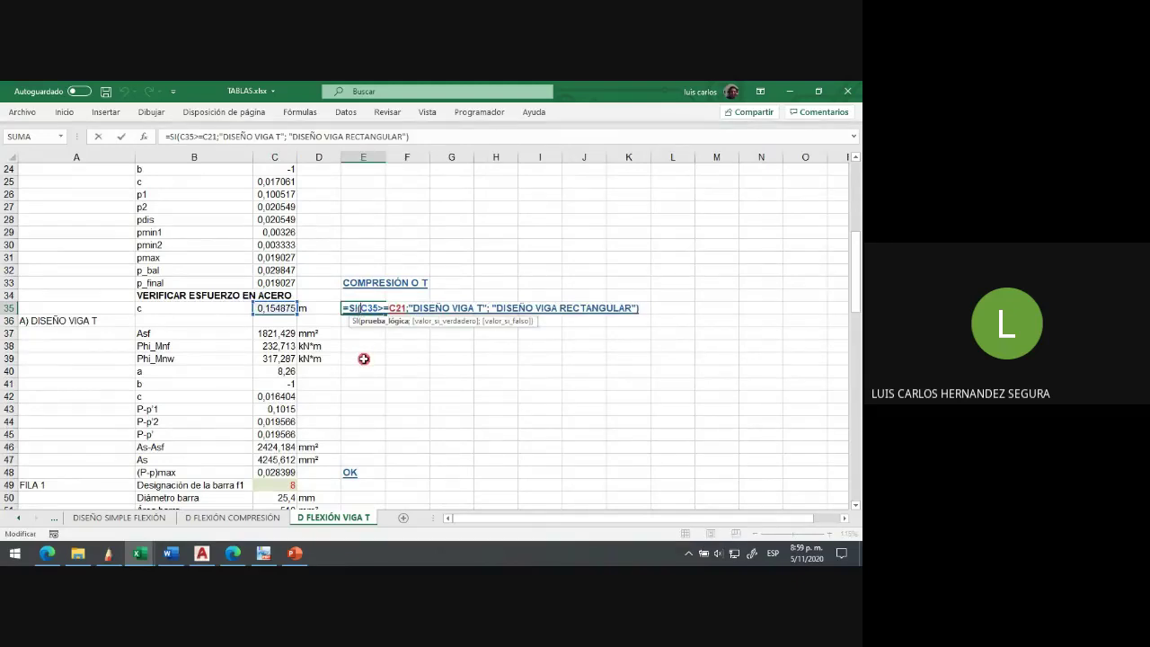
key(Escape)
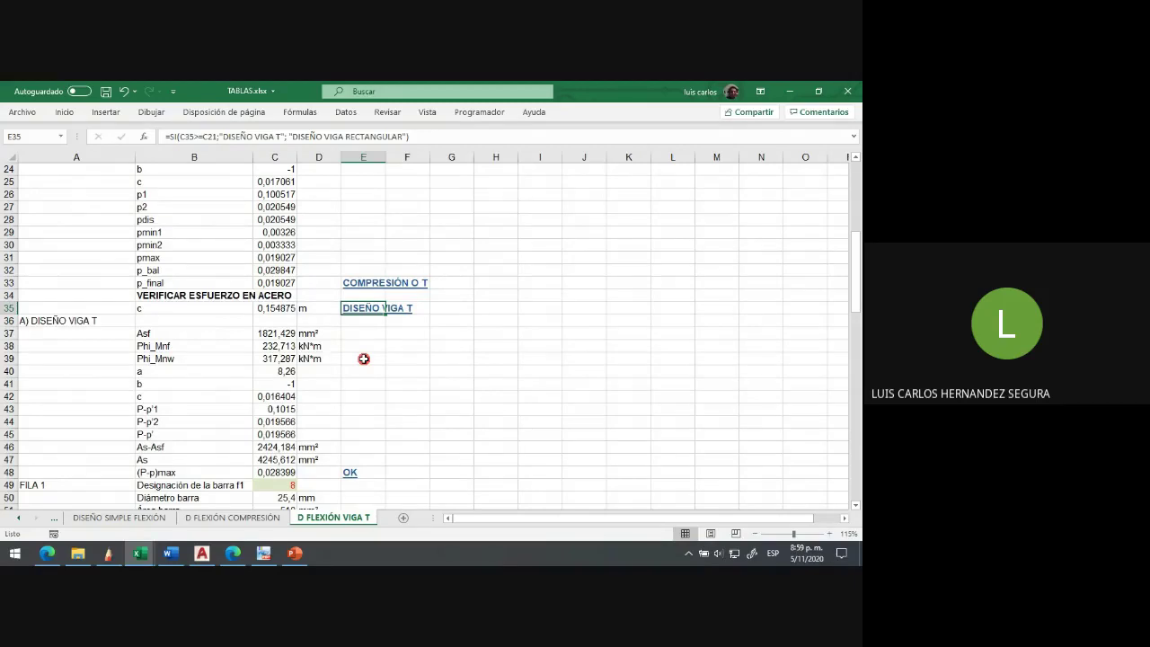
Step: Set the T-beam's moment Mu in C6 to 356 kN*m and the concrete strength f'c in C9 to 24 MPa
scroll(364, 358, up, 8)
click(280, 235)
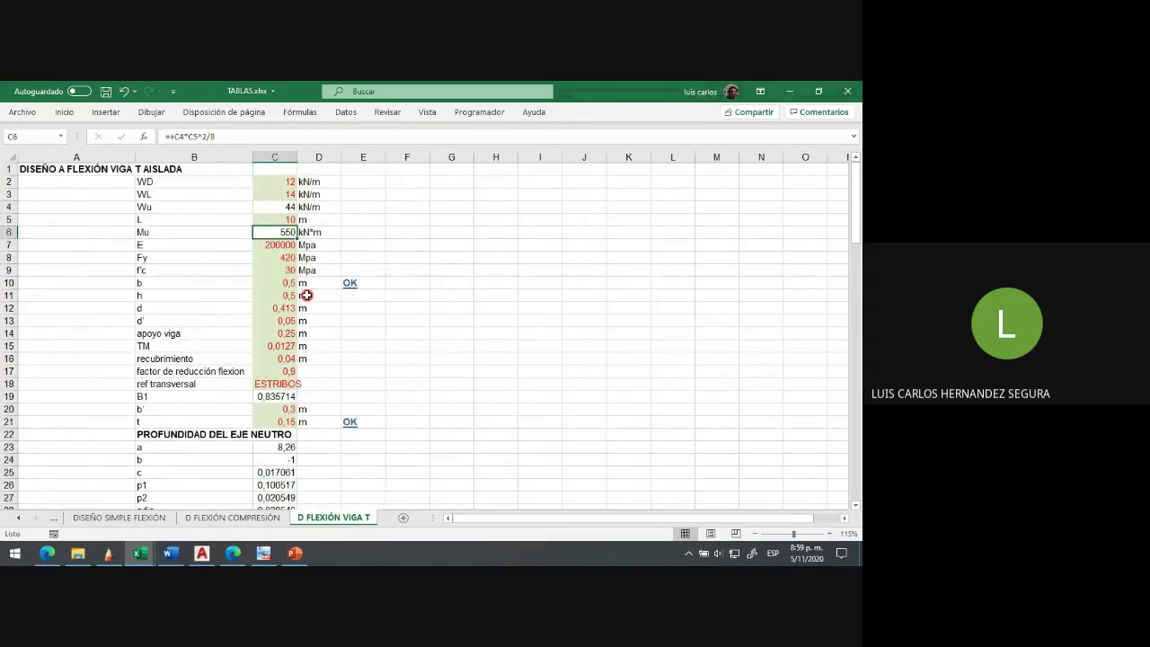
text(3)
key(Return)
key(Down)
key(Down)
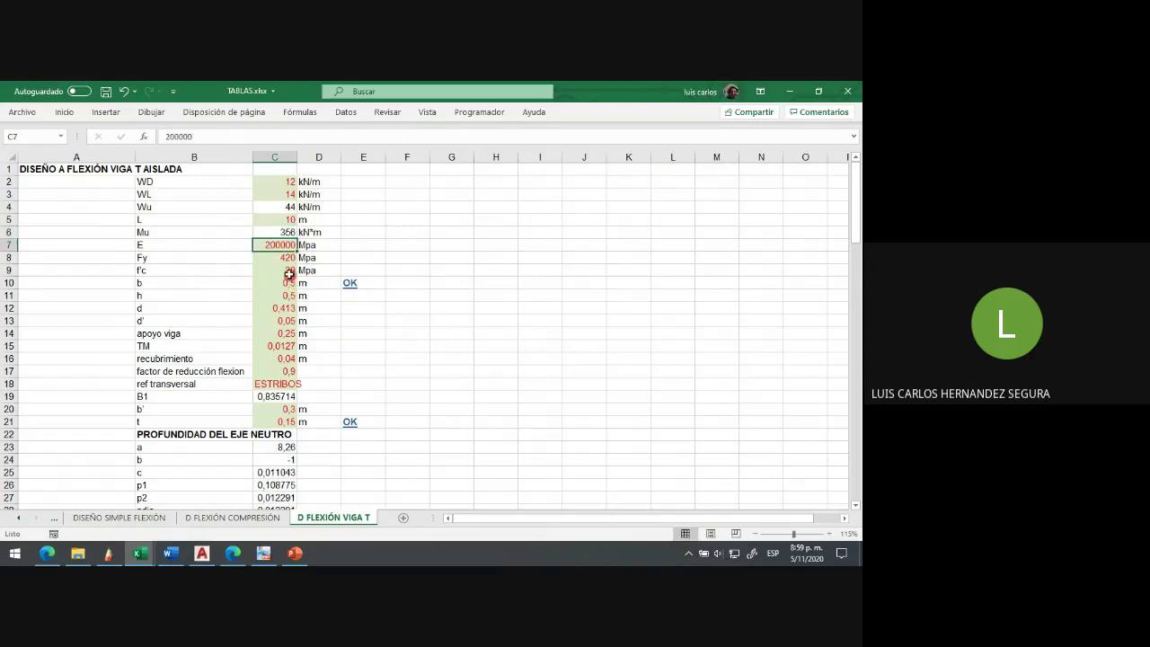
text(24)
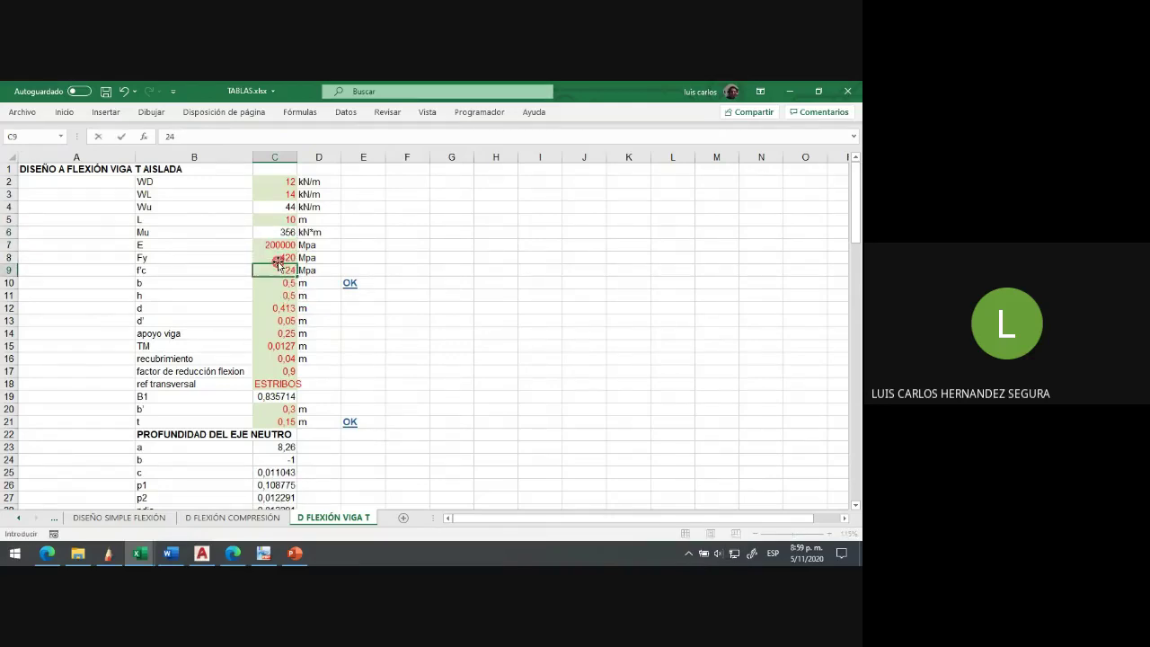
key(Return)
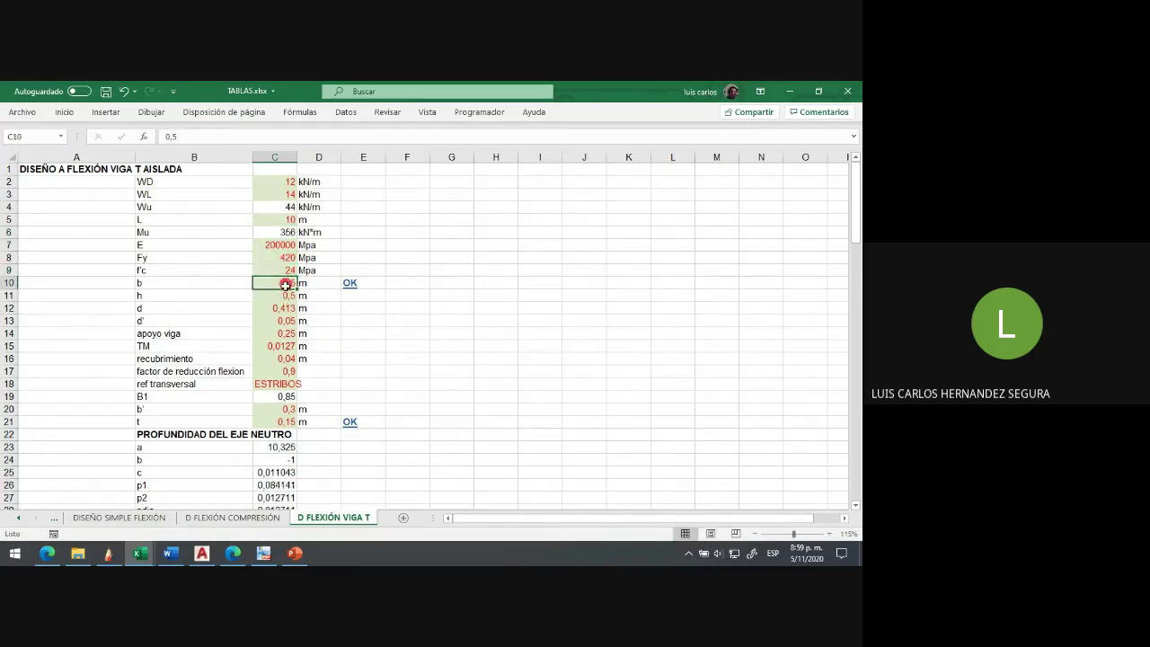
Step: Set the section dimensions to b 0,8 m in C10, h 0,55 m in C11 and d 0,5 m in C12
text(,8)
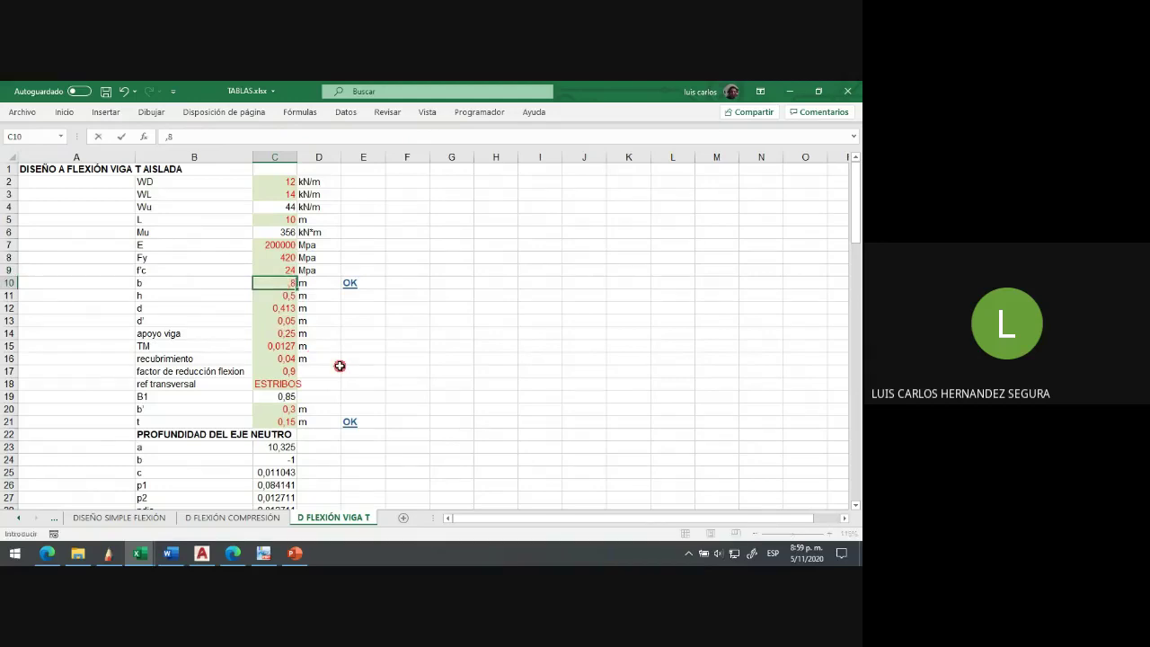
key(Return)
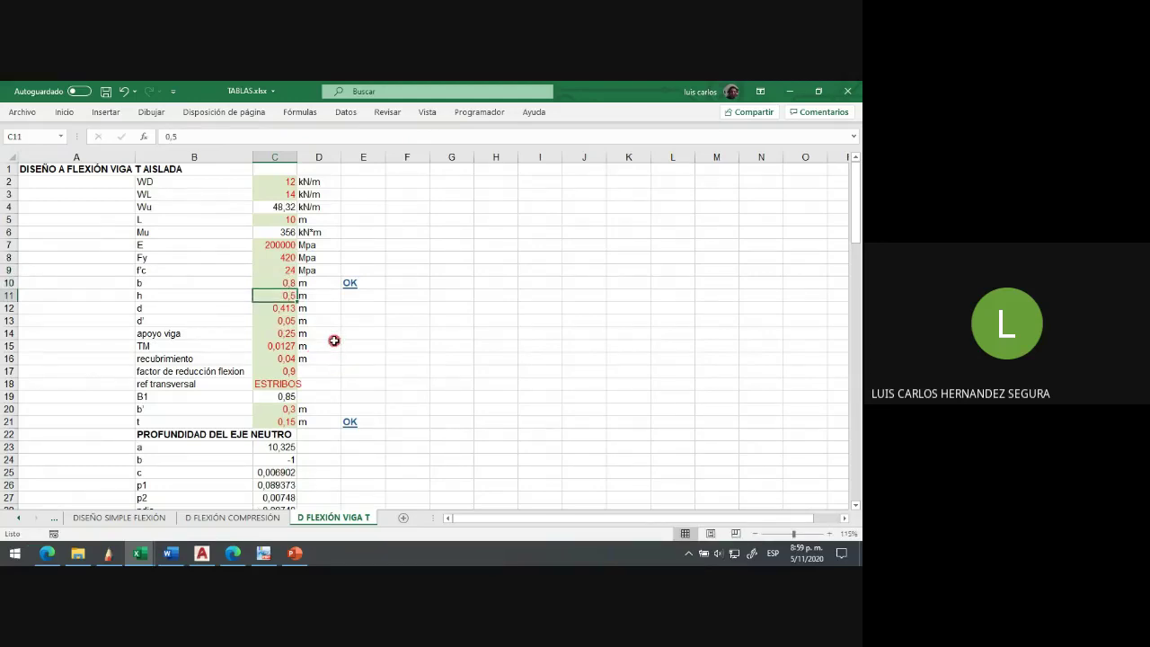
text(,55)
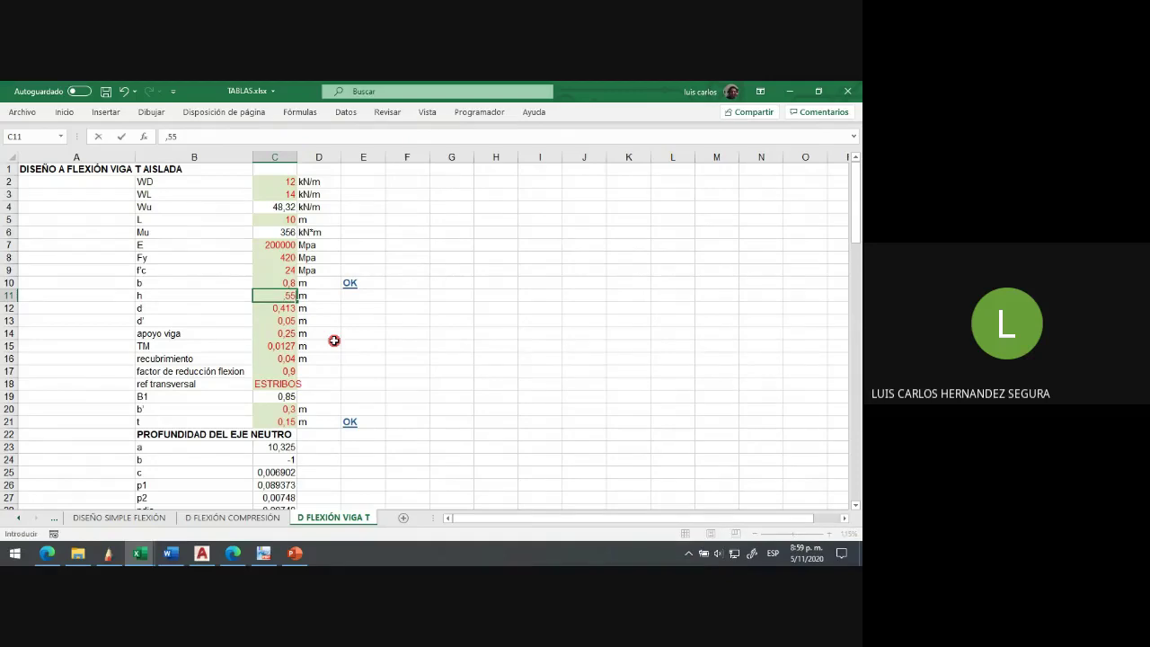
key(Return)
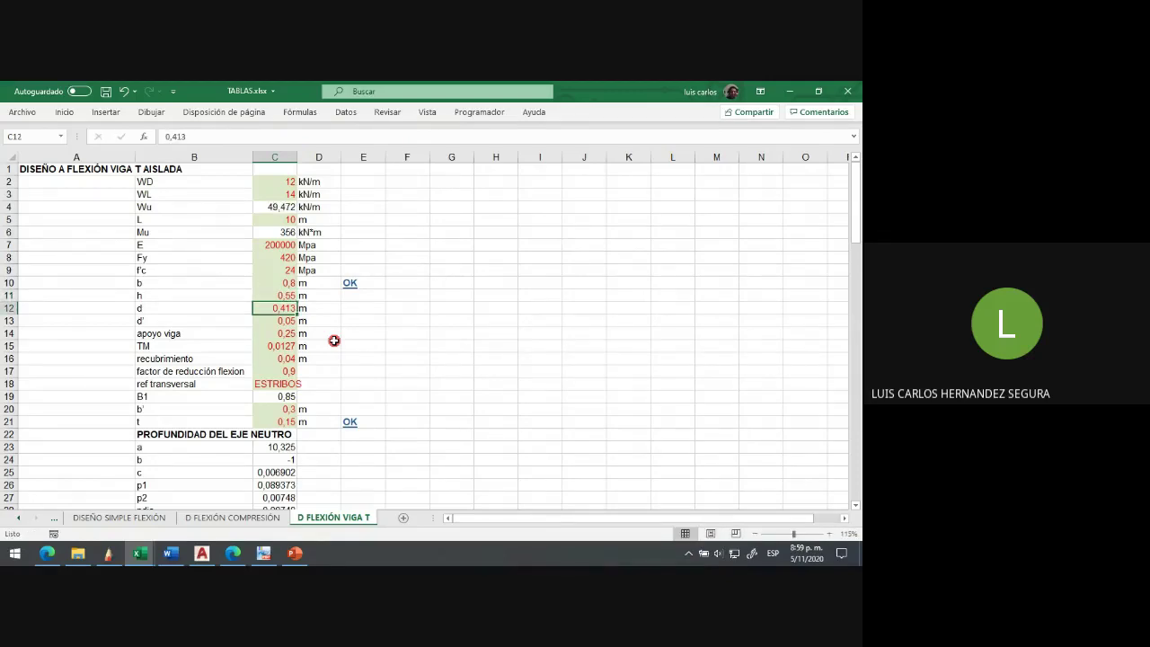
text(,5)
key(Return)
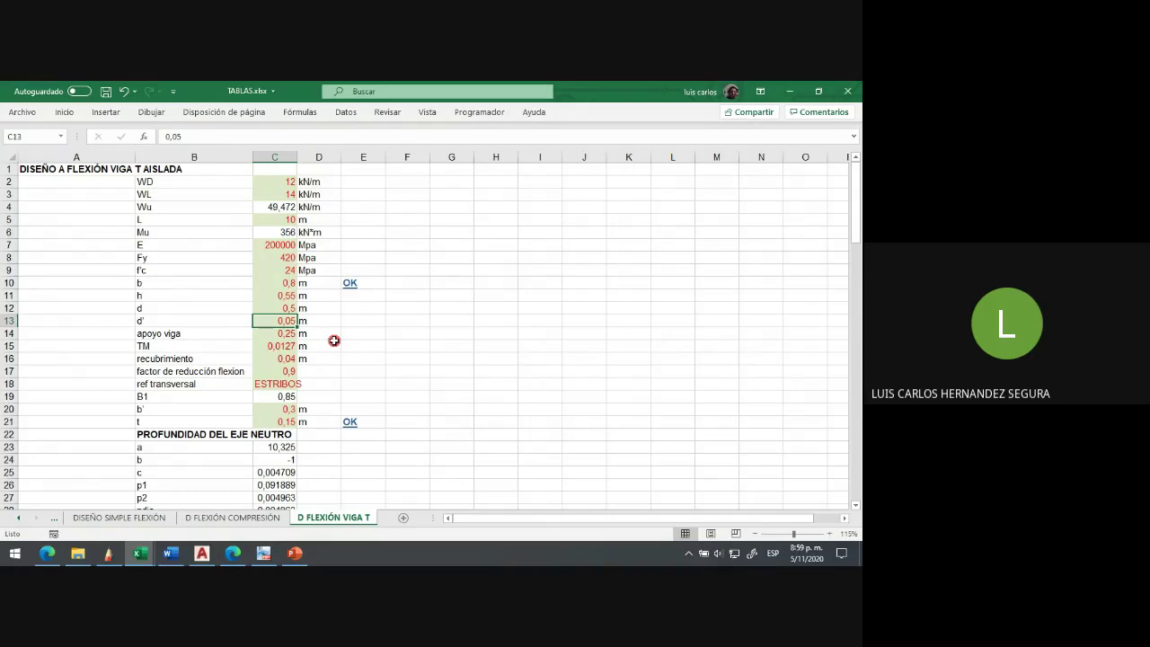
Step: Clear the d' value in C13 and set the web width b' in C20 to 0,25 m
key(Delete)
click(286, 410)
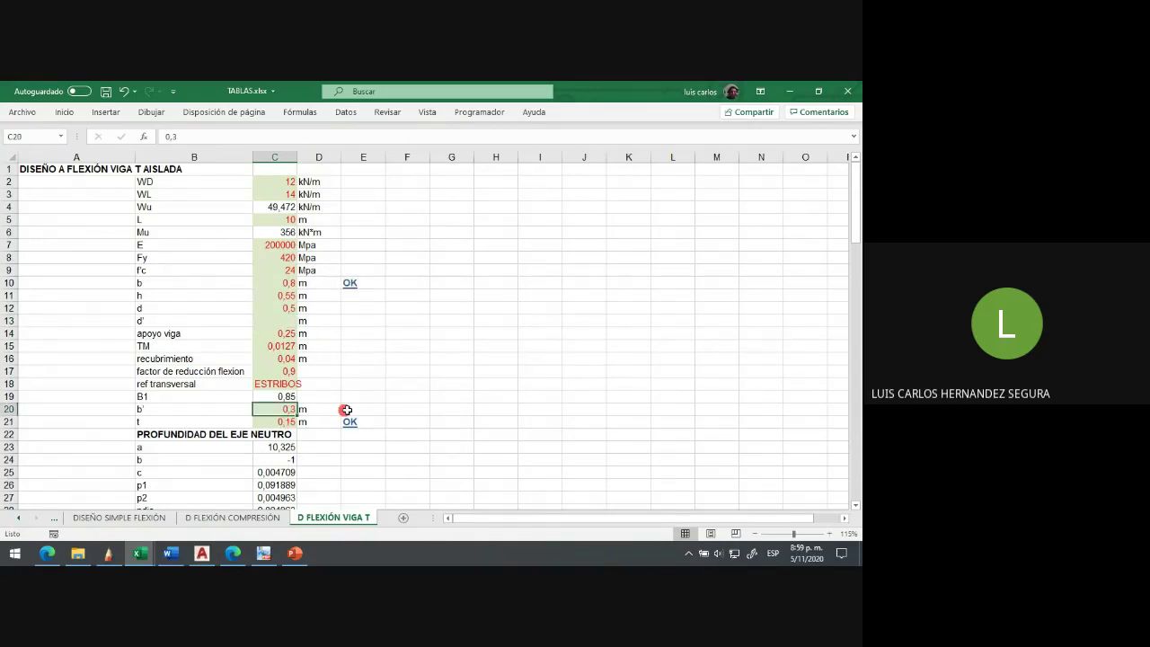
text(,25)
key(Return)
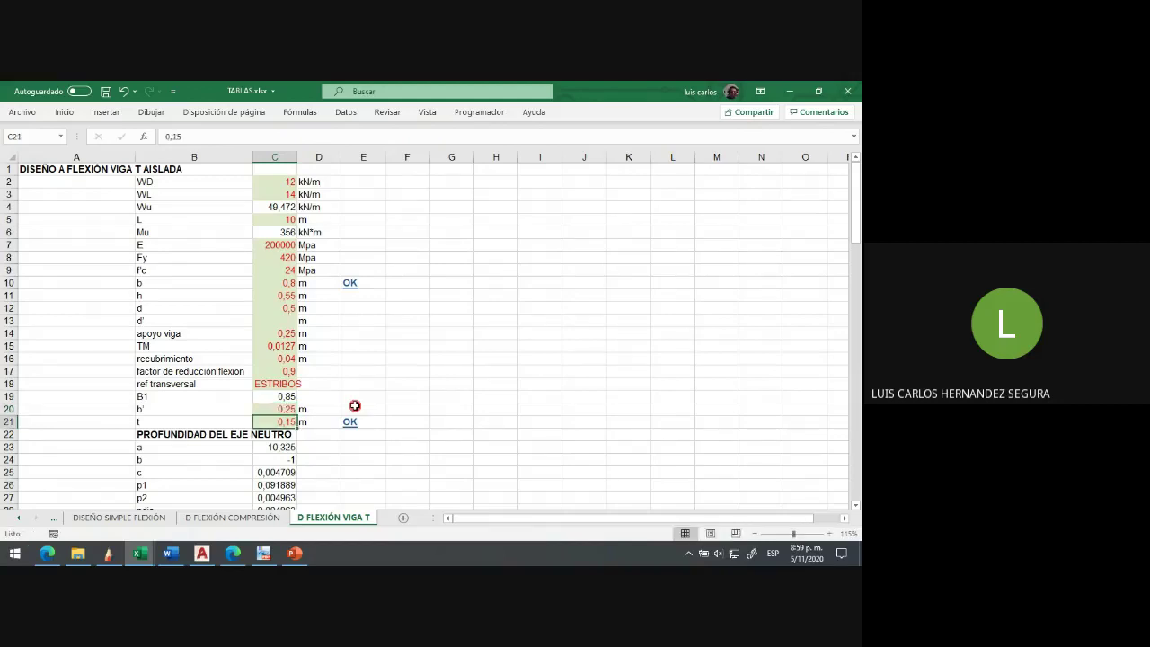
Step: Inspect the dimension check formulas for t in E21 and b in E10, leaving both without edits
double_click(354, 421)
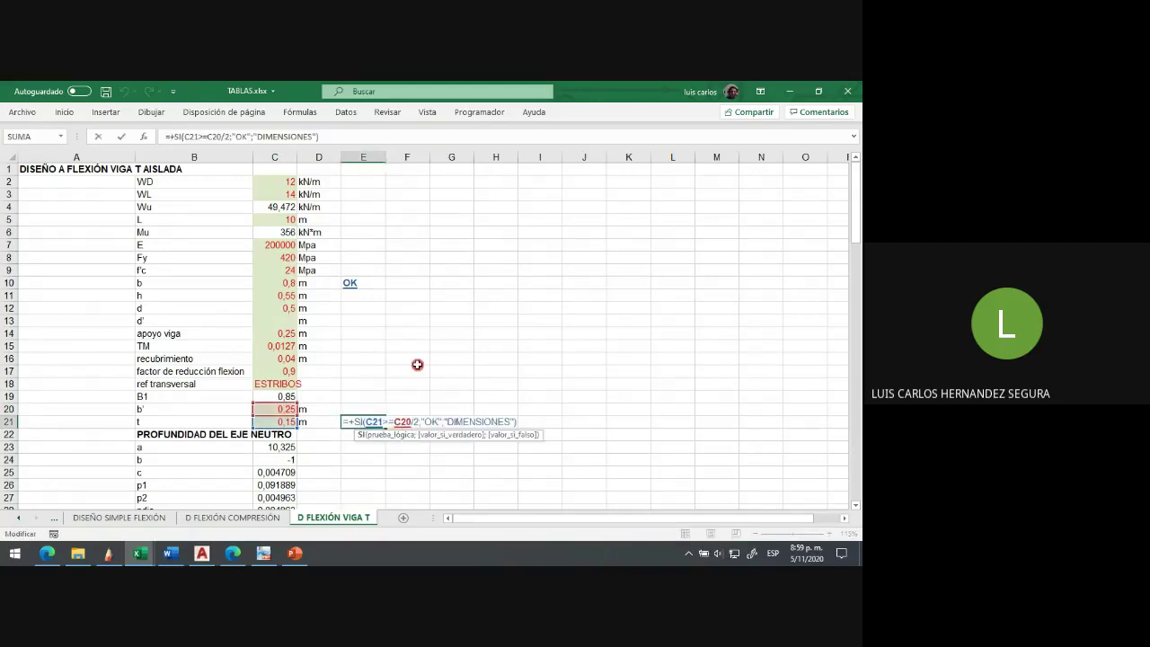
key(Escape)
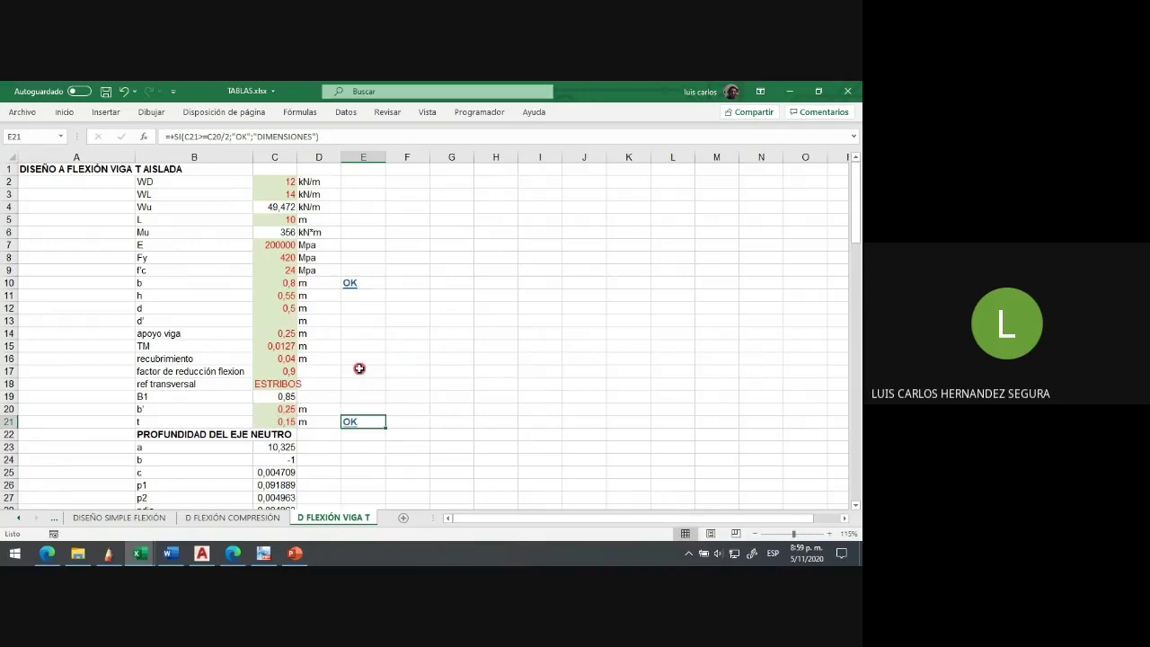
double_click(355, 285)
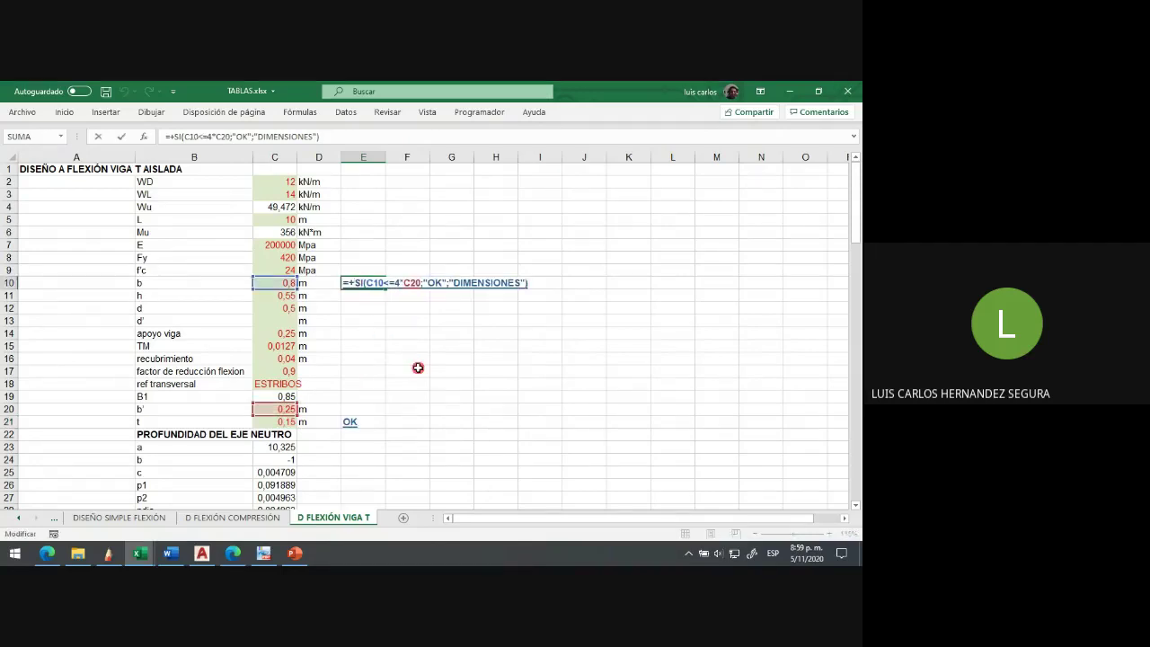
key(Escape)
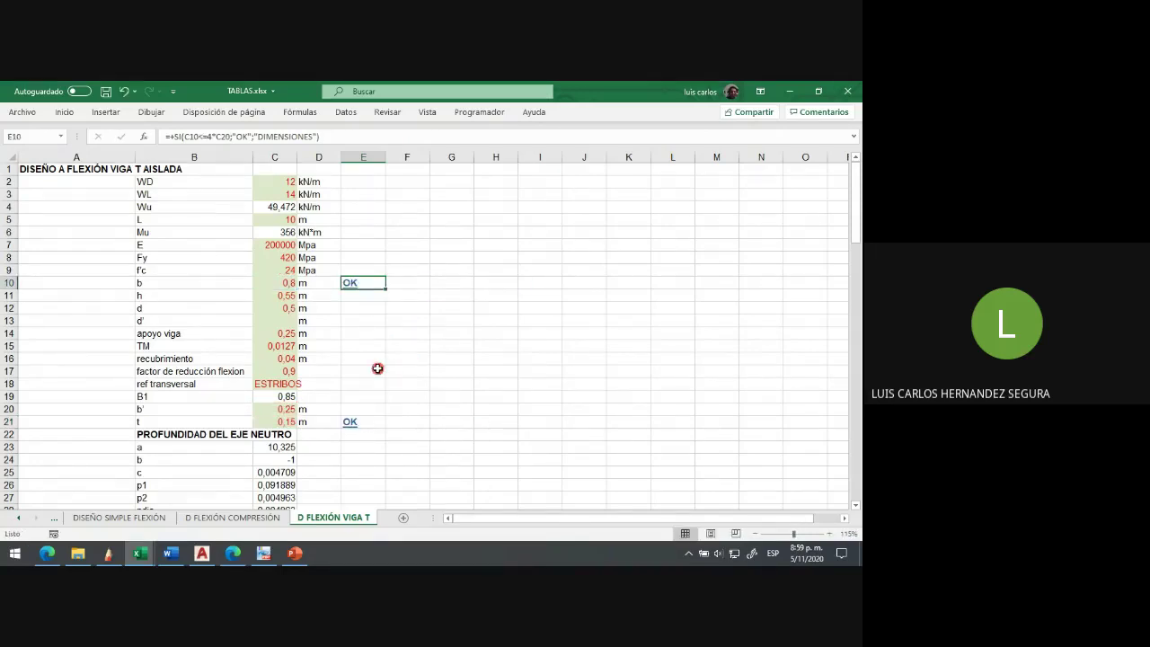
Step: Review the reinforcement ratios in C26 to C32 and inspect which of them the p_final formula in C33 uses
scroll(378, 369, down, 5)
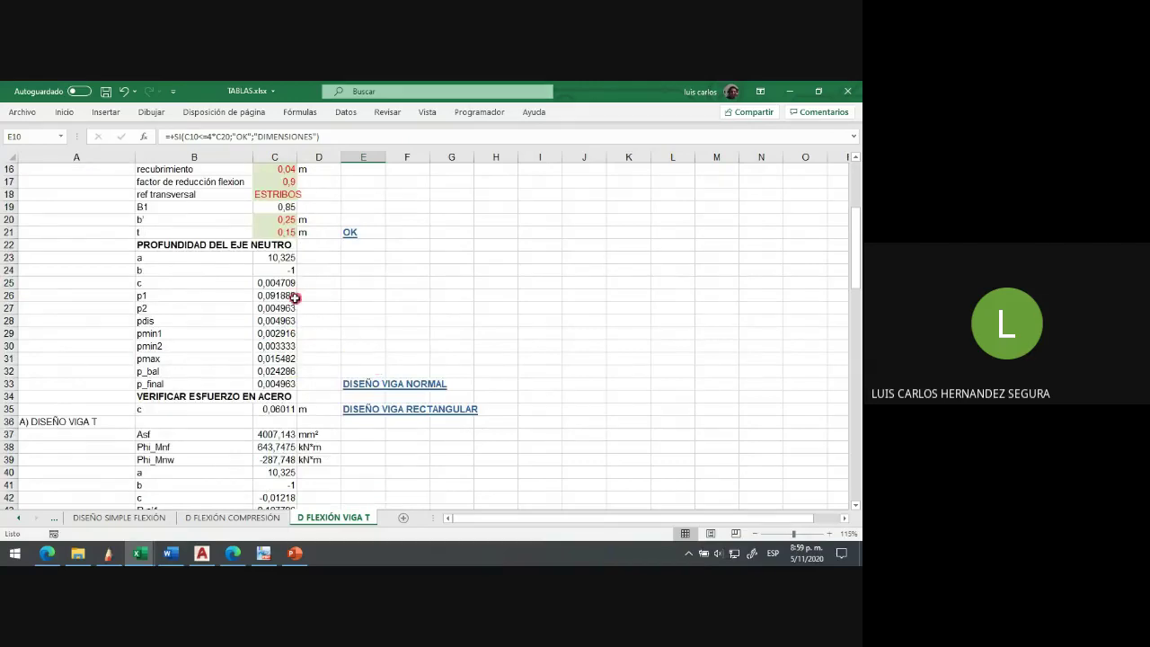
drag(295, 298, 291, 308)
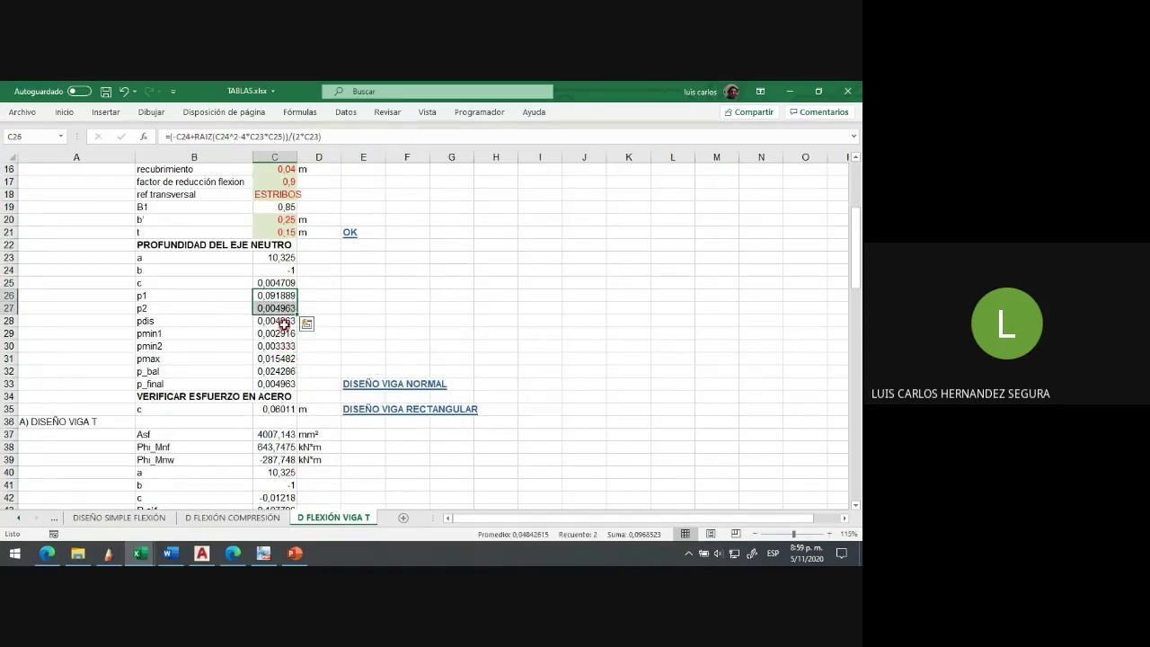
click(284, 322)
click(286, 348)
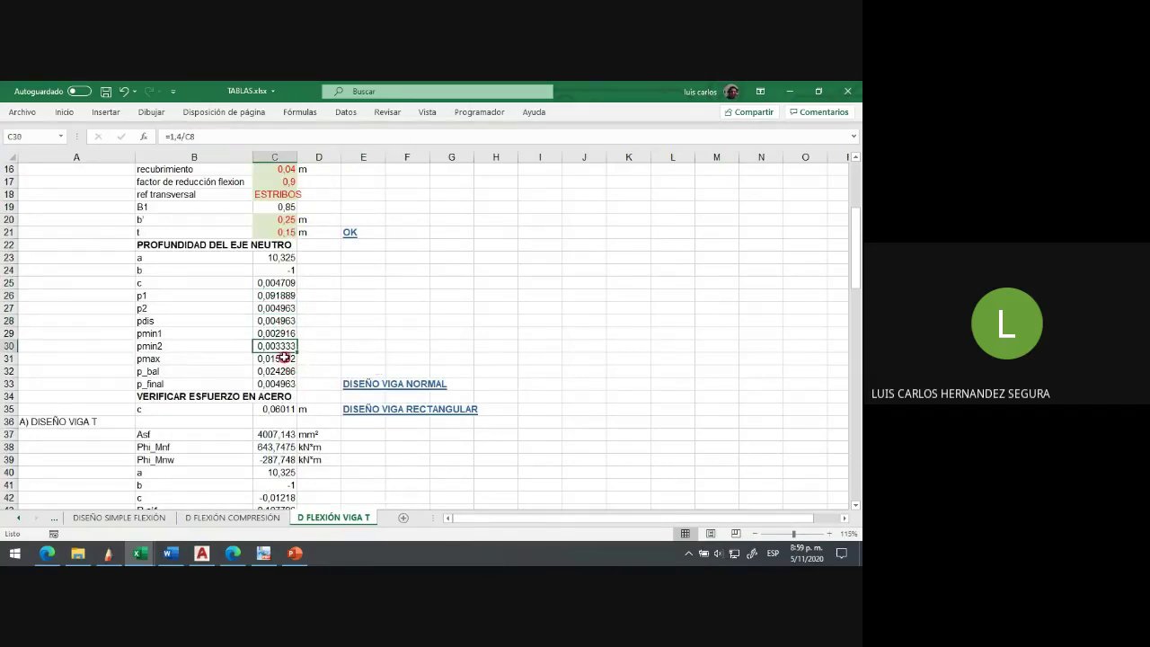
click(284, 359)
click(286, 371)
click(293, 385)
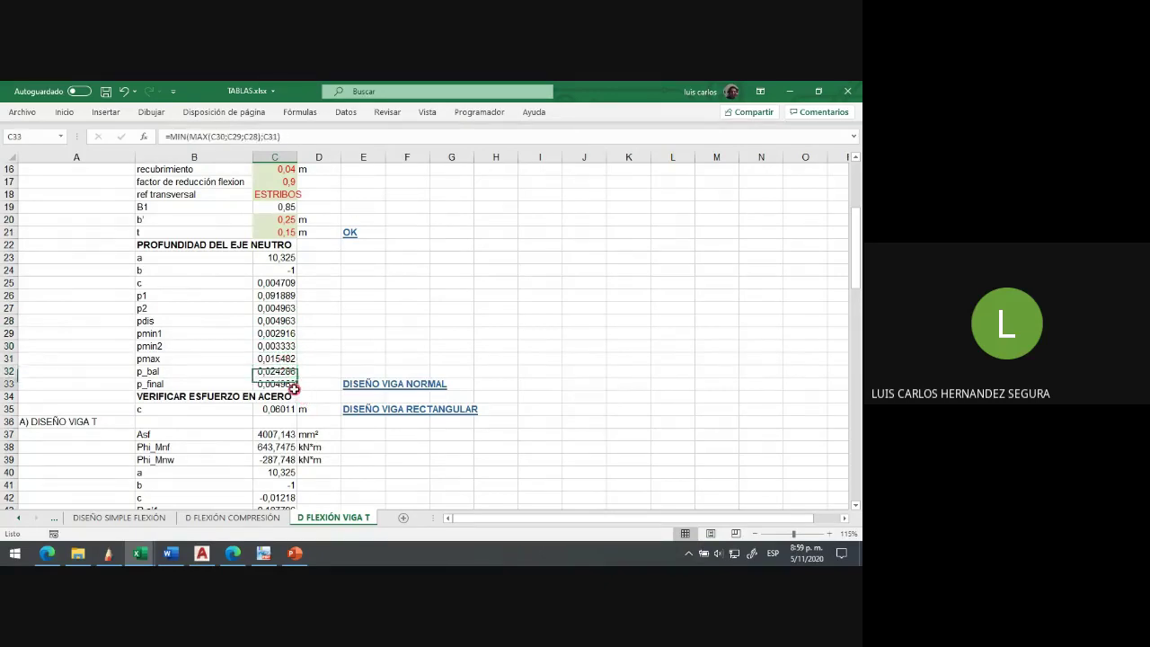
double_click(294, 387)
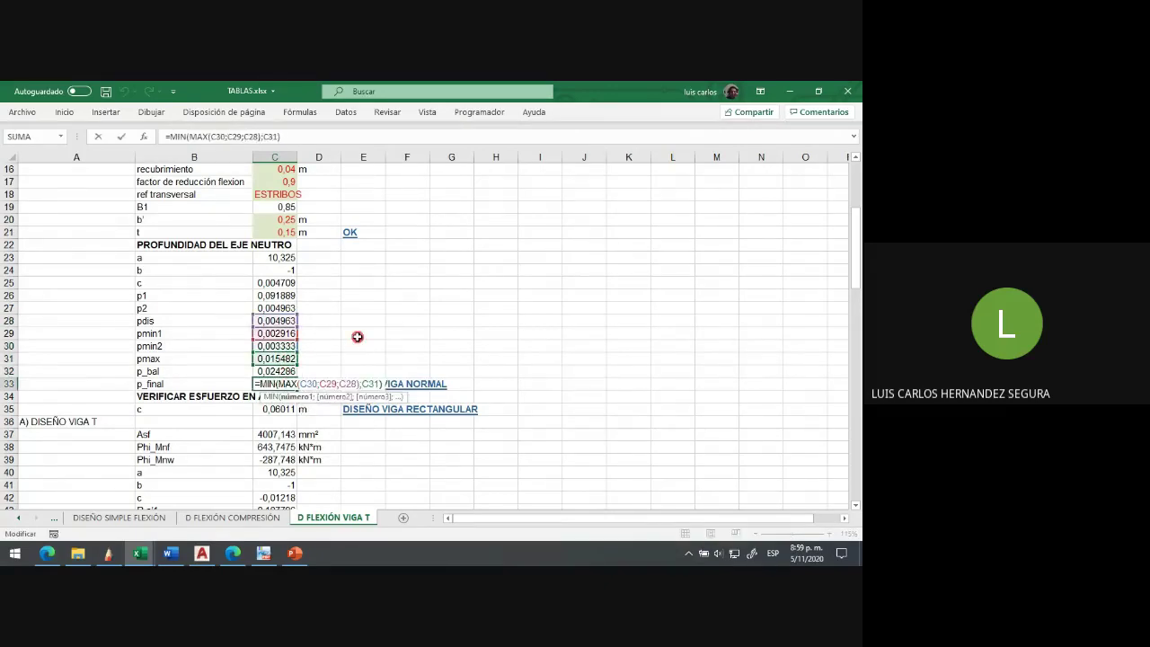
key(Escape)
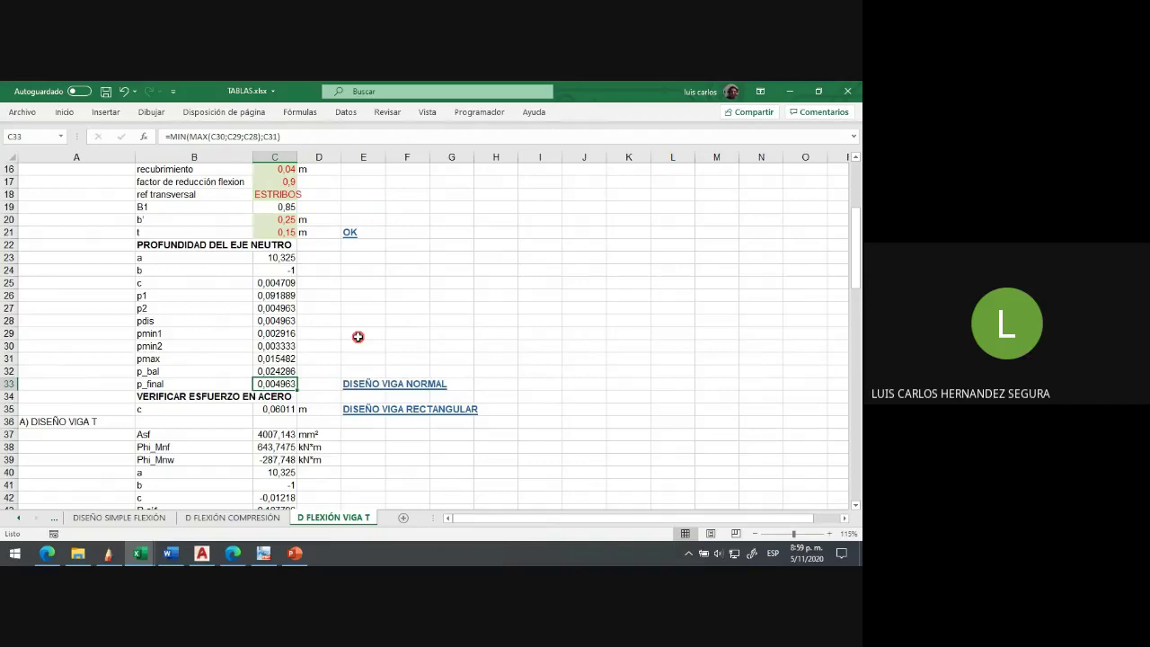
Step: Review the design checks in E33 and E35, the neutral axis depth in C35 and the steel area As in C47
click(360, 385)
scroll(415, 360, down, 1)
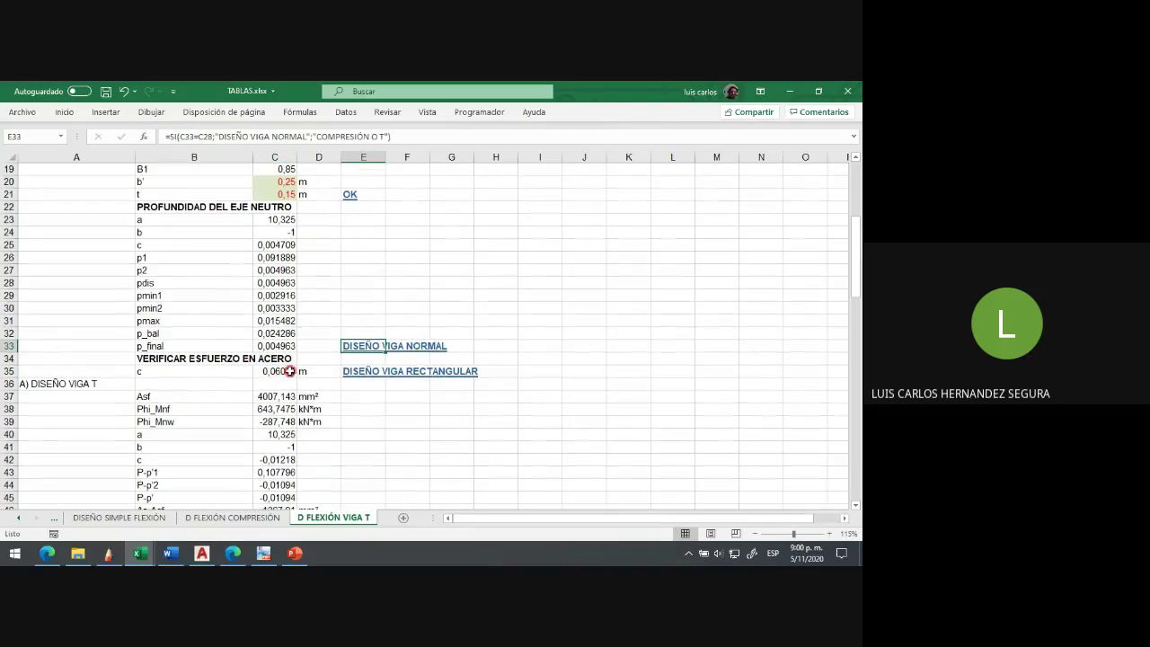
click(288, 371)
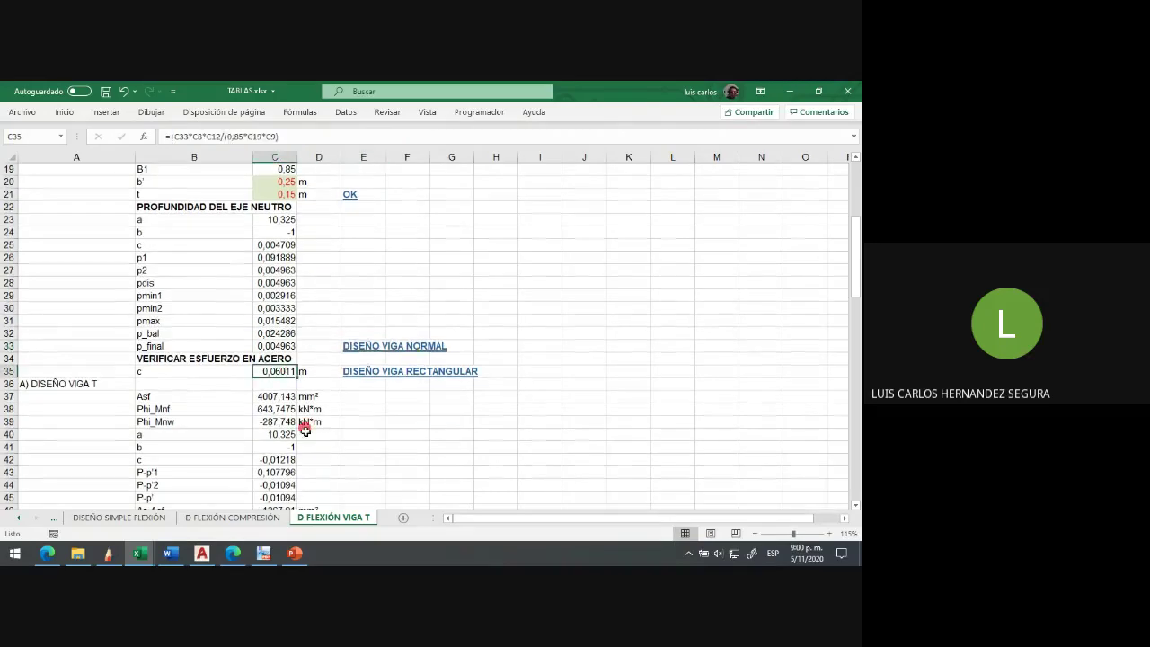
click(363, 371)
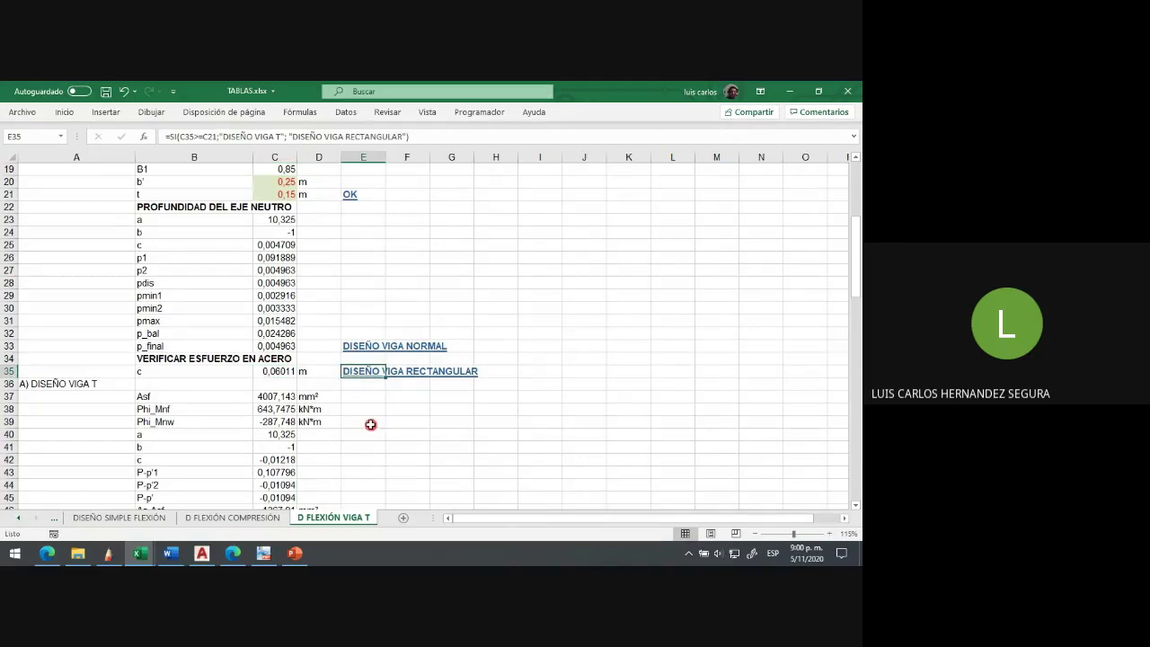
scroll(370, 424, down, 2)
scroll(318, 357, down, 3)
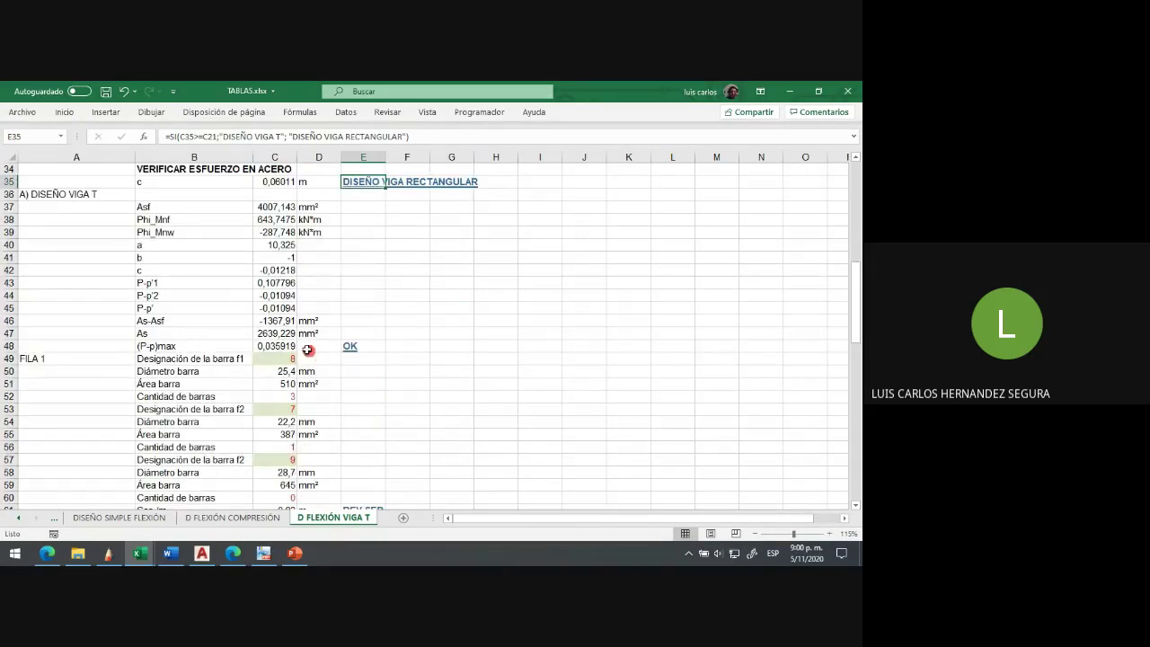
click(286, 334)
scroll(383, 387, up, 2)
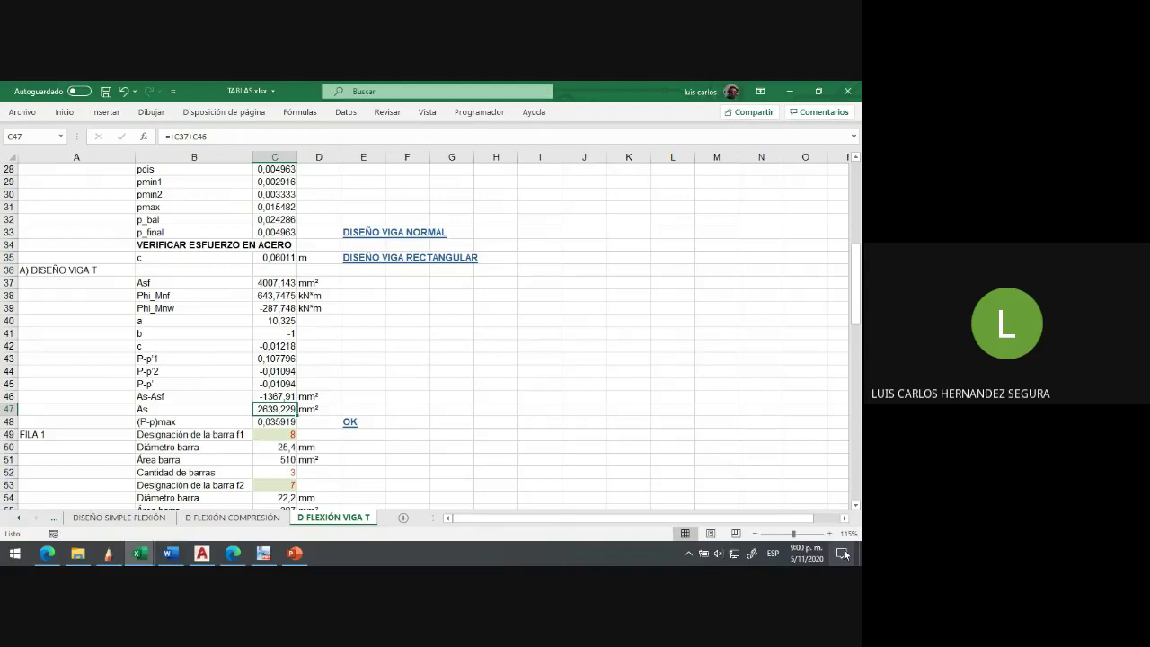
click(844, 554)
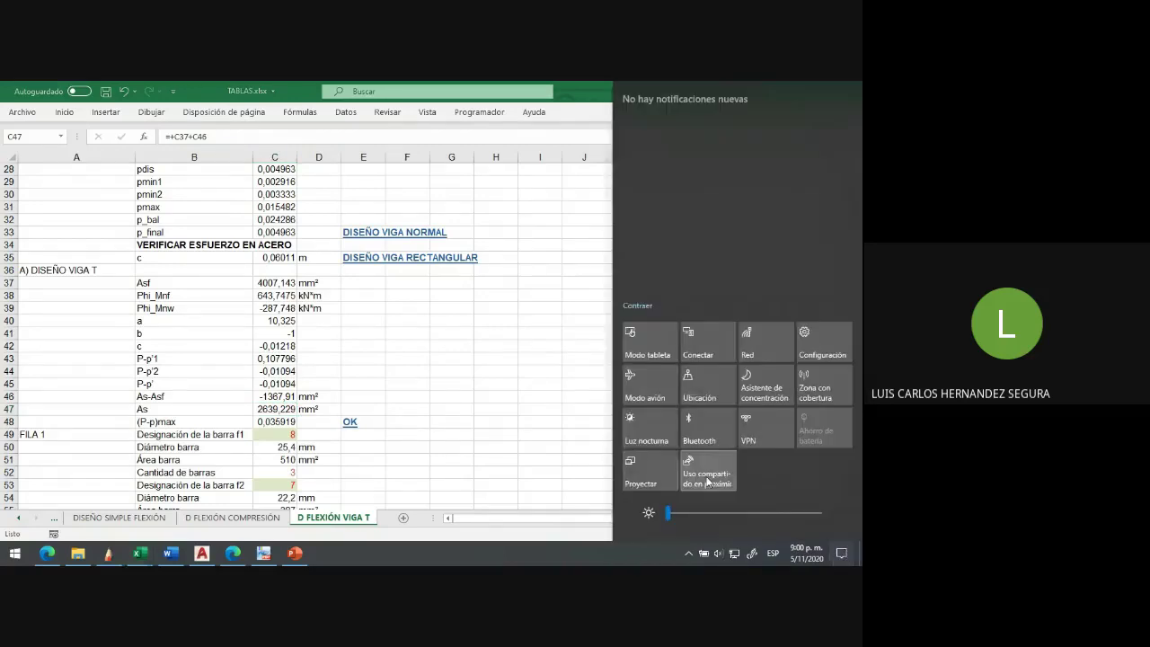
click(514, 429)
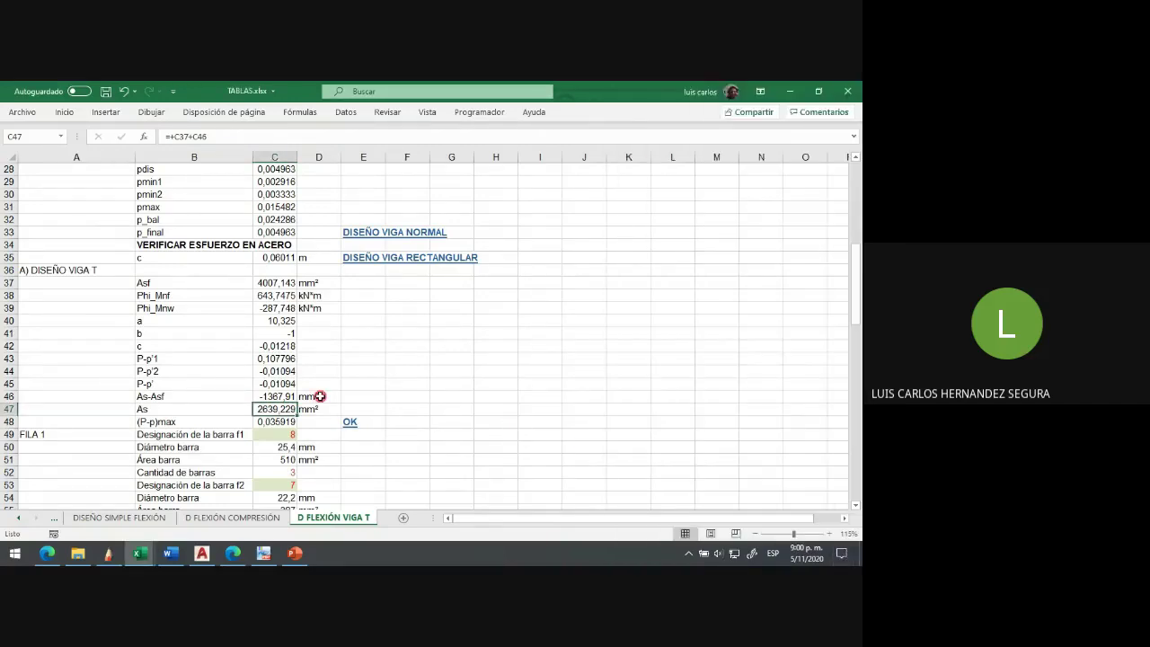
scroll(320, 396, down, 3)
scroll(320, 397, up, 3)
Step: Examine the T-beam design block starting at row 36 and the bar and stirrup rows below it
click(8, 270)
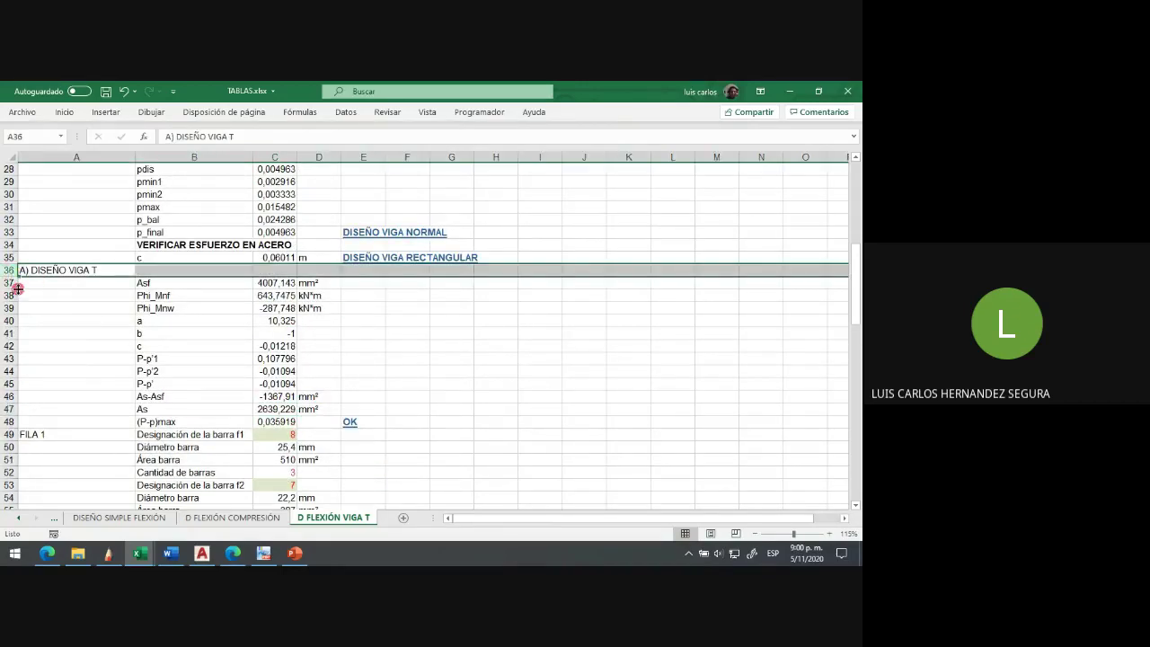
scroll(21, 297, down, 13)
scroll(26, 303, down, 13)
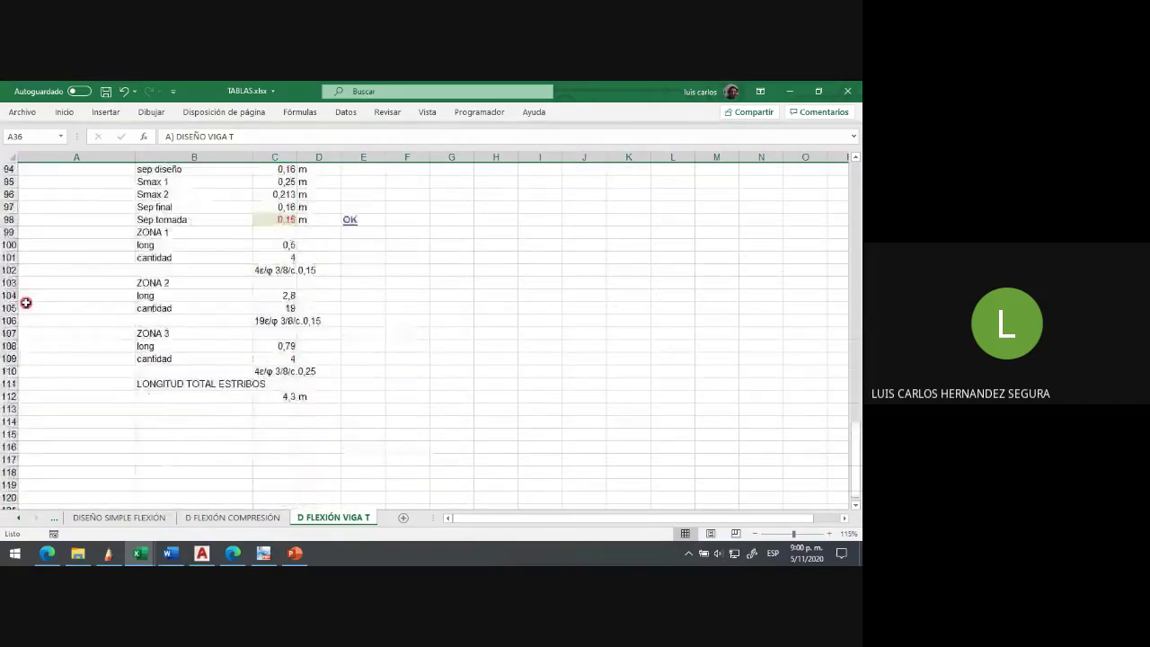
scroll(26, 303, up, 6)
scroll(26, 303, up, 20)
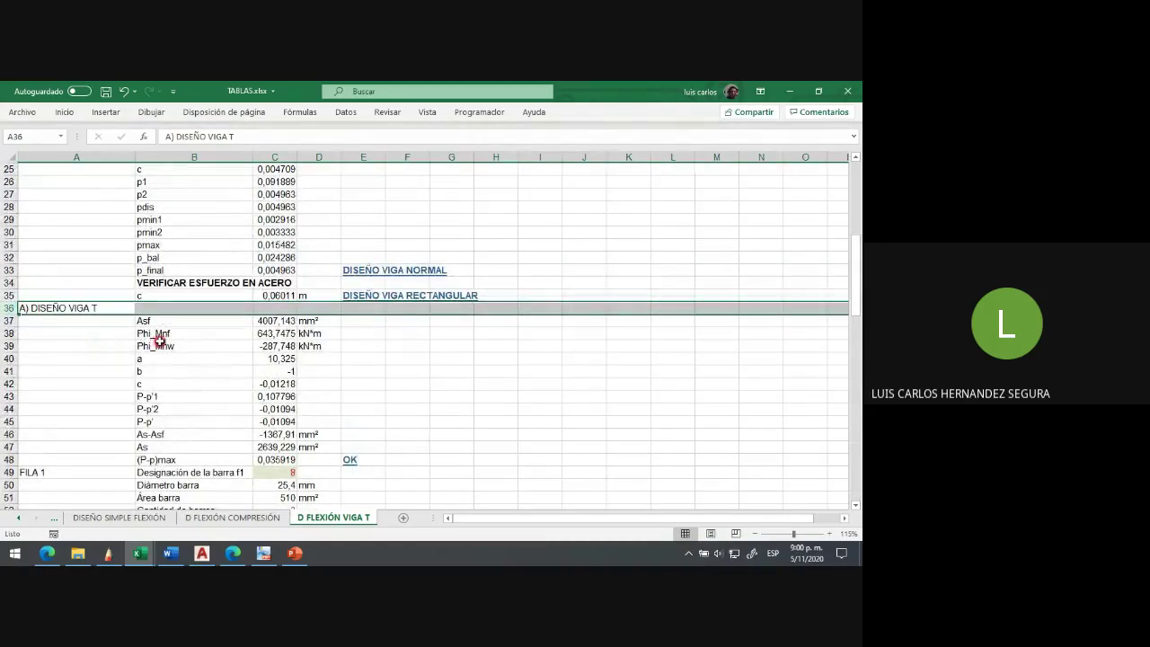
scroll(161, 342, down, 4)
scroll(161, 342, up, 9)
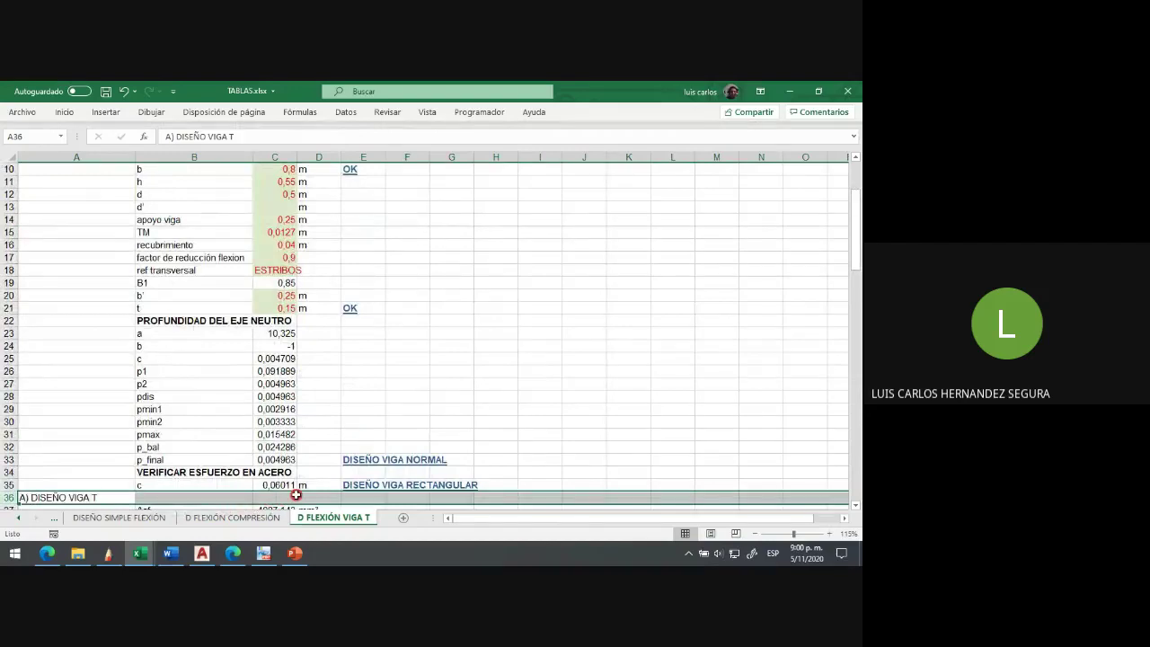
Step: Inspect the E35 formula that decides between T-beam and rectangular design, and review the beam inputs it relies on
click(351, 486)
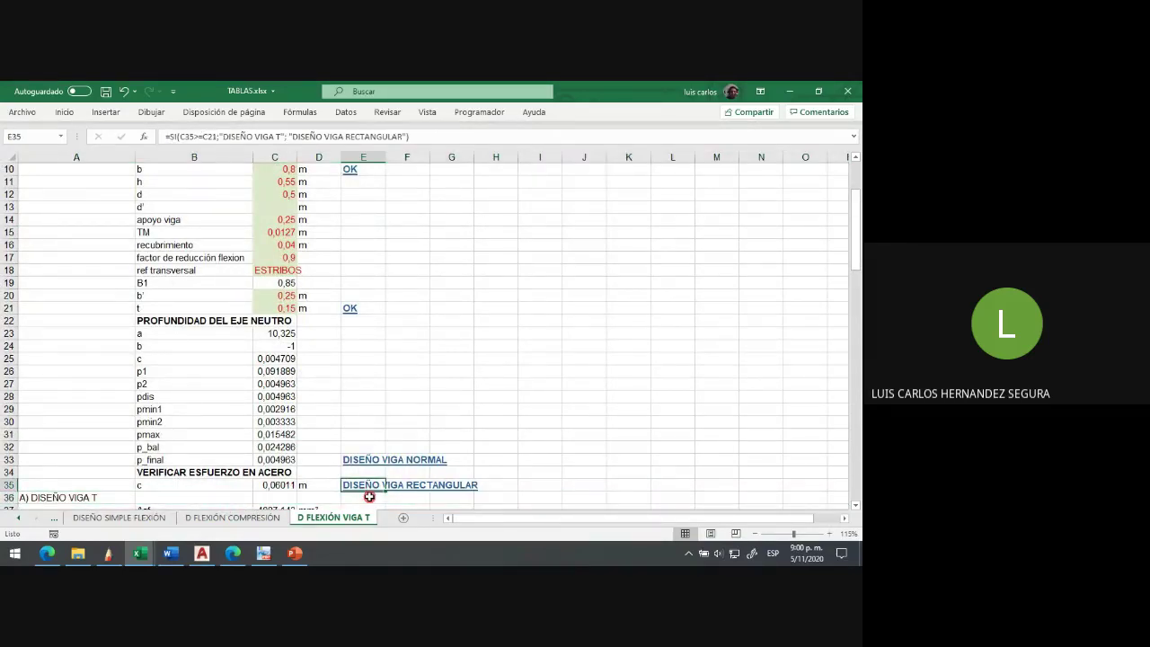
scroll(372, 497, up, 3)
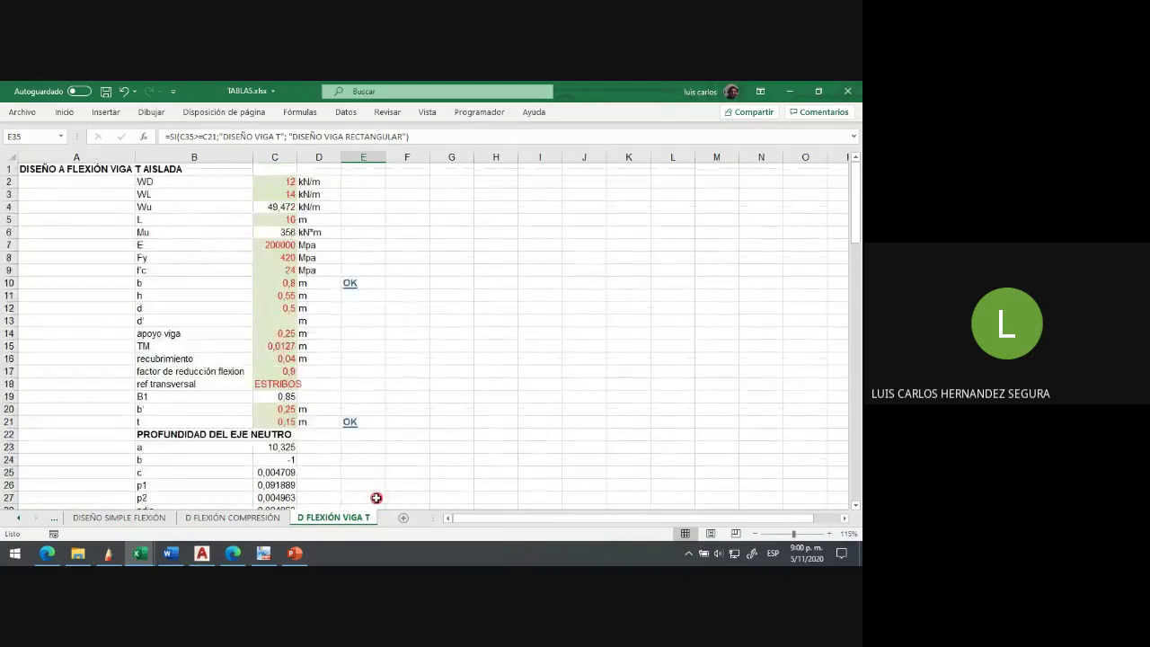
scroll(372, 497, down, 3)
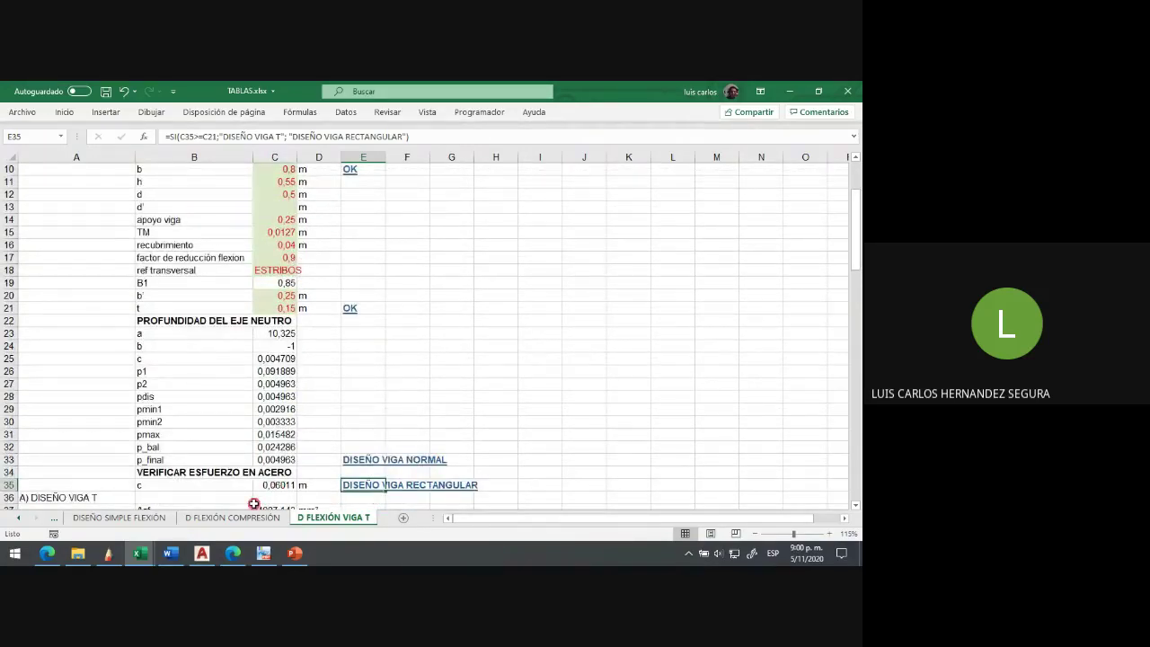
Step: Switch to SketchBook and draw a straight black horizontal line across the page below the "Recalculo d" note
click(119, 518)
click(108, 553)
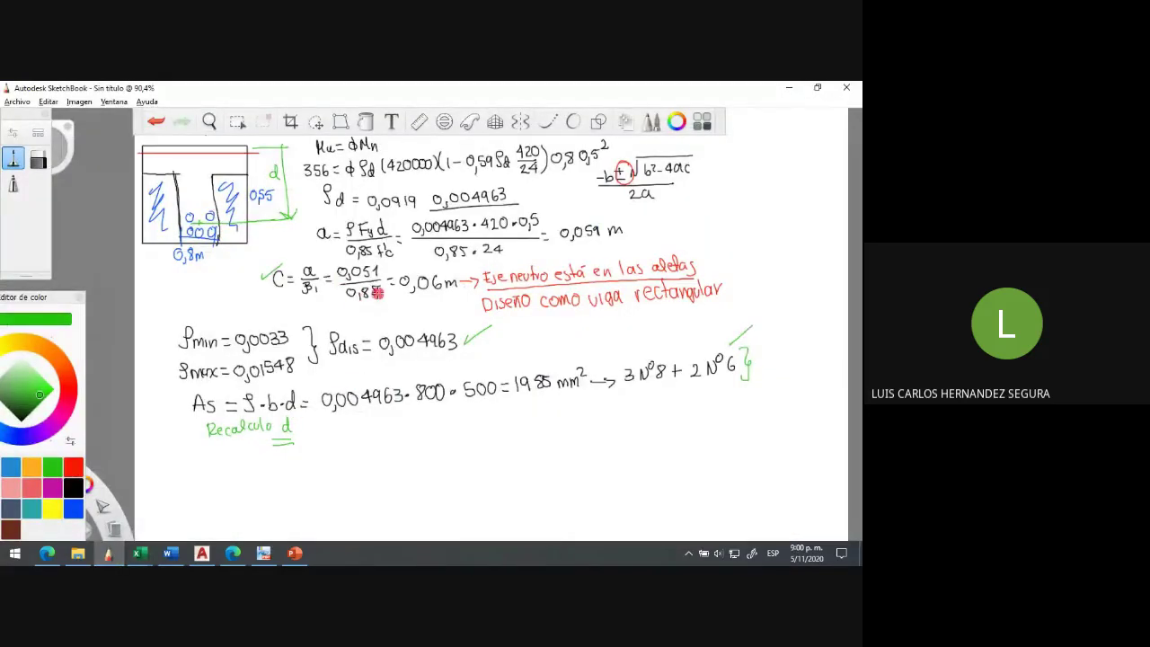
scroll(376, 297, down, 5)
scroll(374, 308, up, 4)
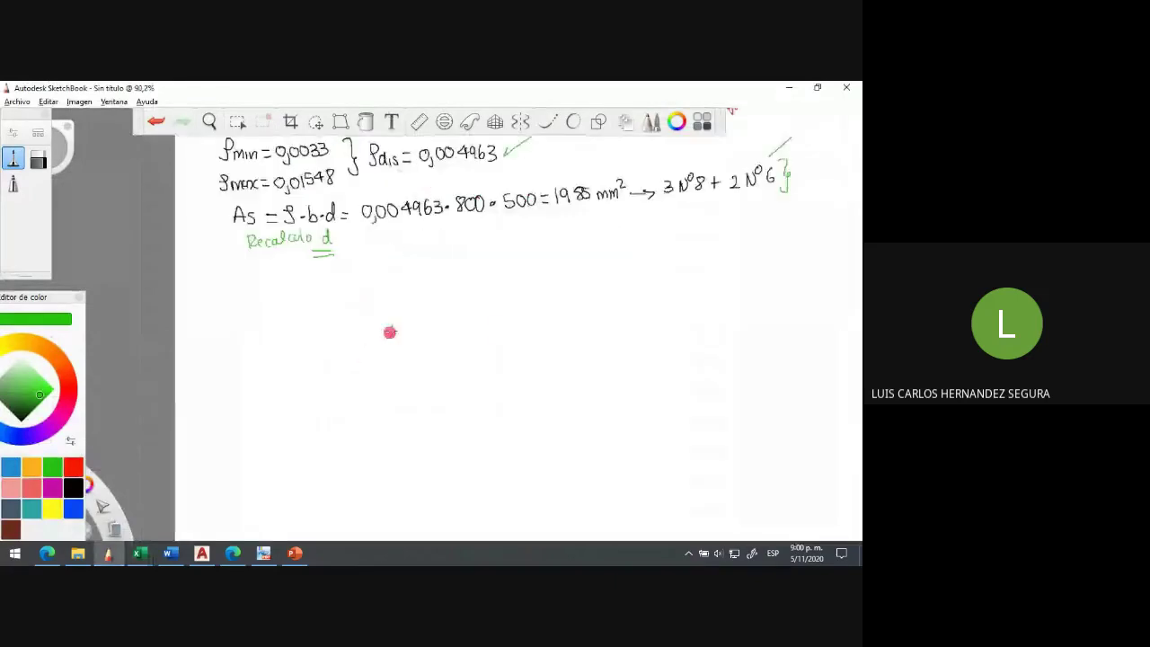
scroll(653, 314, up, 2)
scroll(457, 318, down, 2)
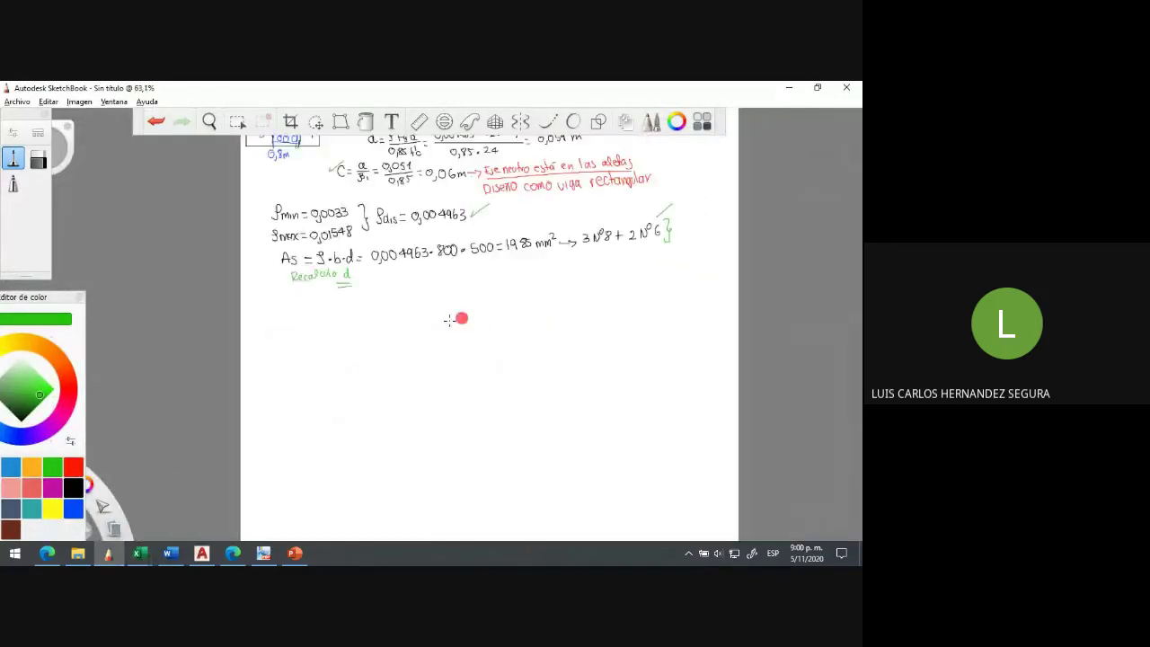
scroll(383, 291, up, 2)
scroll(731, 257, down, 2)
scroll(747, 267, up, 2)
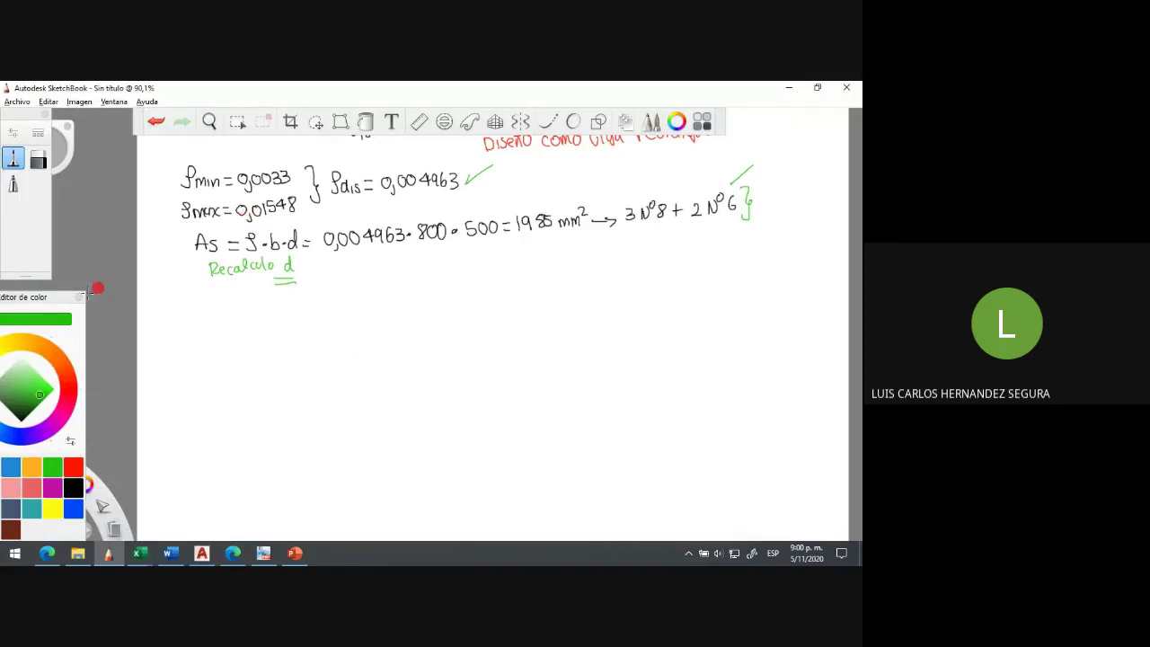
click(73, 487)
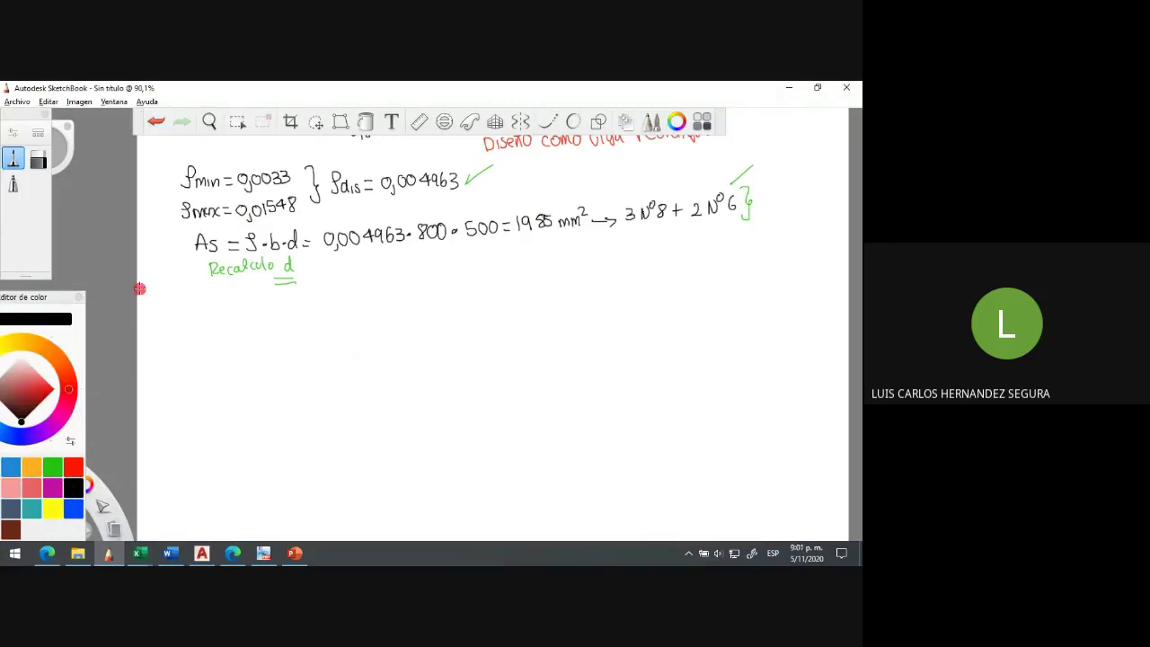
key(shift)
mouse_move(137, 290)
mouse_down()
mouse_move(836, 279)
mouse_move(842, 291)
mouse_up()
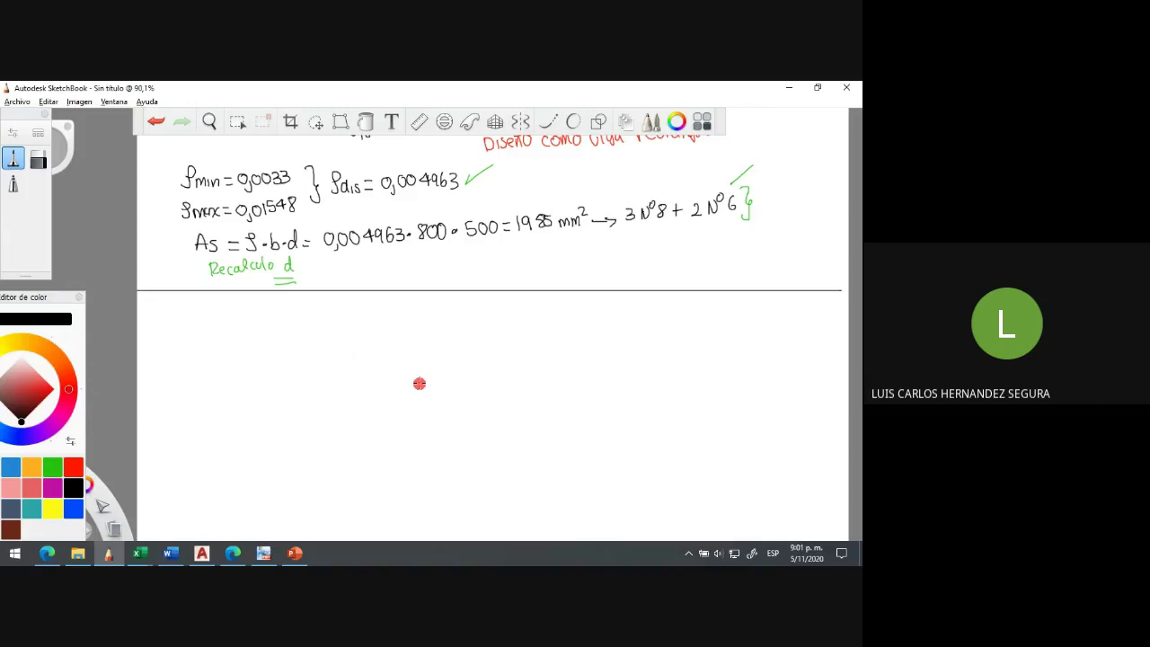
Step: Handwrite "f'c = 21 MPa" in black below the dividing line and review the beam calculations above it
mouse_move(185, 312)
mouse_down()
mouse_move(195, 301)
mouse_move(203, 313)
mouse_move(268, 318)
mouse_up()
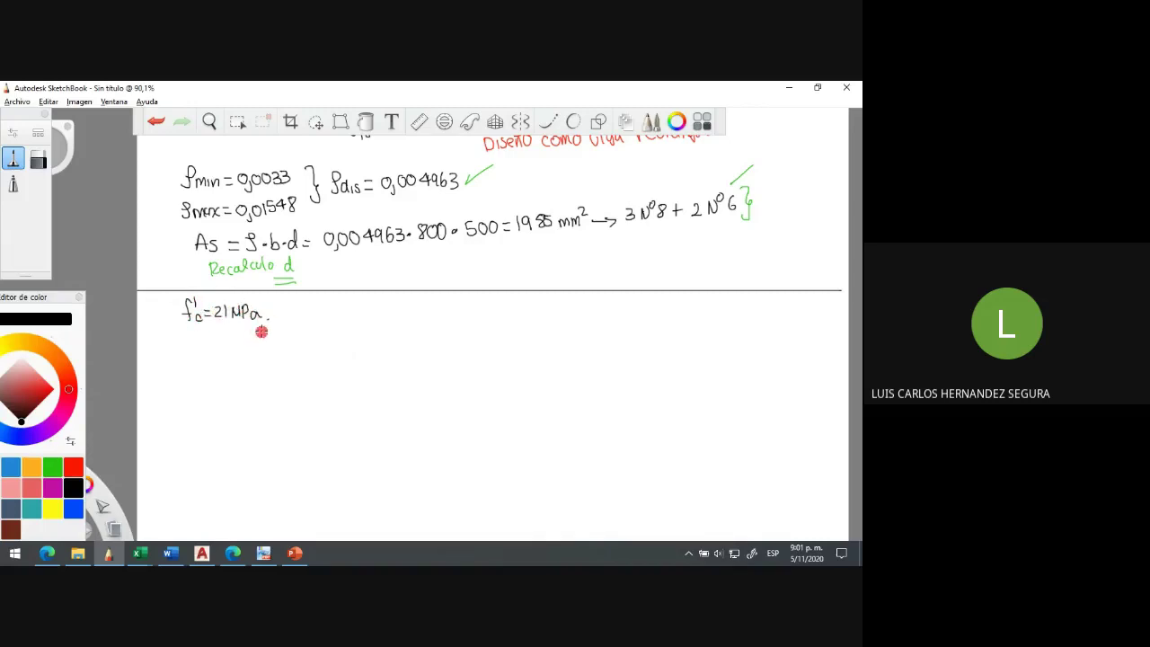
click(209, 122)
drag(264, 213, 352, 282)
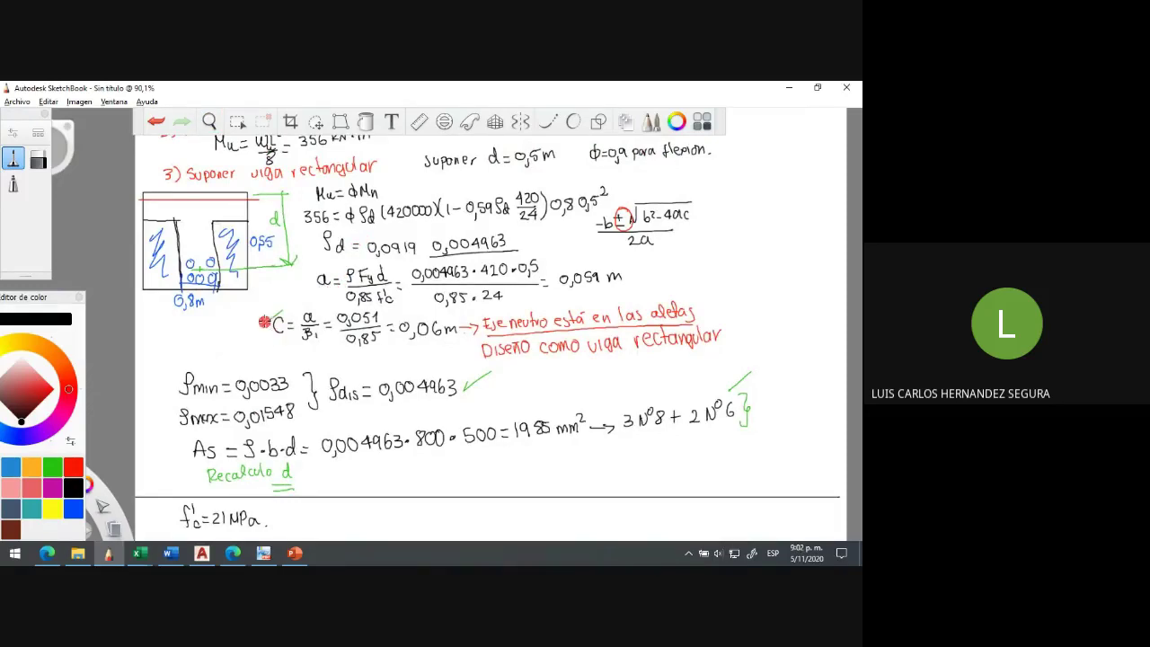
click(209, 121)
mouse_move(353, 260)
mouse_down()
mouse_move(386, 306)
mouse_move(390, 155)
mouse_move(405, 193)
mouse_up()
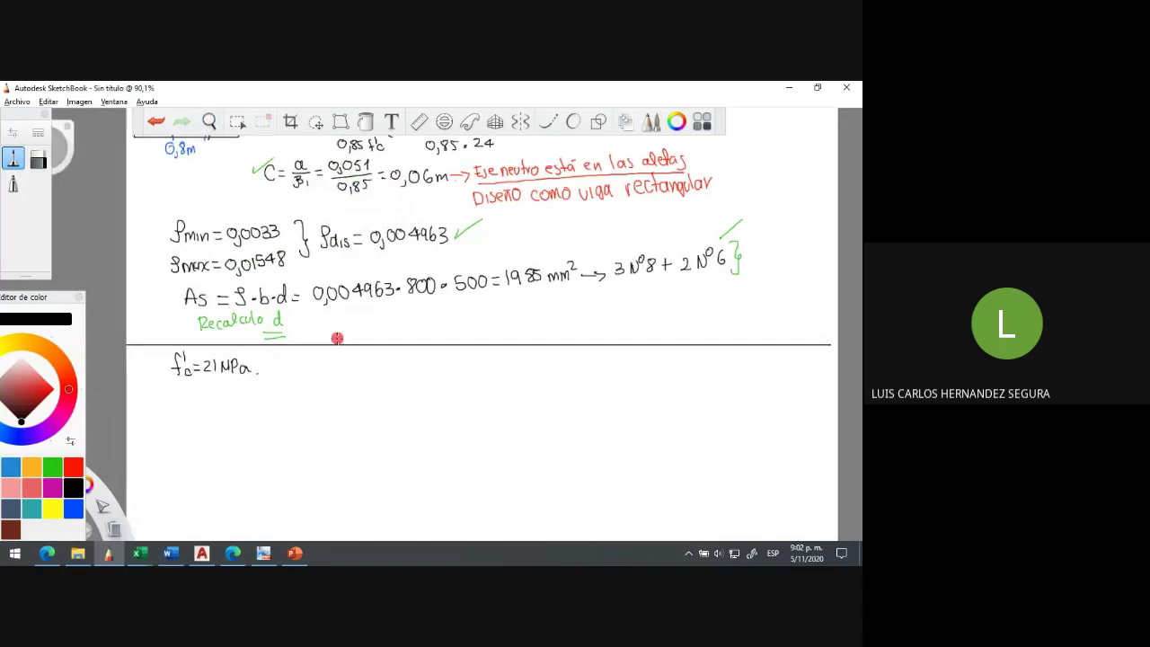
Step: Switch to the TABLAS.xlsx workbook in Excel and show the input data of the D FLEXIÓN VIGA T sheet
mouse_move(140, 553)
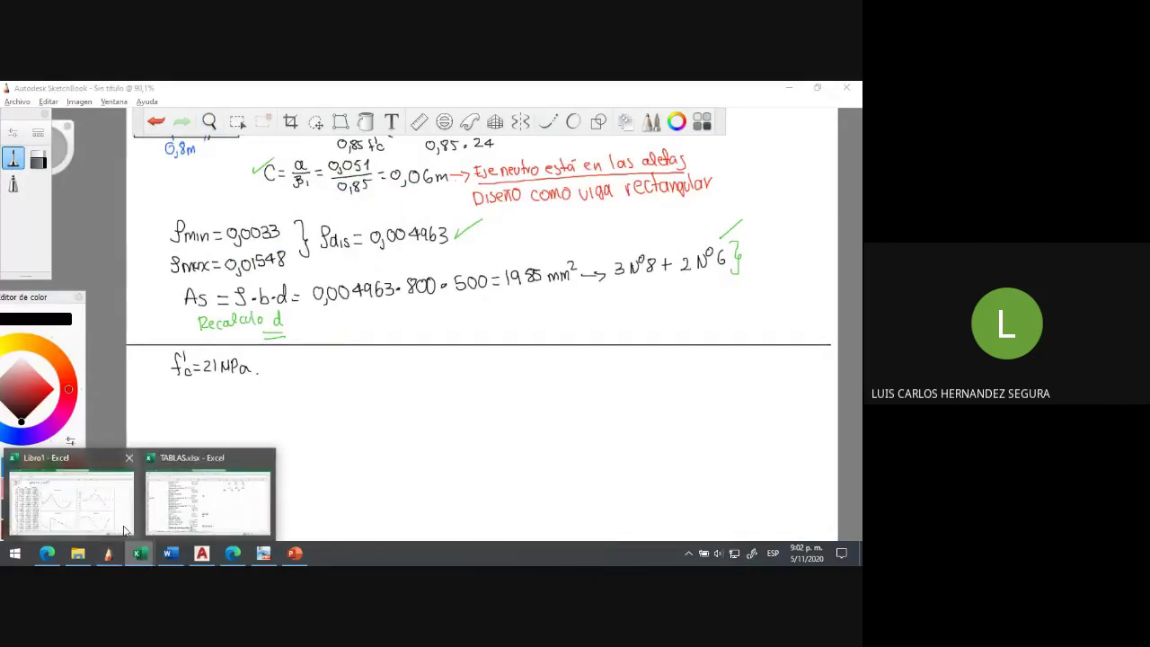
click(199, 521)
click(334, 519)
scroll(333, 382, up, 3)
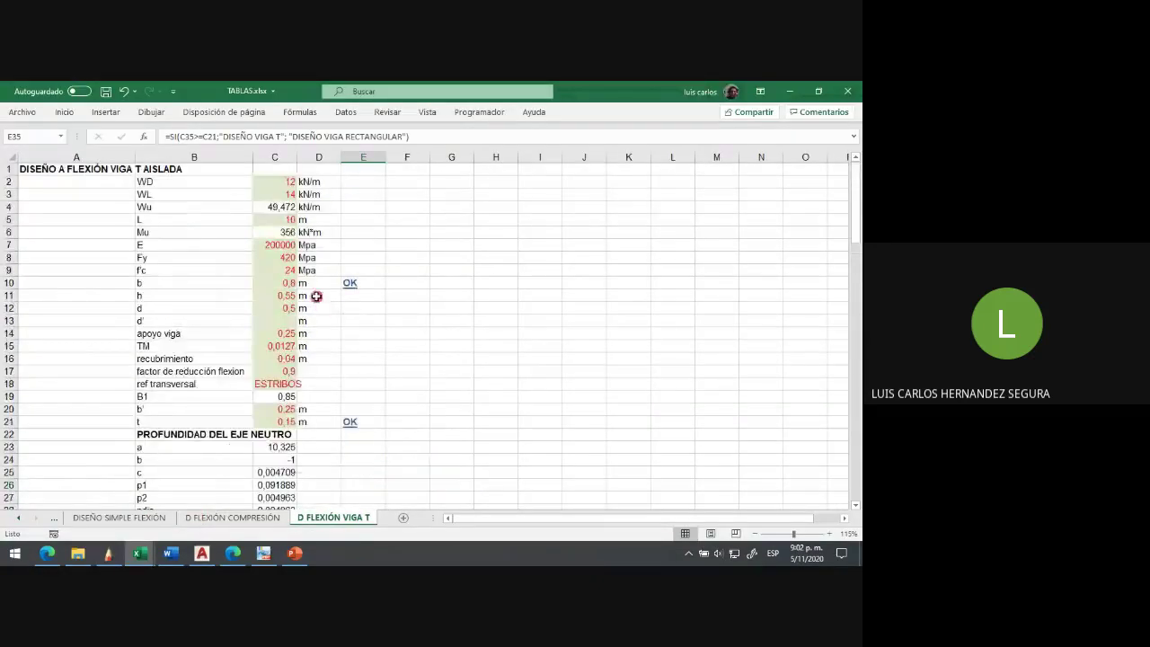
Step: Set the concrete strength f'c in C9 to 21 MPa and review the recalculated reinforcement ratios
click(286, 272)
text(21)
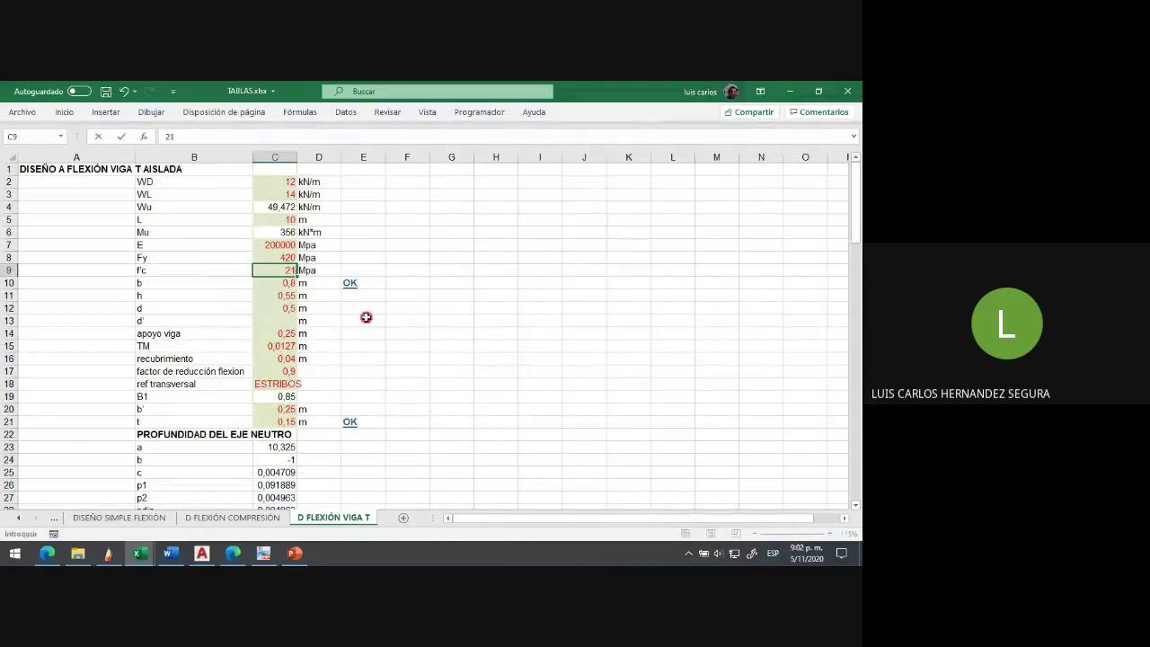
key(Return)
scroll(367, 317, down, 2)
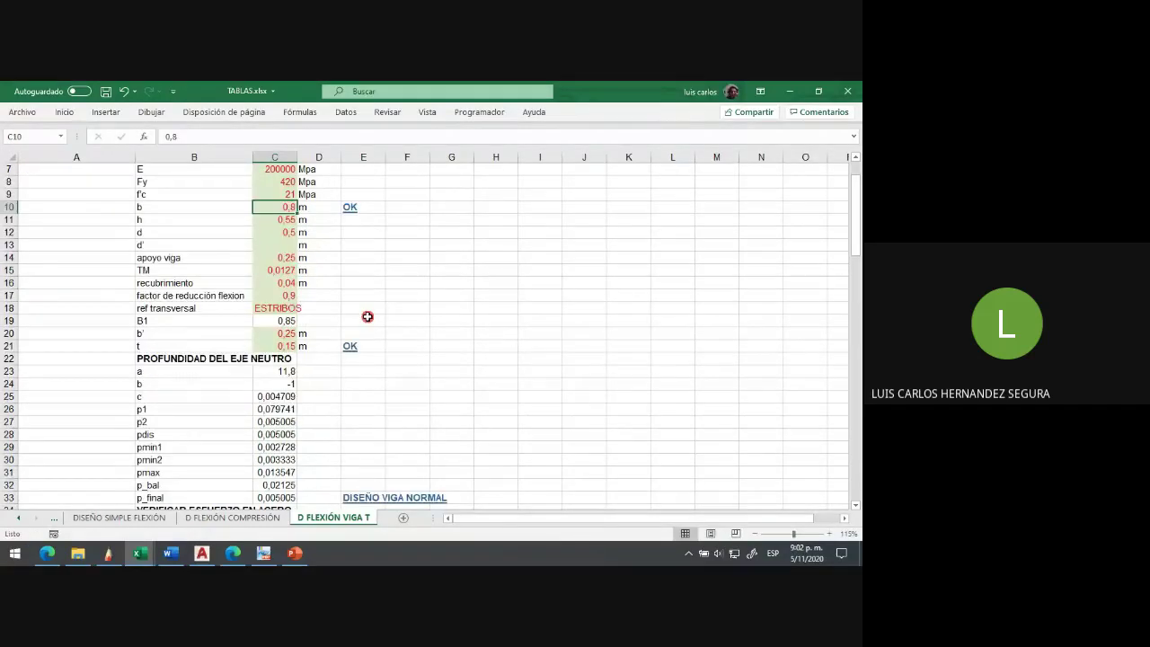
scroll(367, 317, down, 3)
scroll(367, 317, up, 4)
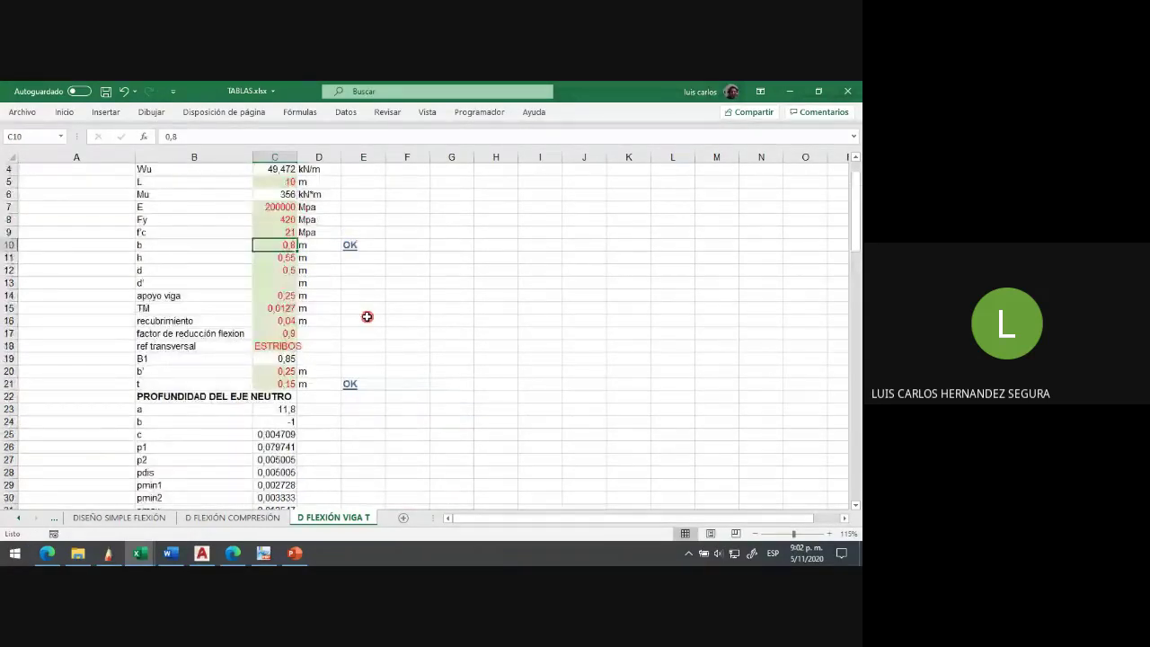
Step: Set the concrete strength f'c in C9 to 17 MPa and review the neutral axis depth and design checks
click(286, 231)
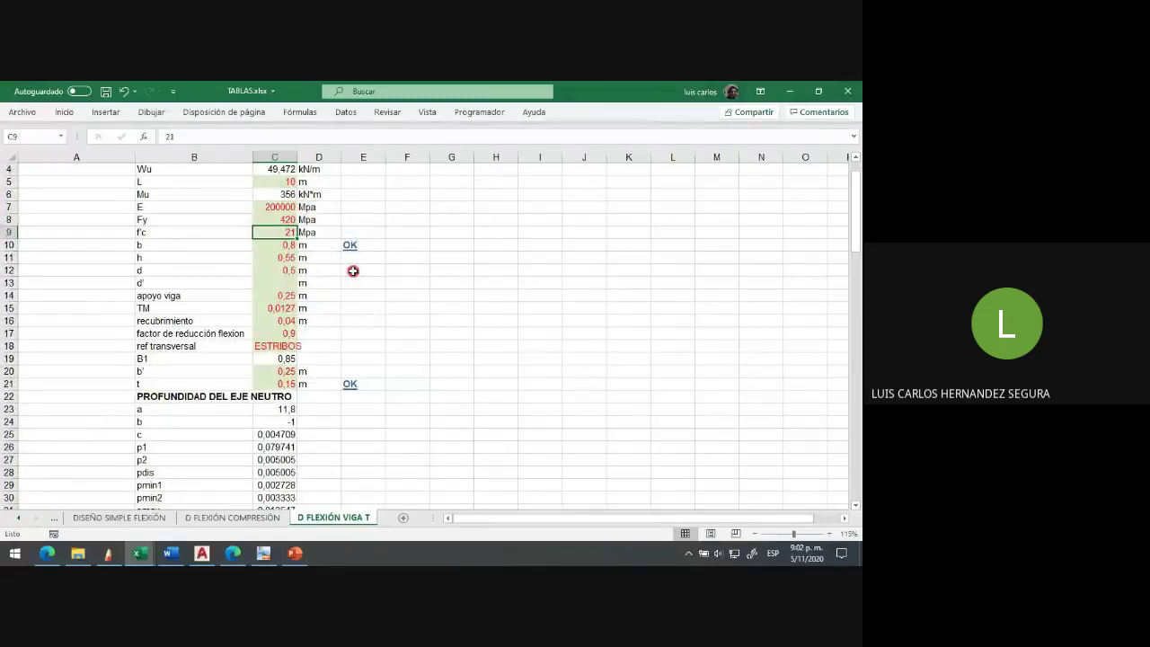
text(17)
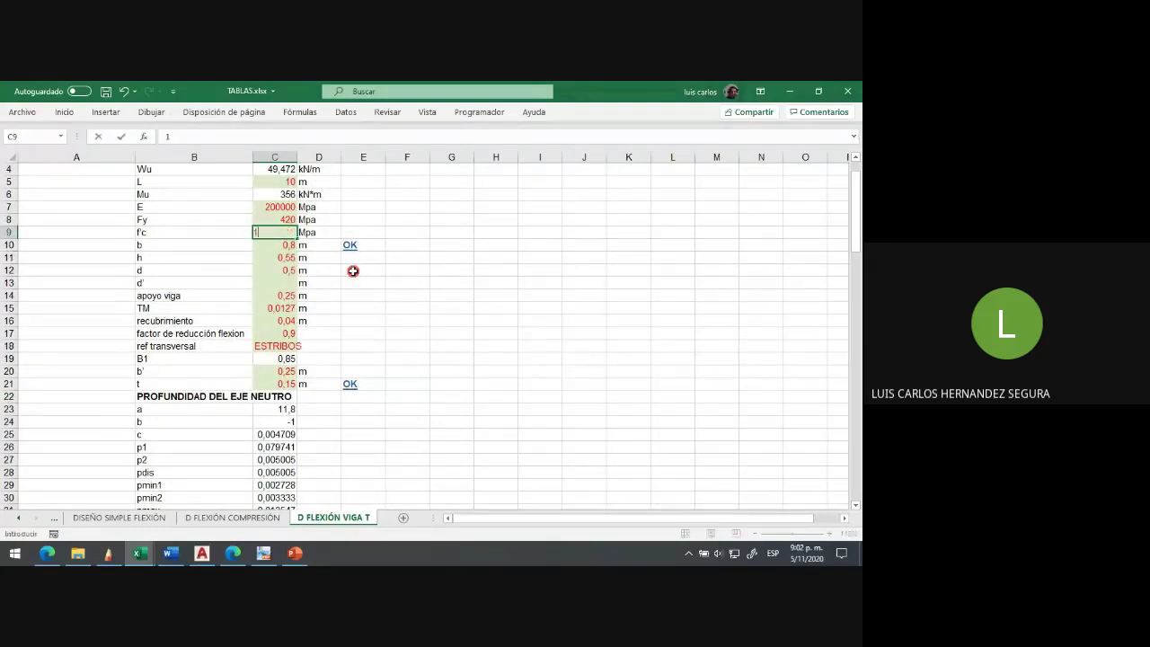
key(Return)
scroll(353, 270, down, 5)
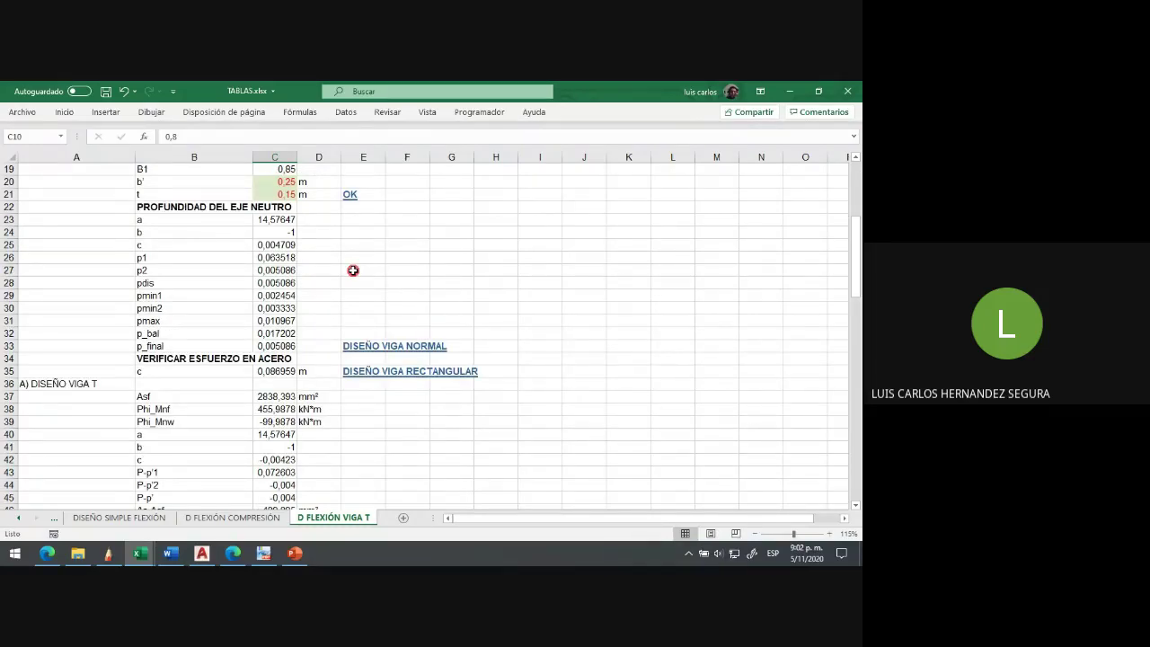
scroll(353, 271, up, 6)
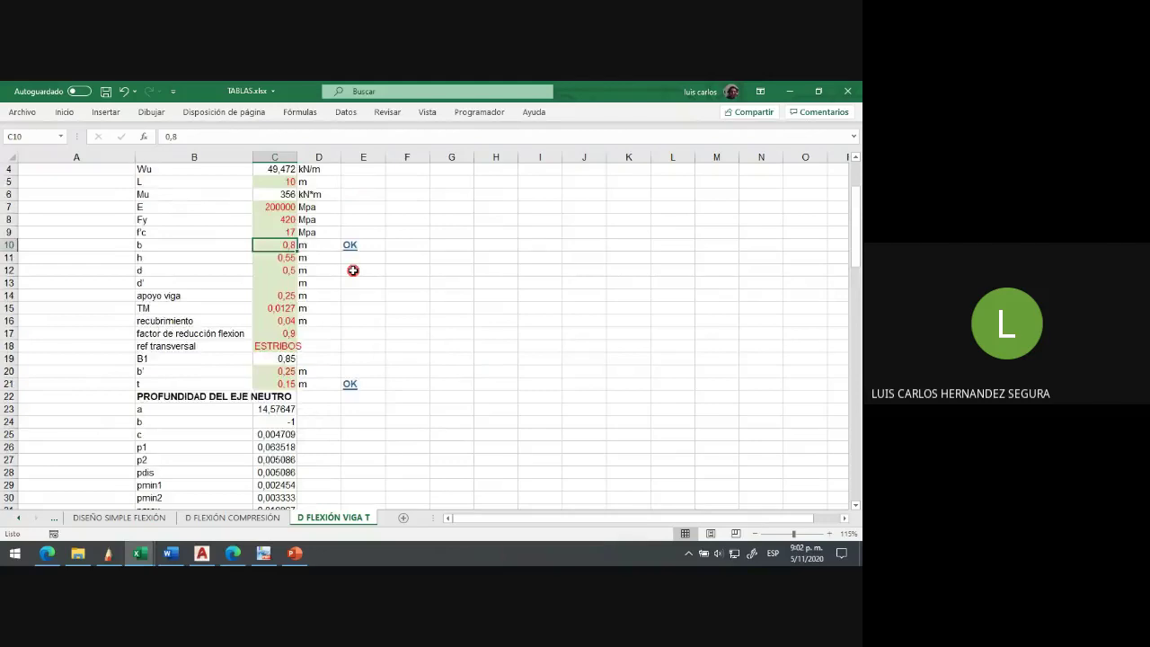
Step: Switch to SketchBook and review the T-beam's sketched dimensions, loads and ultimate load calculation
click(108, 553)
scroll(401, 308, down, 2)
scroll(406, 270, up, 4)
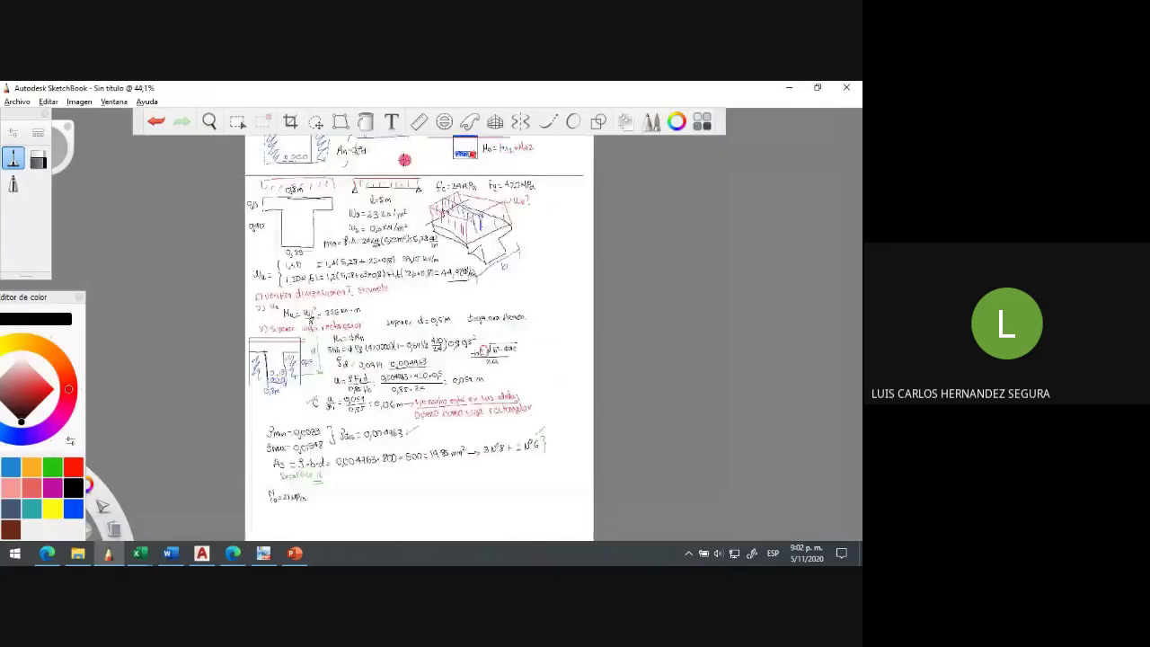
scroll(290, 310, up, 1)
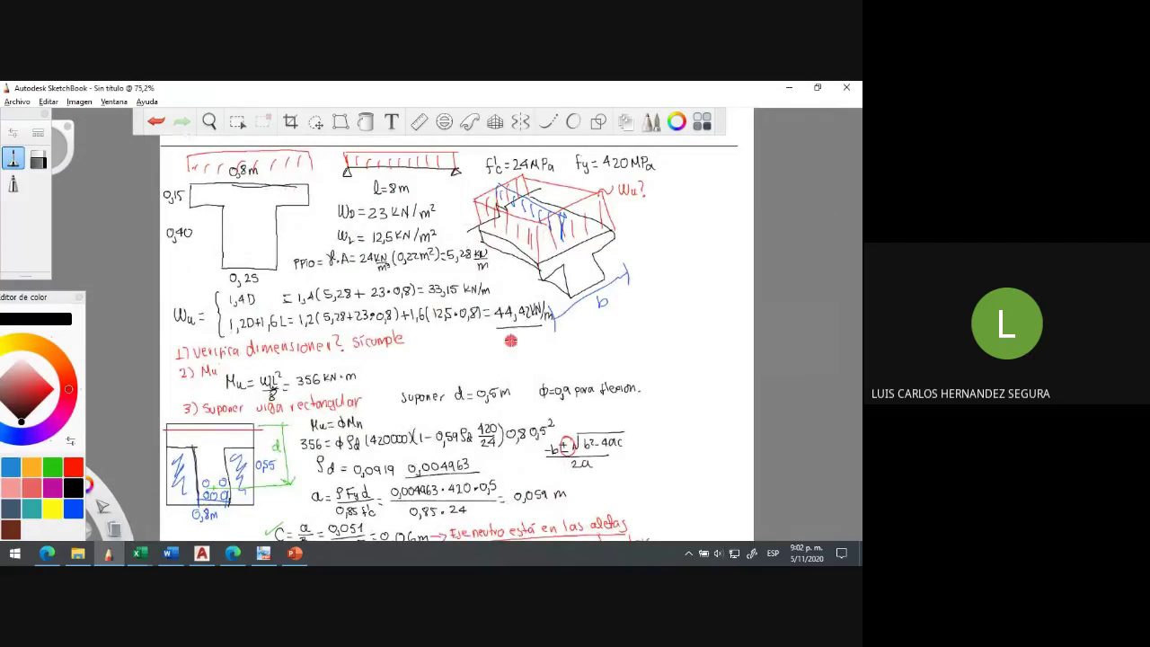
Step: Check the Excel sheet's T-beam input values and return to the handwritten beam data in SketchBook
mouse_move(122, 560)
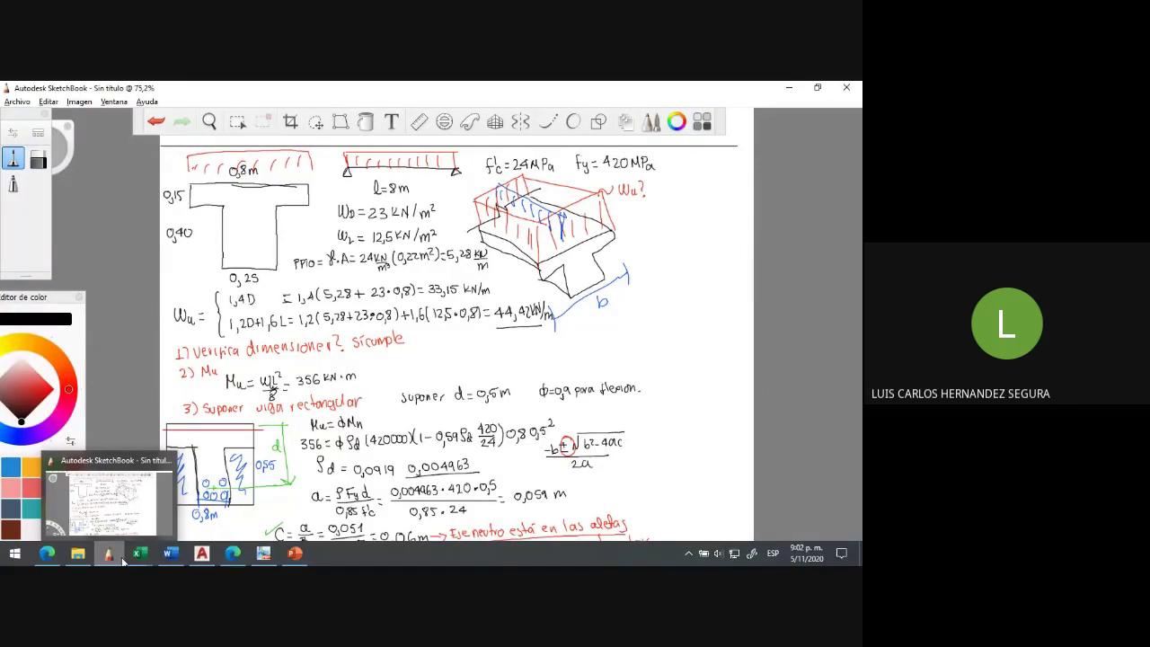
click(123, 558)
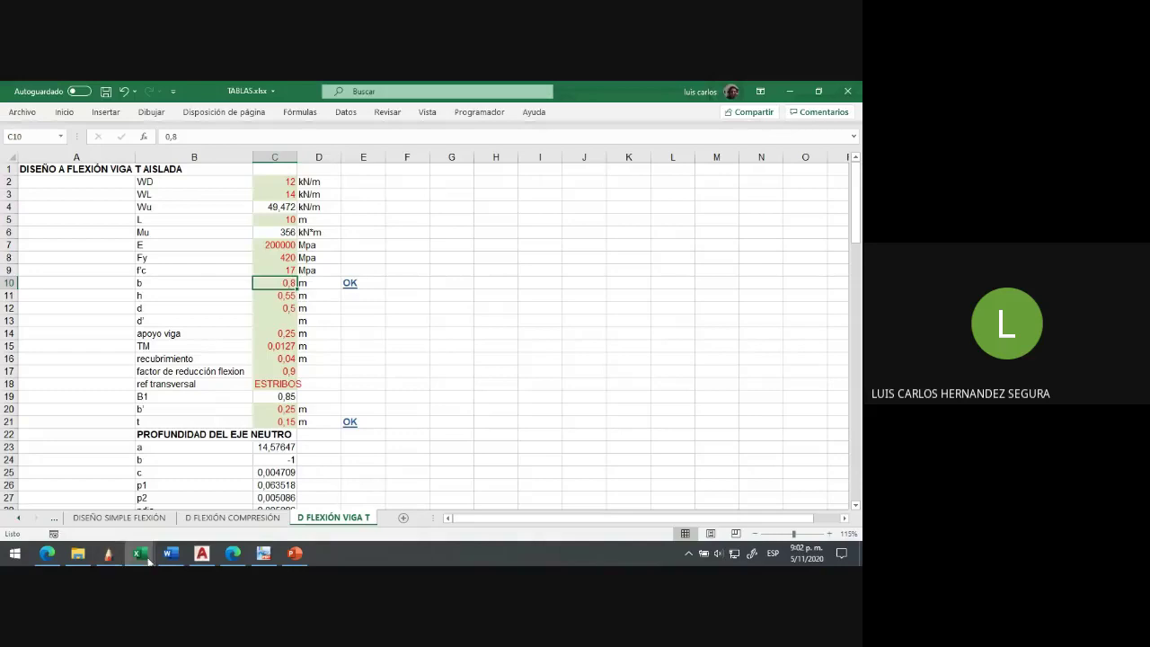
mouse_move(149, 561)
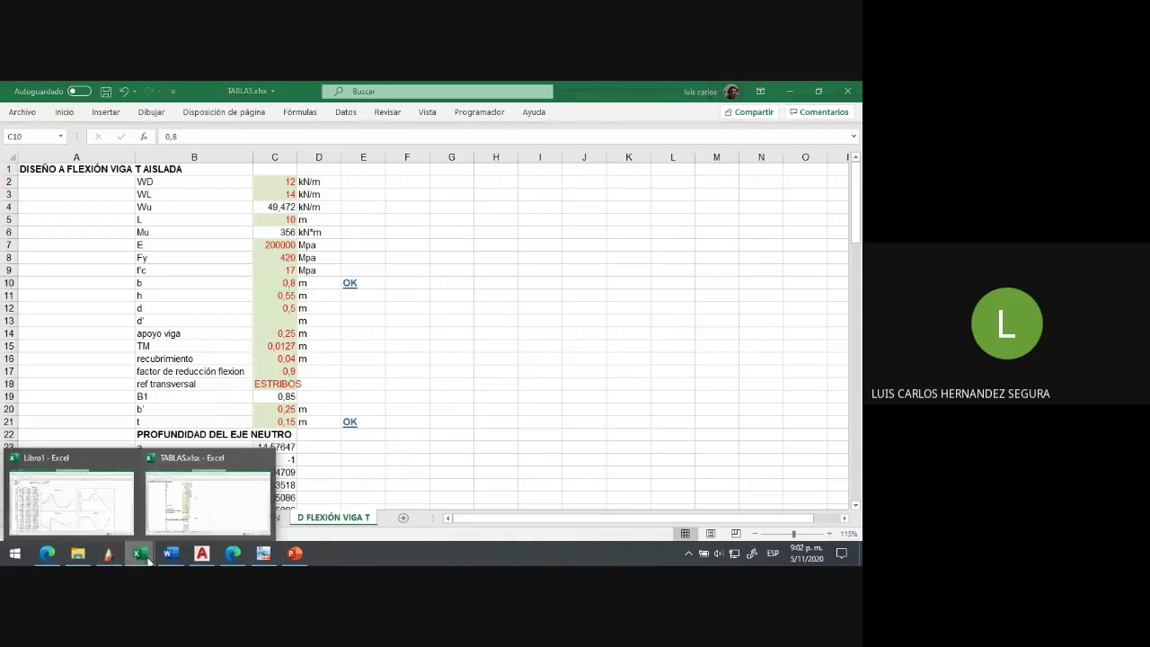
click(158, 508)
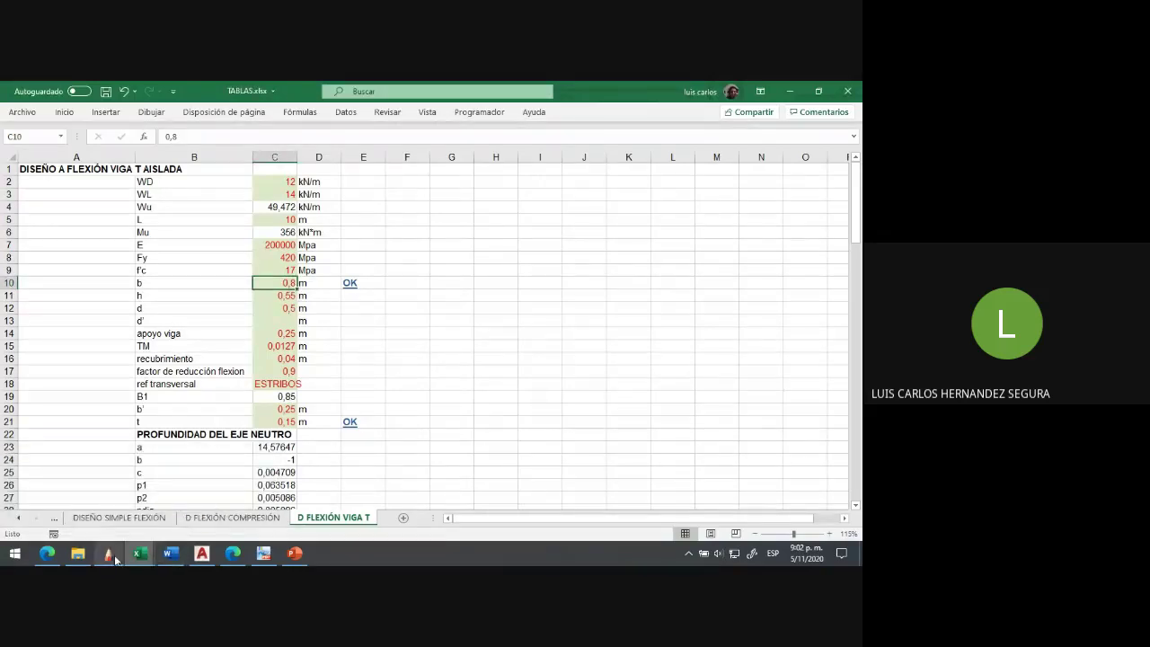
mouse_move(111, 560)
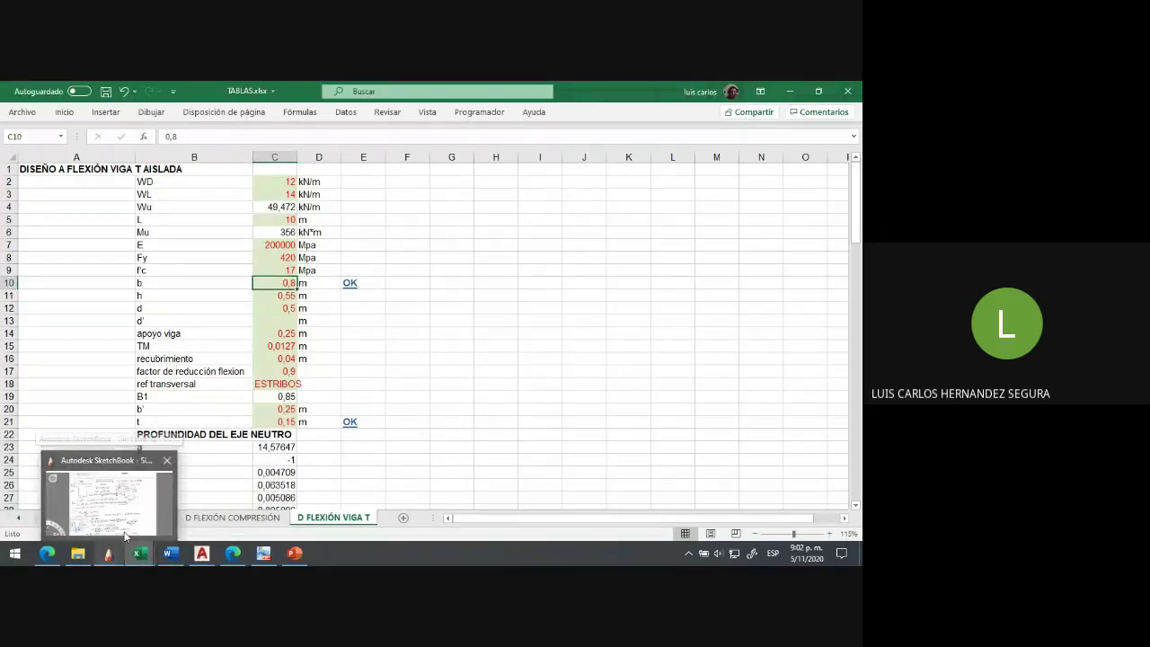
click(111, 559)
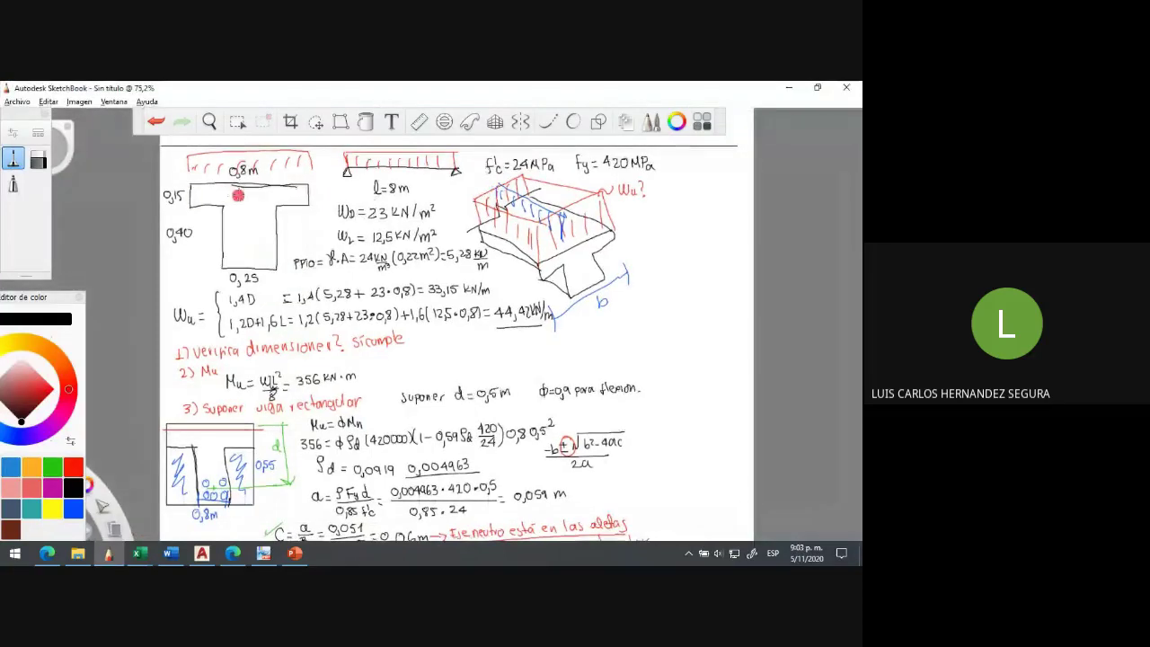
Step: Sketch an isolated T-beam section below the f'c note, labelled 0,8 flange width, 0,05 flange thickness, 0,45 web height and 0,3 web width
scroll(270, 252, down, 3)
scroll(261, 449, up, 5)
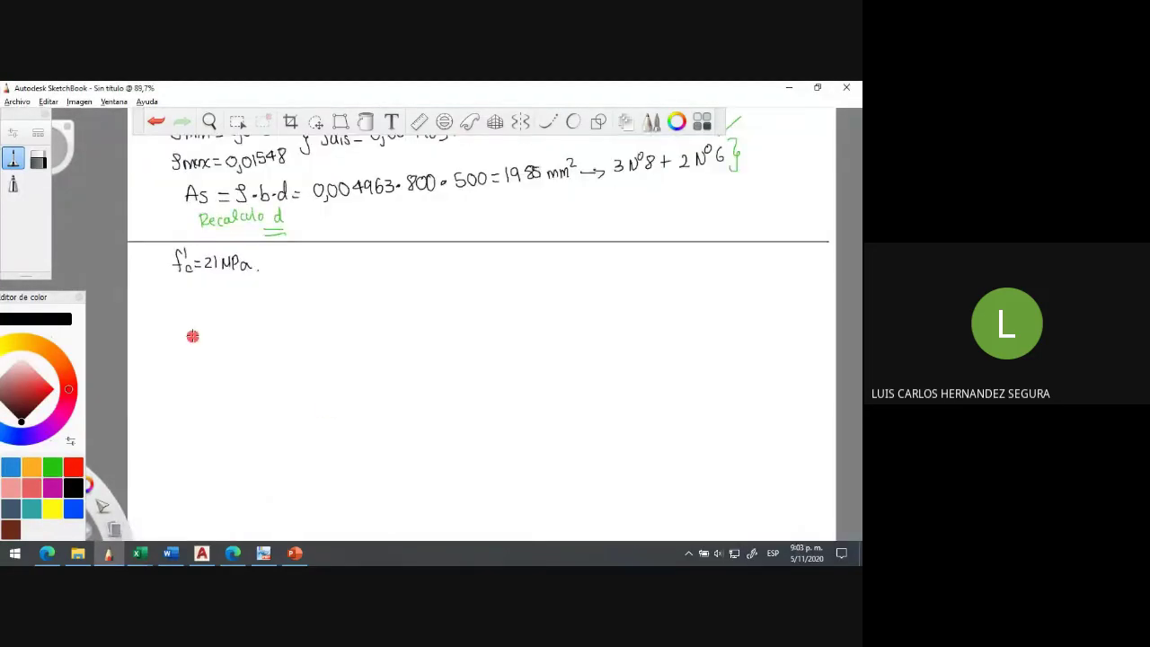
click(328, 175)
mouse_move(161, 290)
mouse_down()
mouse_move(162, 300)
mouse_move(214, 307)
mouse_move(305, 283)
mouse_move(267, 304)
mouse_up()
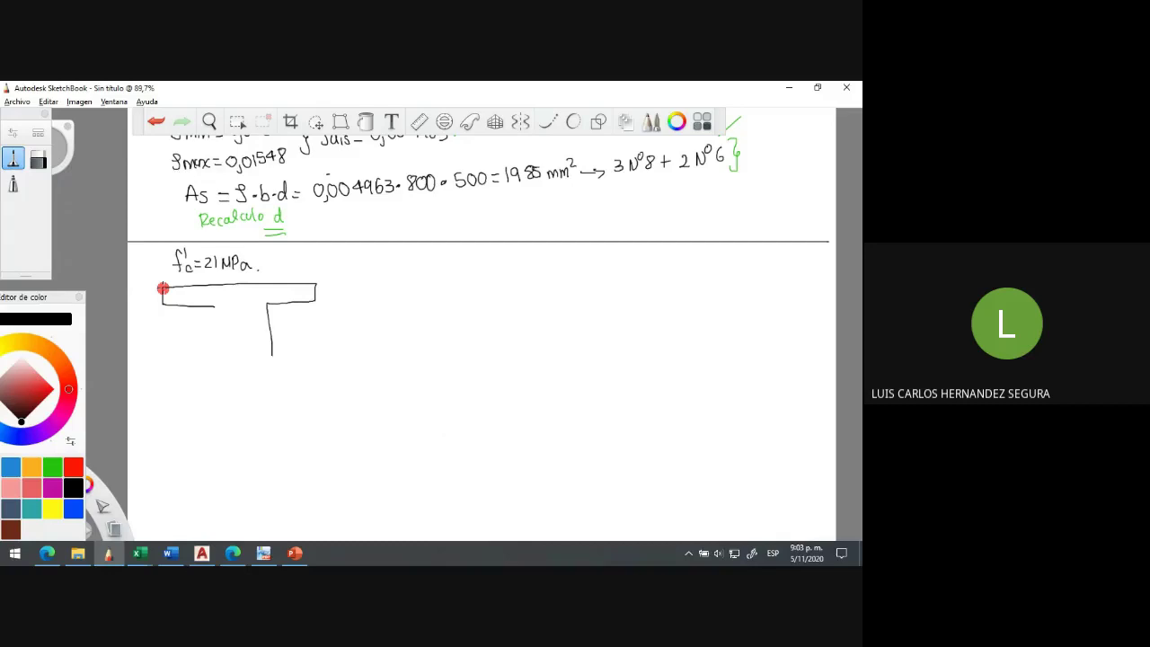
mouse_move(272, 355)
mouse_down()
mouse_move(208, 370)
mouse_move(203, 307)
mouse_up()
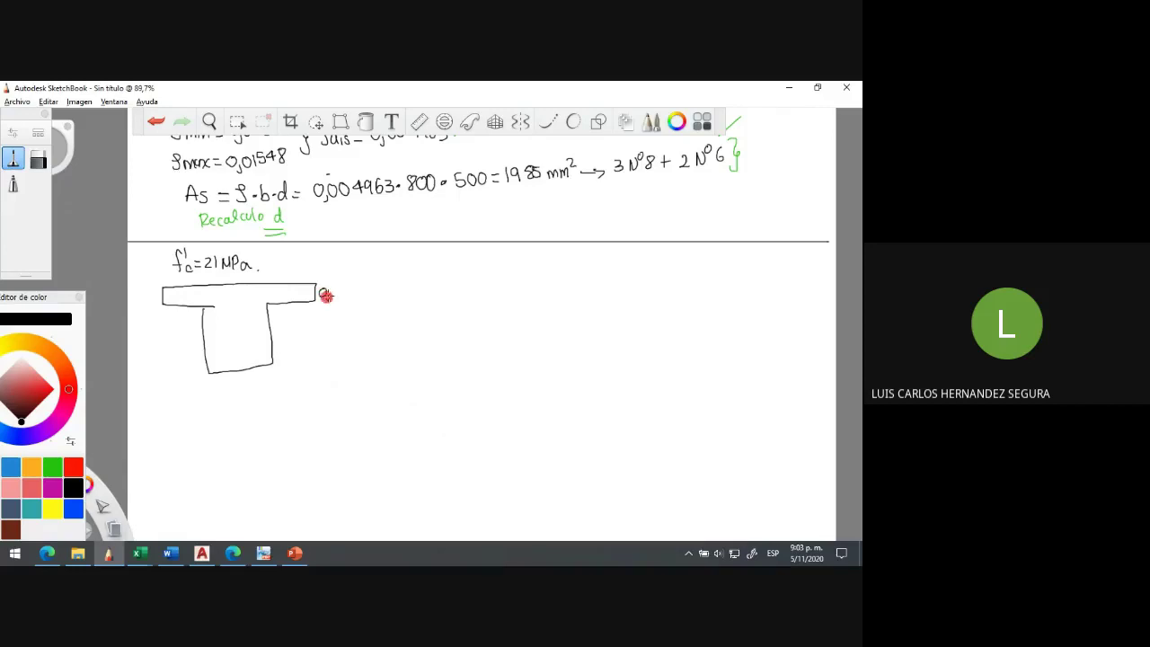
mouse_move(326, 296)
mouse_down()
mouse_move(336, 287)
mouse_move(341, 296)
mouse_up()
drag(288, 331, 306, 336)
drag(316, 325, 311, 334)
drag(236, 376, 250, 387)
drag(229, 272, 239, 278)
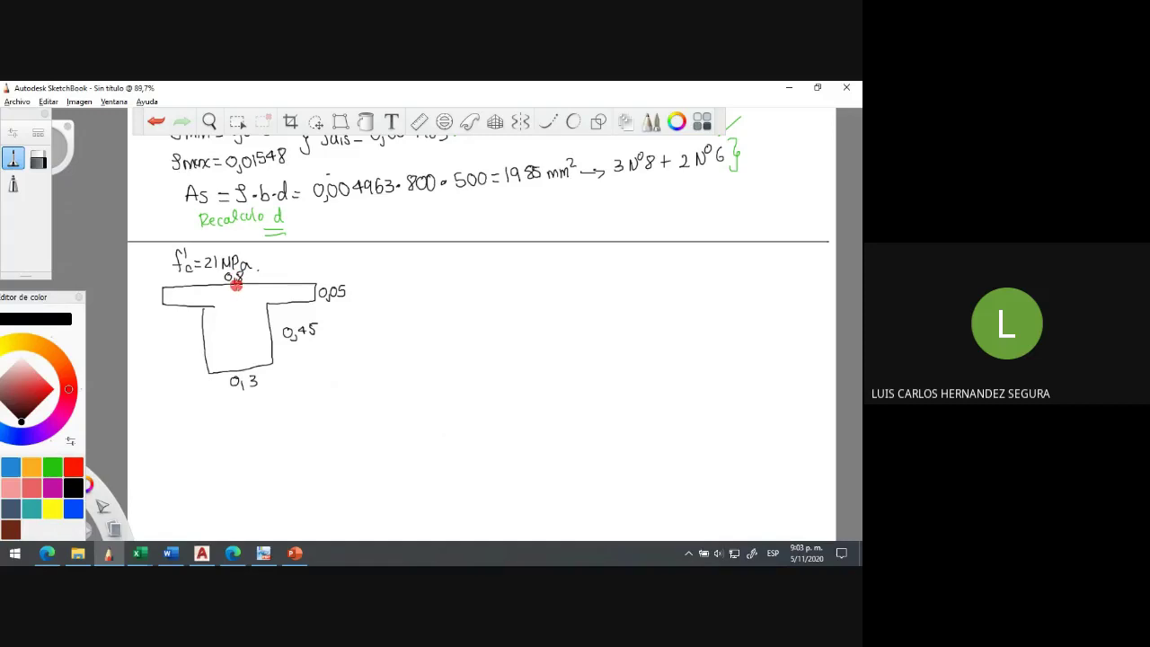
Step: Switch to the TABLAS.xlsx workbook in Excel and set the flange thickness t in C21 to 0,06 m
mouse_move(149, 558)
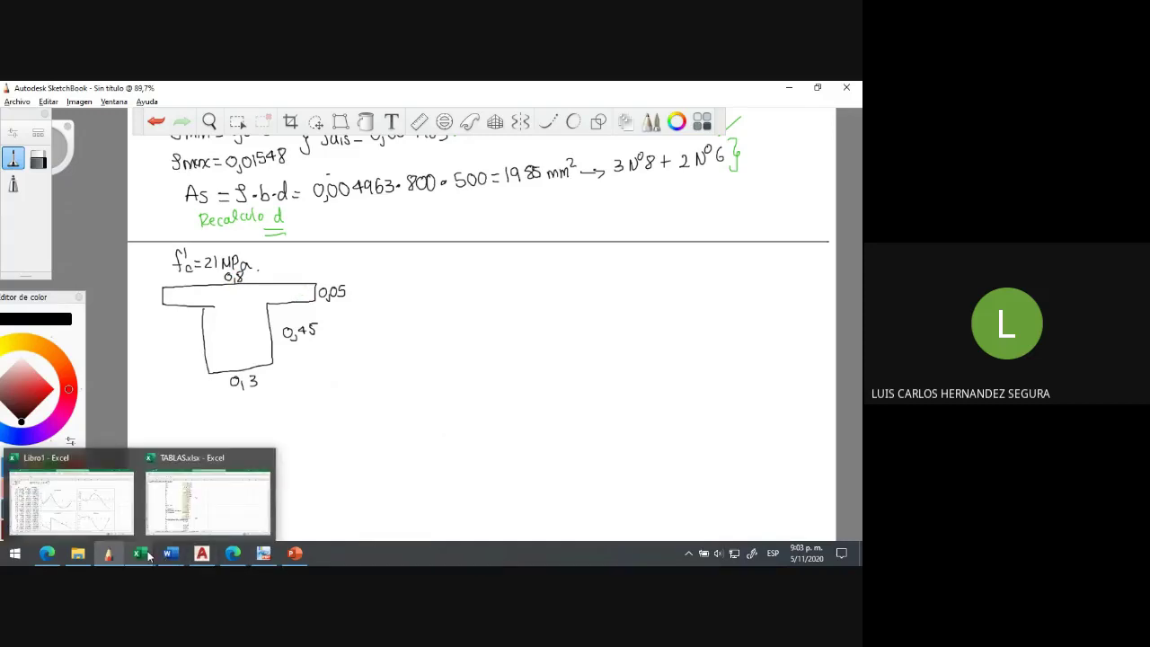
click(207, 496)
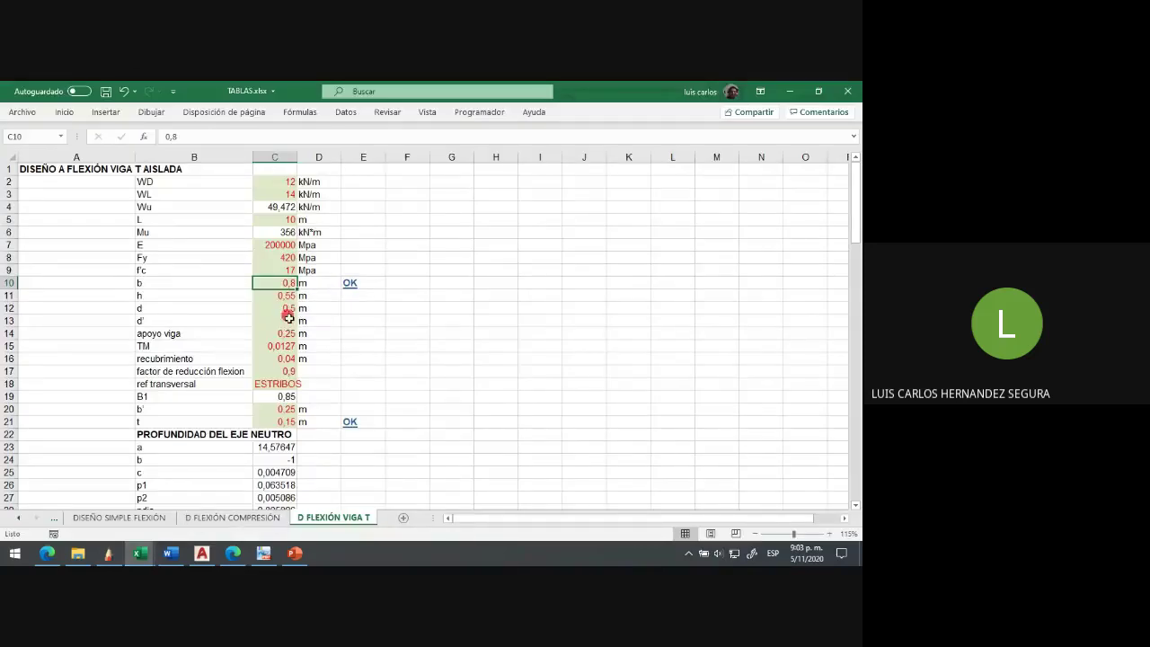
click(284, 419)
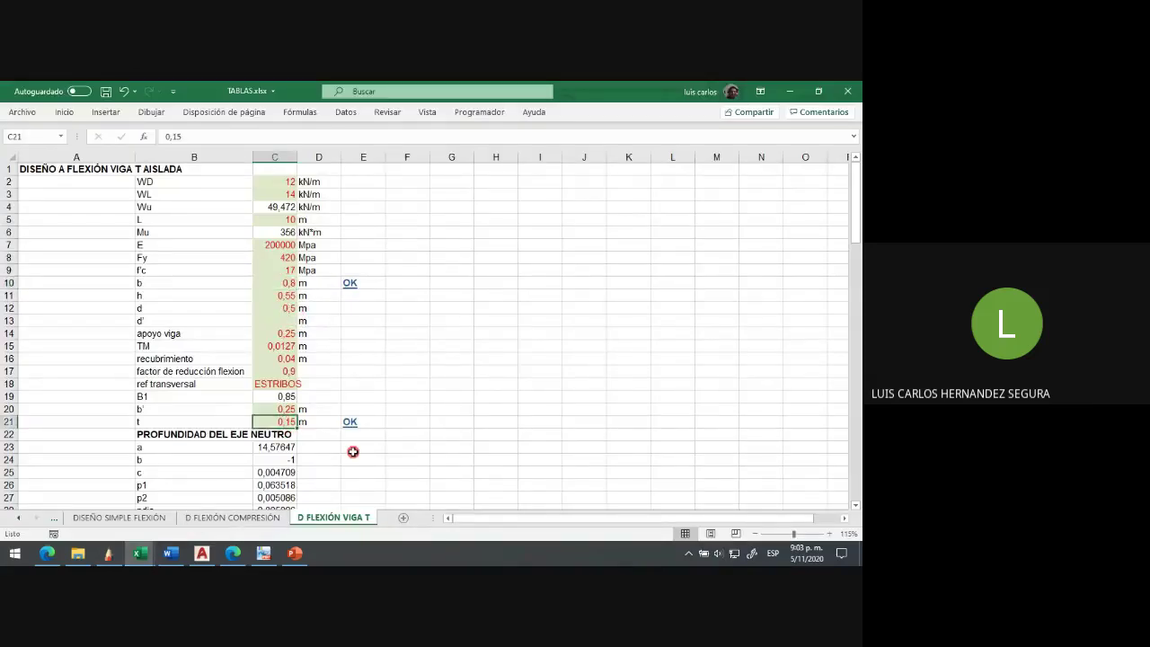
text(0,0)
key(ctrl+Return)
text(0,06)
key(Return)
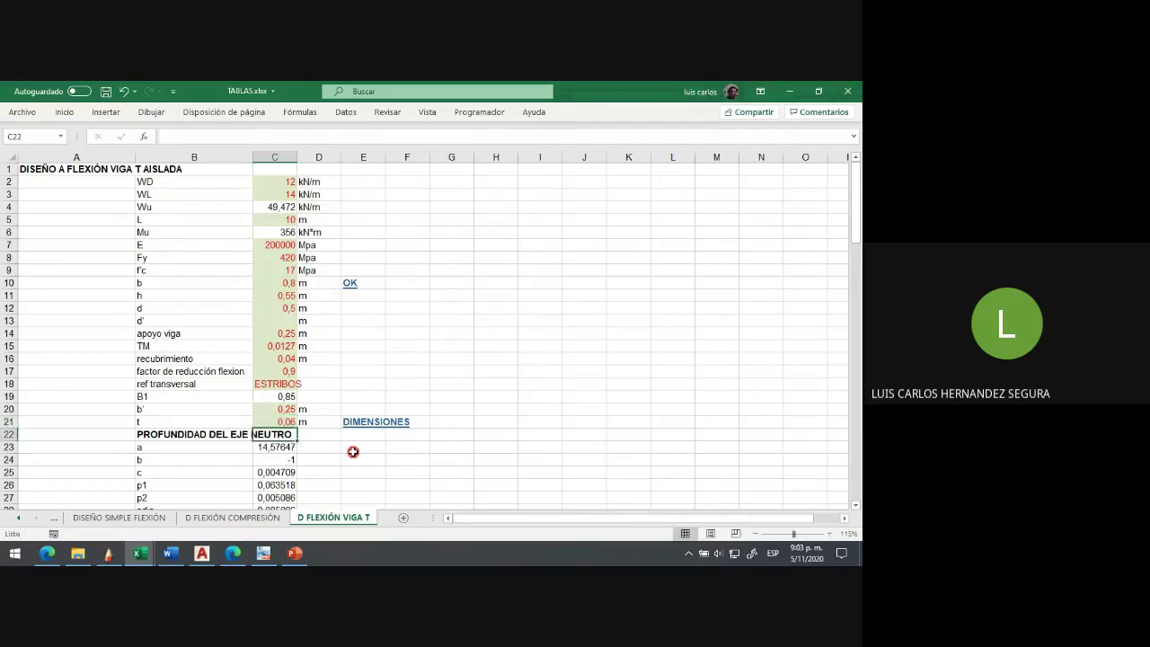
Step: Review the moment Mu and the reinforcement ratios, and inspect the flange dimension check formula in E21
click(291, 231)
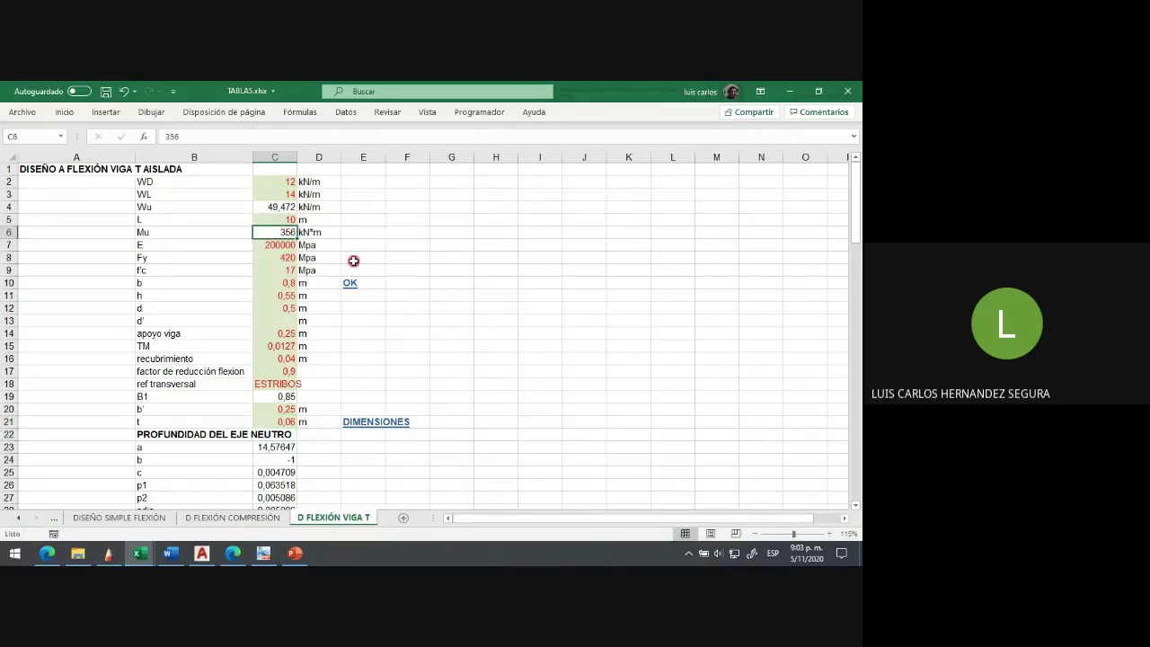
scroll(354, 261, down, 3)
scroll(354, 261, up, 1)
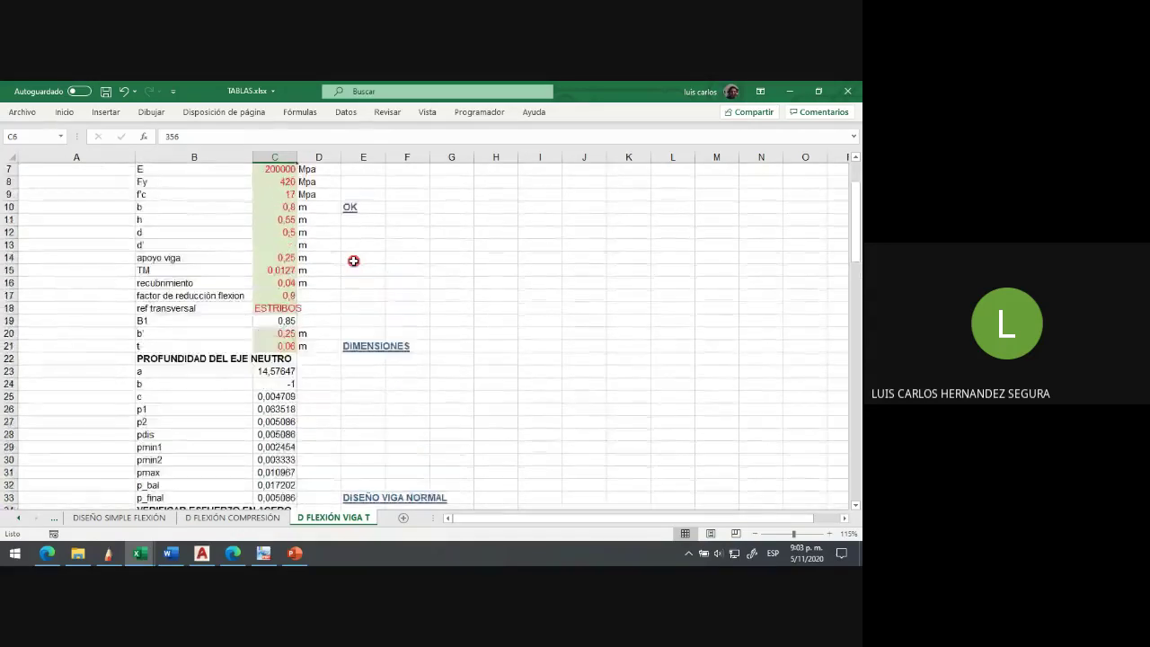
scroll(354, 261, down, 2)
scroll(354, 260, up, 2)
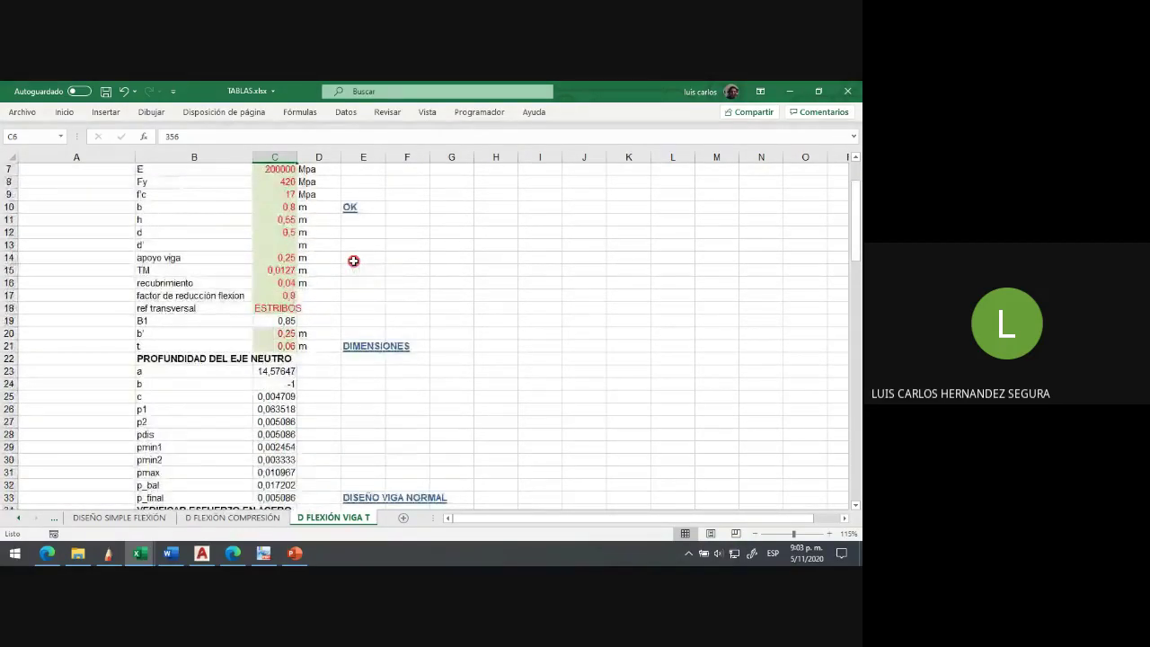
scroll(350, 350, up, 1)
double_click(359, 378)
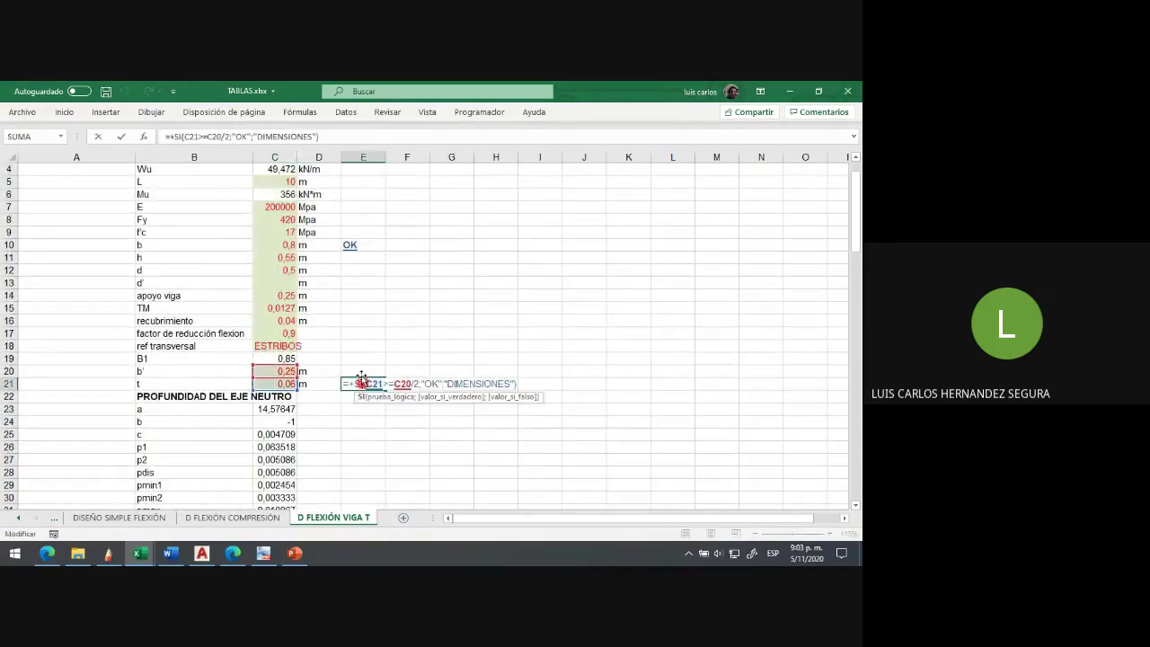
key(Return)
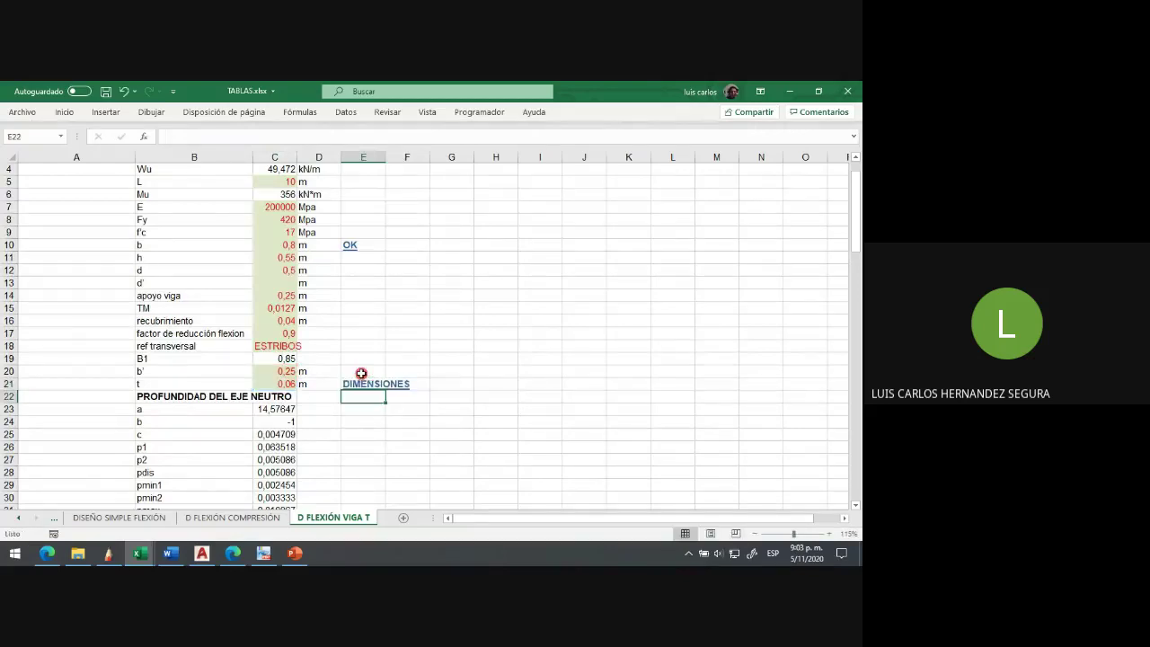
Step: Set the web width b' in C20 to 0,3 m and recheck the dimension formula in E21
click(276, 372)
text(0,3)
key(Return)
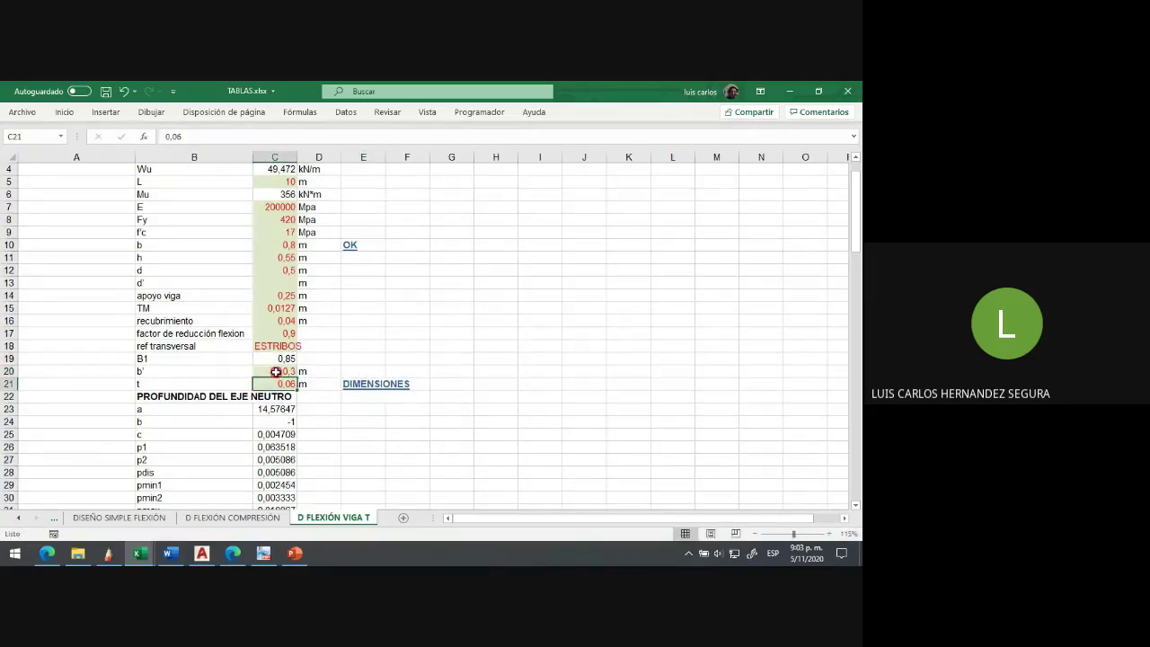
double_click(359, 384)
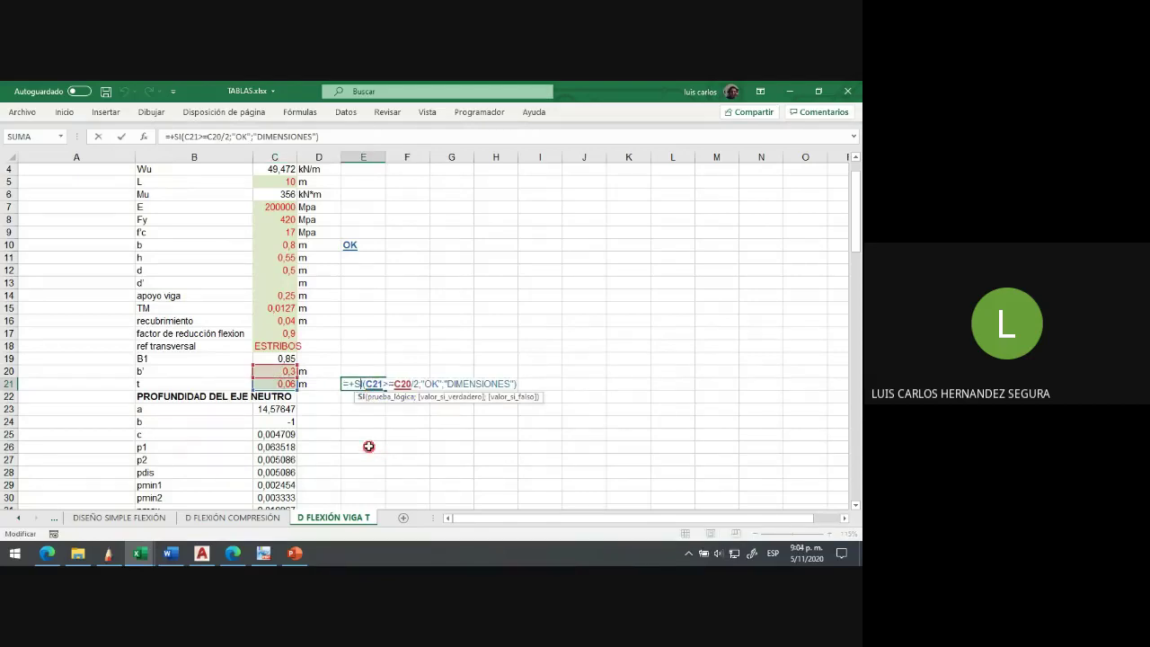
key(Return)
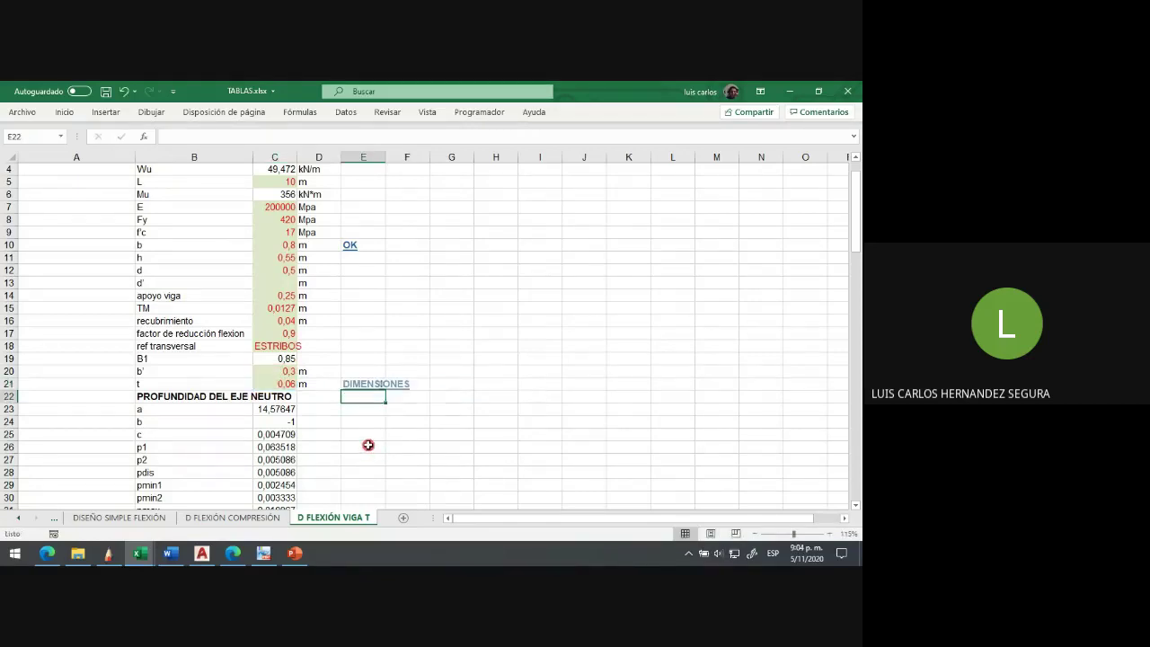
Step: Set the flange thickness t in C21 to 0,15 m and review the neutral axis and beam type checks
click(279, 383)
text(,15)
key(Return)
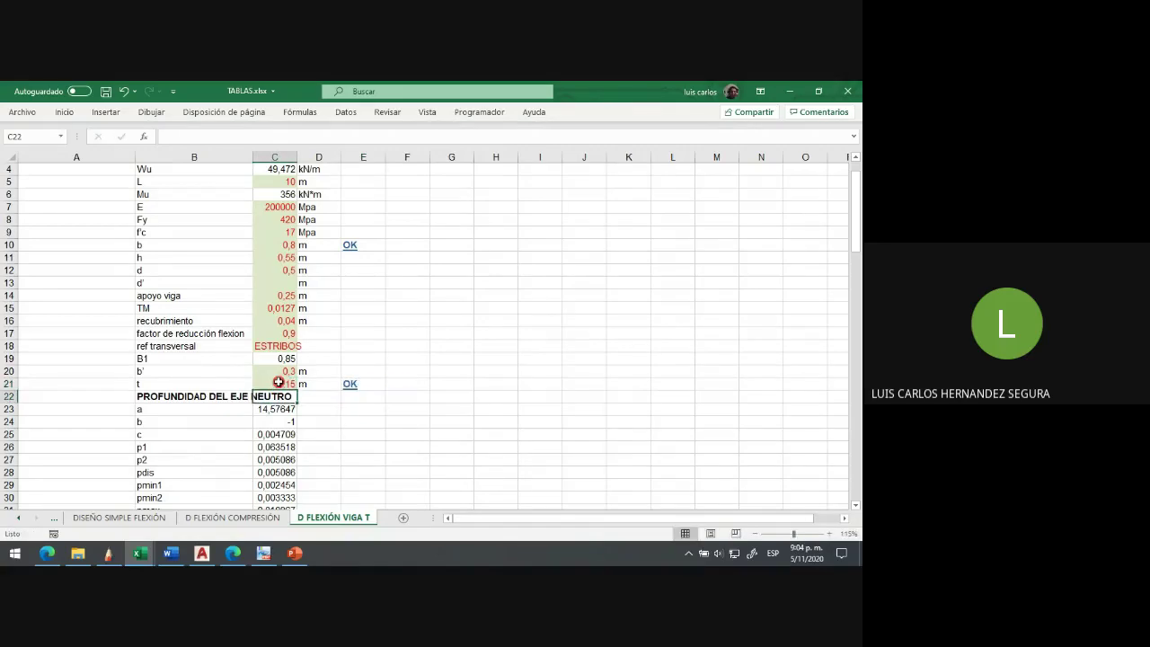
scroll(301, 376, down, 4)
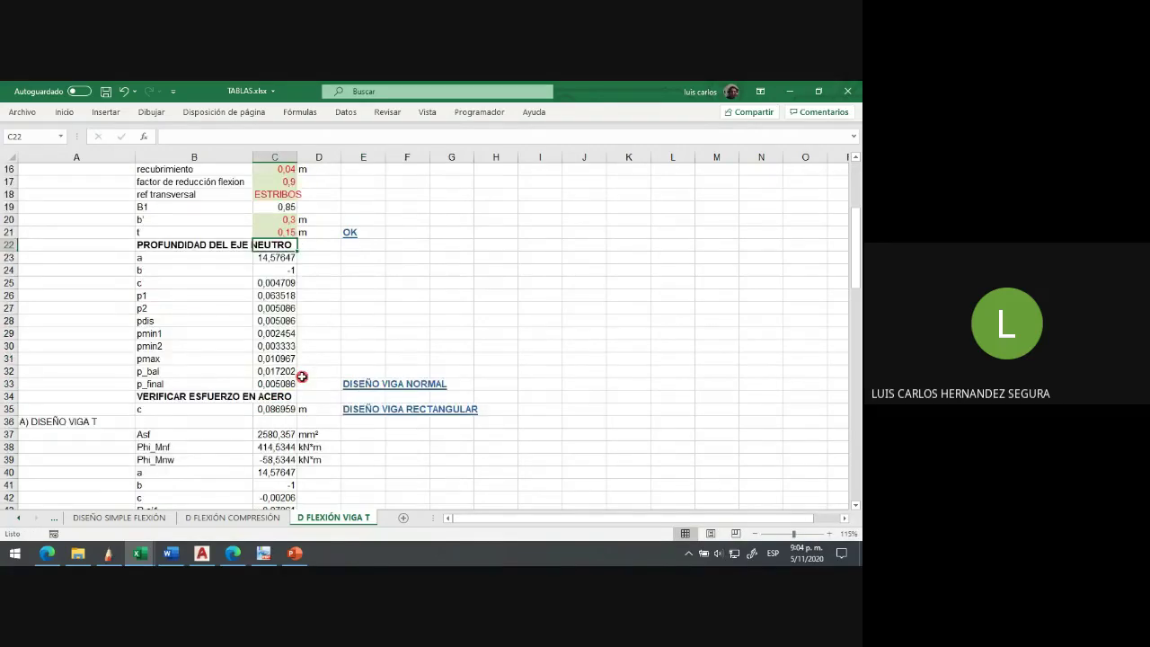
scroll(301, 376, up, 4)
Step: Set the flange width b in C10 to 0,5 m and the web width b' in C20 to 0,25 m, and review the design checks
click(287, 241)
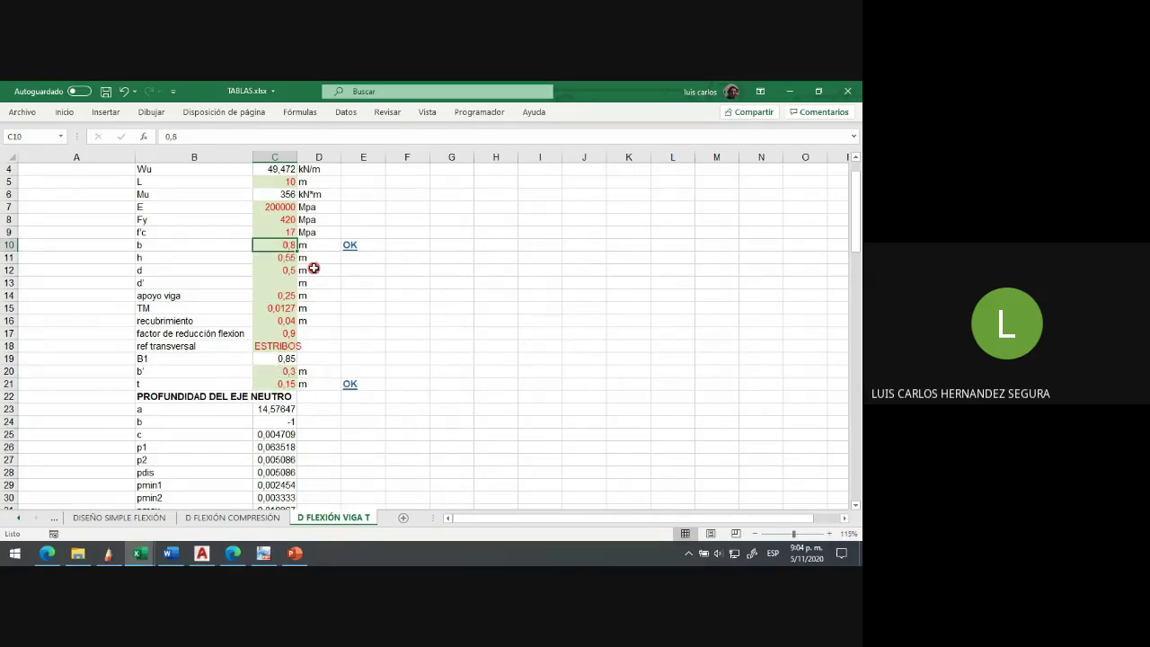
key(BackSpace)
text(5)
key(Return)
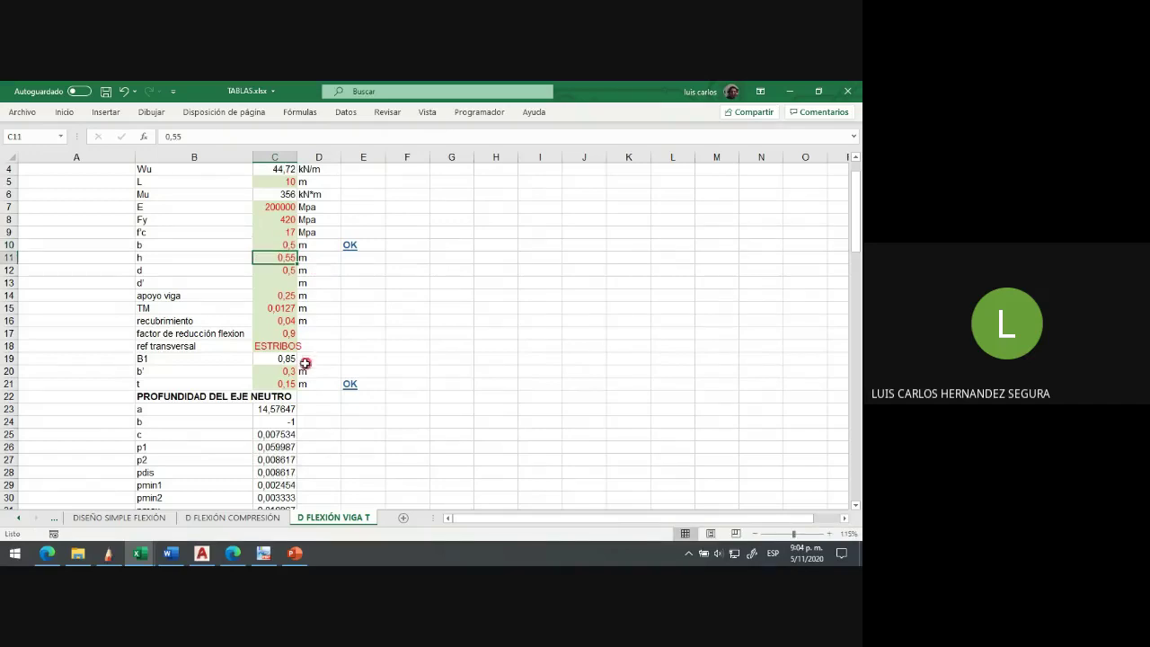
click(295, 372)
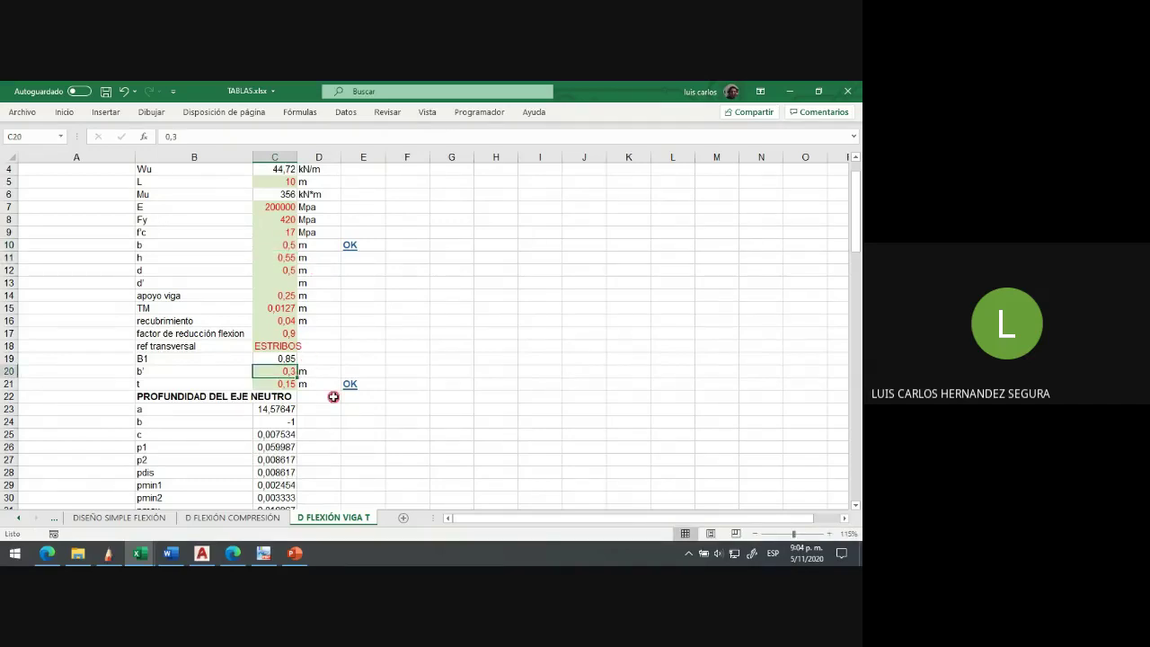
text(0,25)
key(Return)
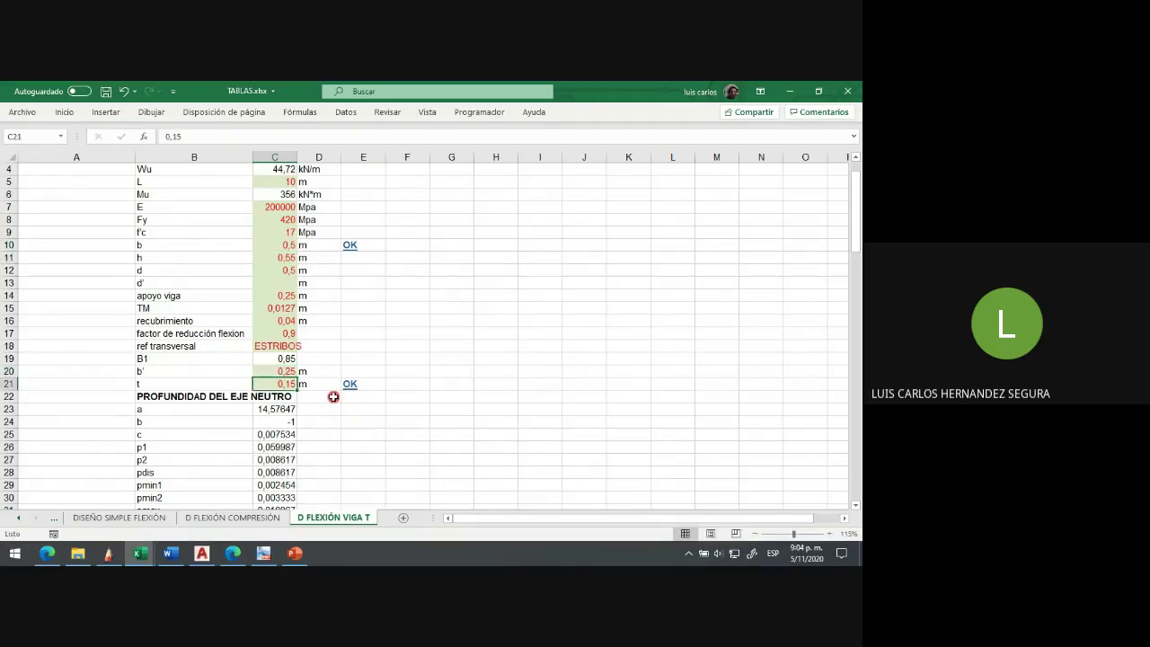
scroll(332, 387, down, 4)
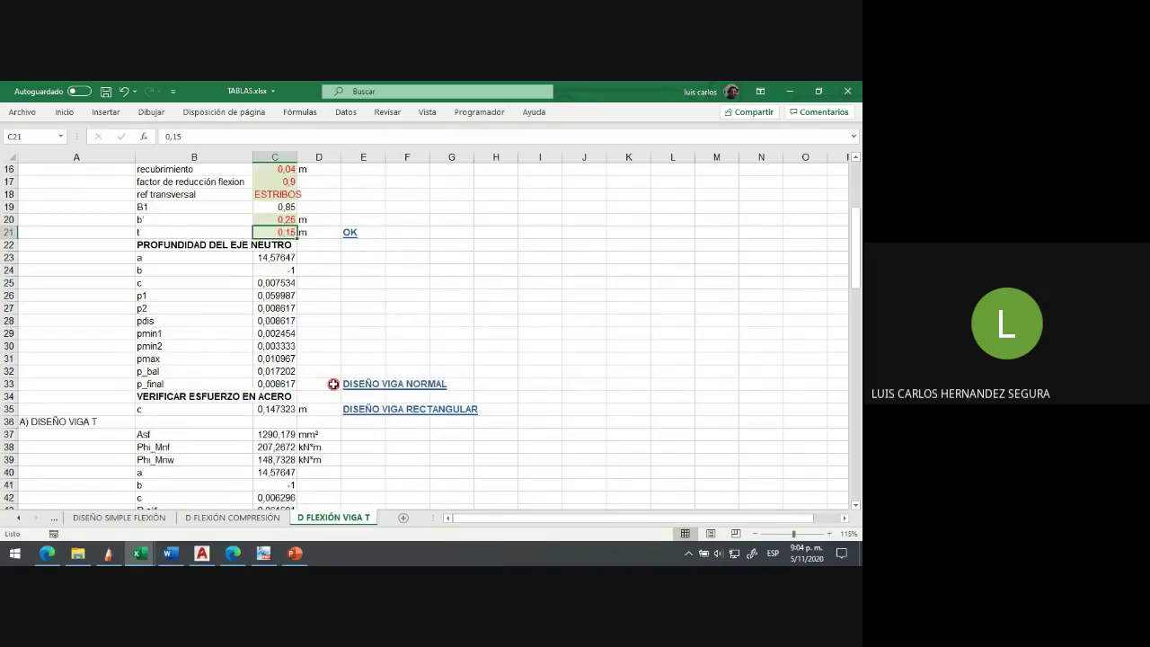
scroll(333, 384, up, 3)
Step: Set the web width b' in C20 to 0,2 m and review the neutral axis depth and beam type checks
click(292, 334)
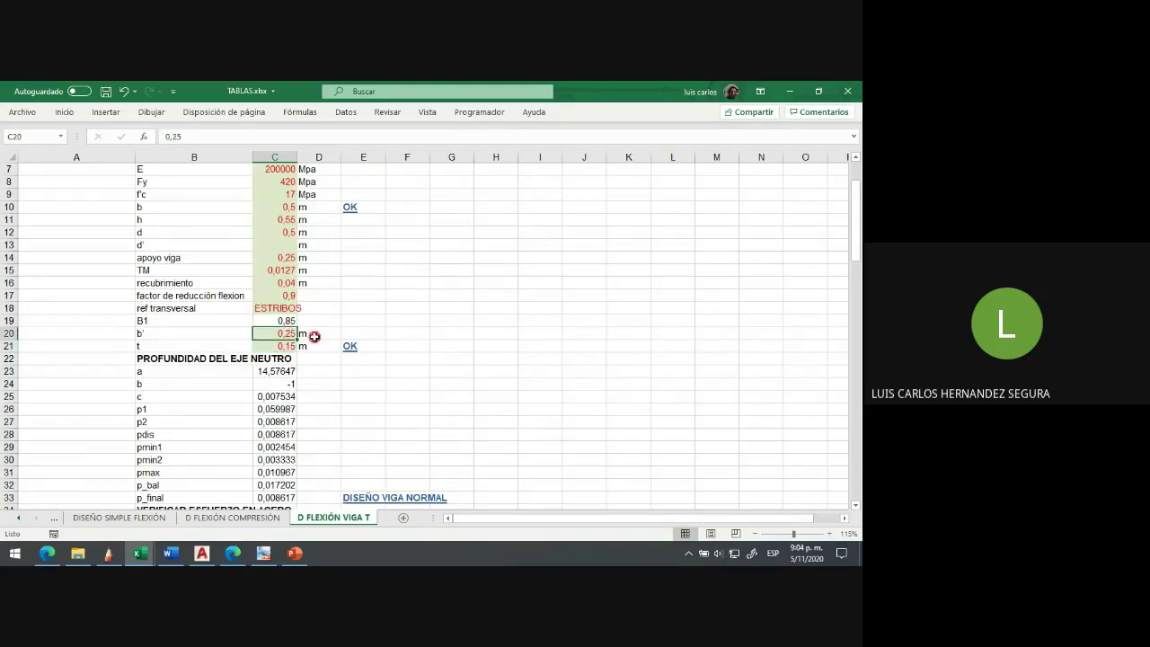
text(,22)
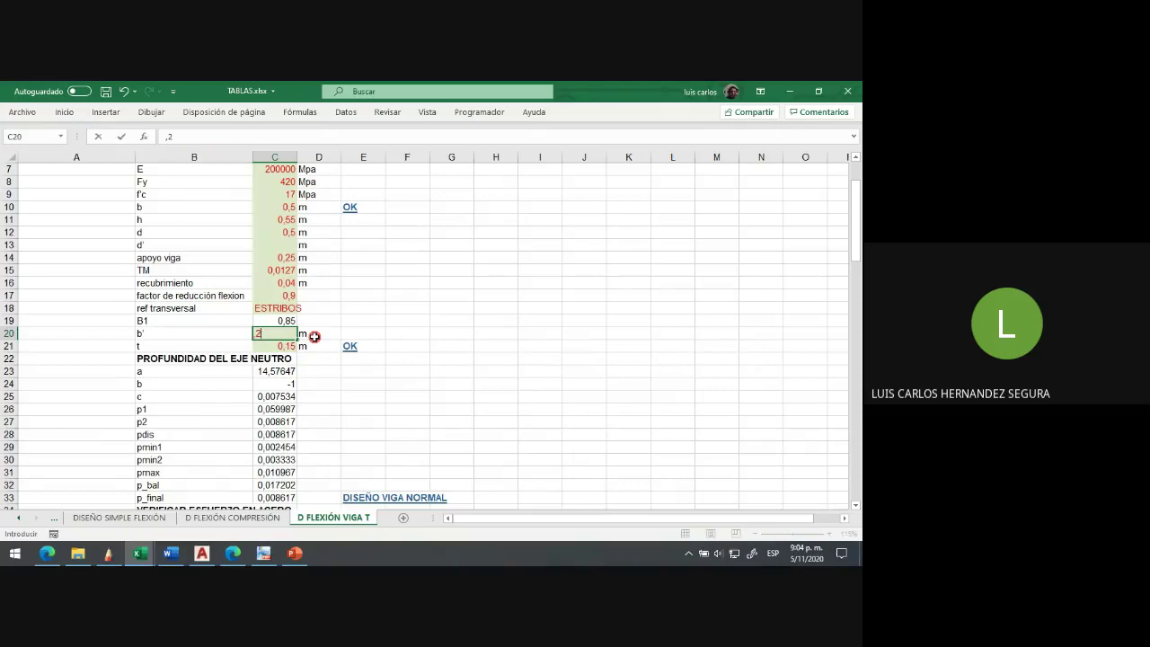
key(Return)
scroll(315, 336, up, 1)
scroll(314, 334, down, 3)
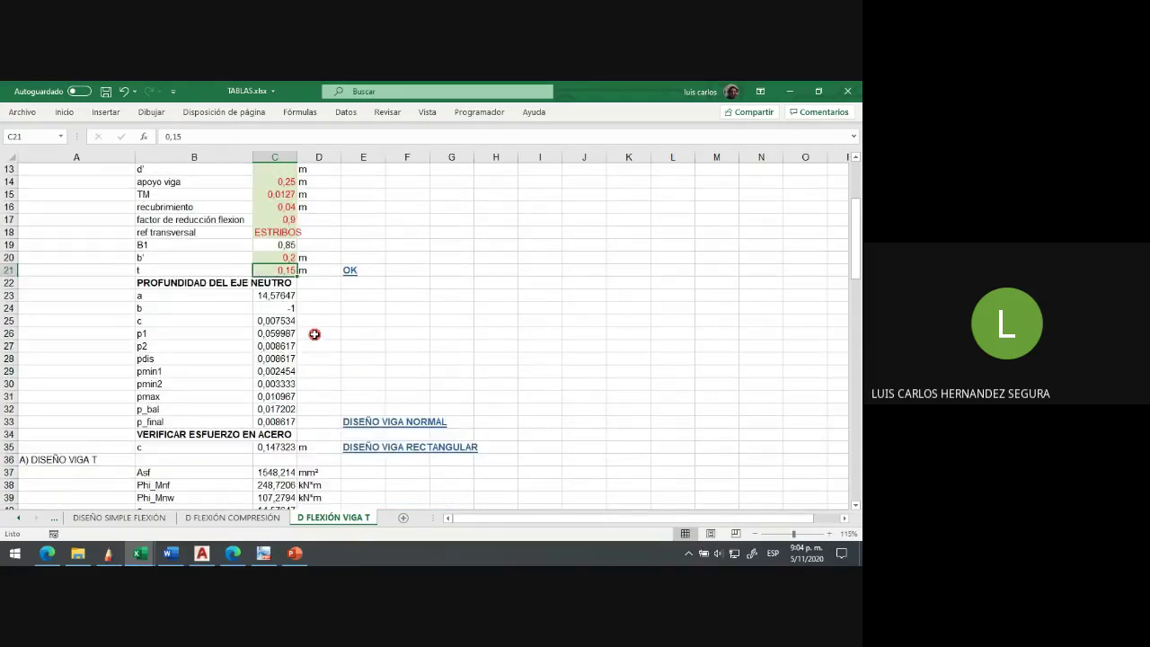
scroll(315, 334, up, 3)
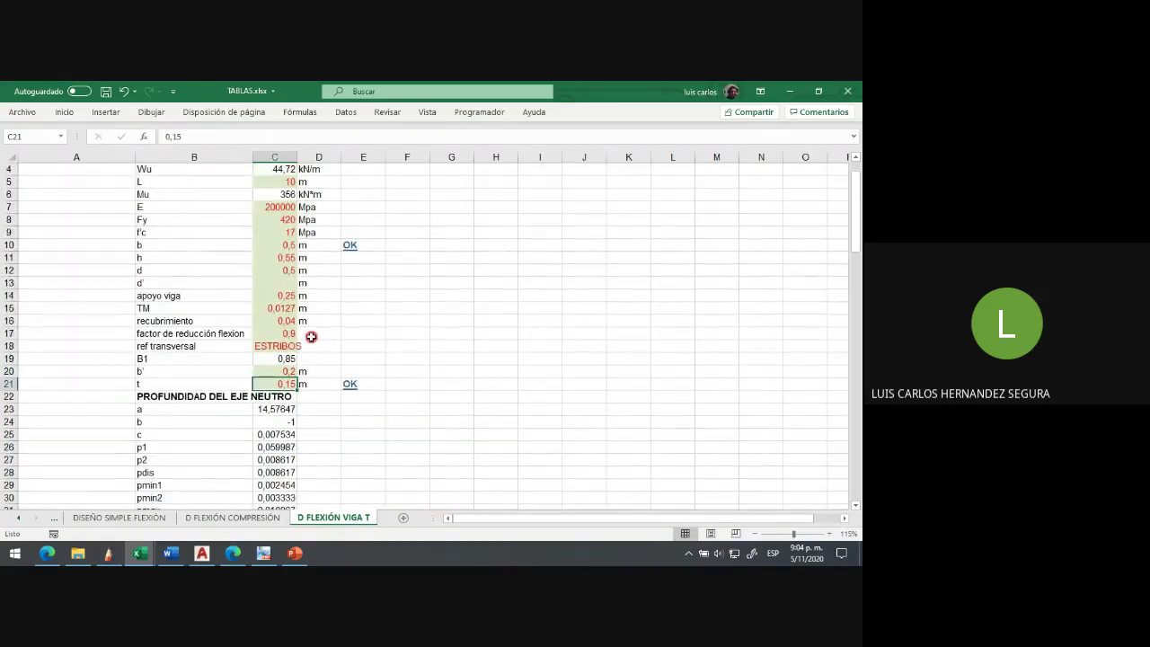
Step: Switch to SketchBook and erase the isolated T-beam sketch and its dimensions, keeping the f'c note
click(108, 556)
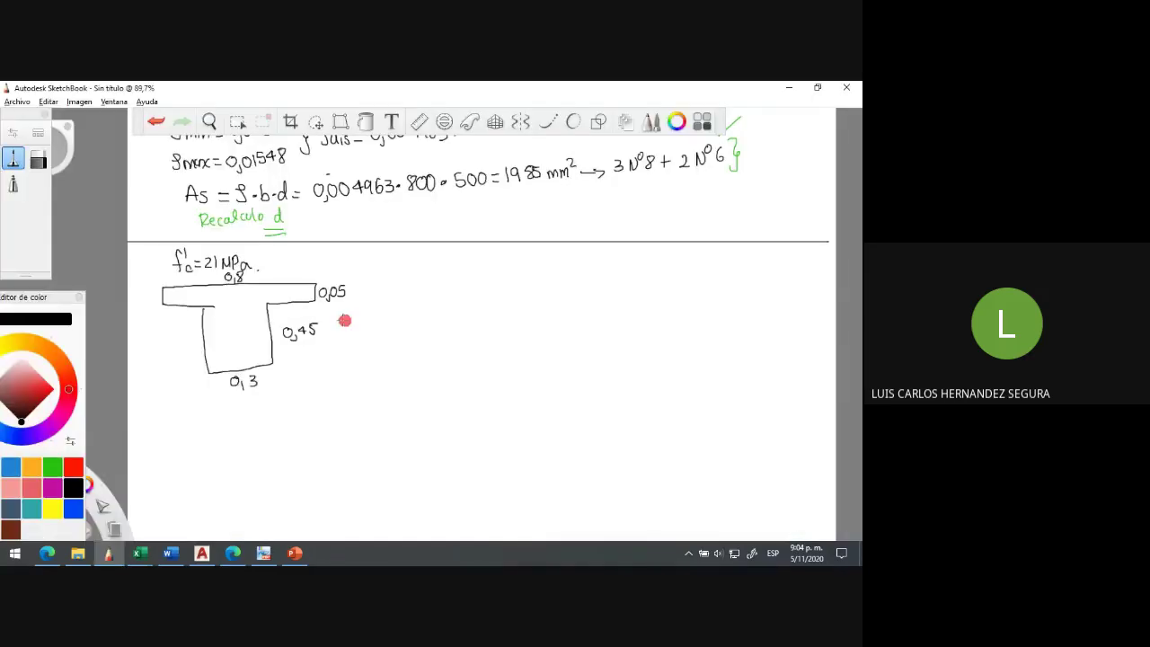
mouse_move(180, 297)
mouse_down()
mouse_move(249, 284)
mouse_move(232, 282)
mouse_move(366, 282)
mouse_move(229, 316)
mouse_move(288, 307)
mouse_move(151, 308)
mouse_move(195, 307)
mouse_move(230, 385)
mouse_move(280, 371)
mouse_move(267, 347)
mouse_move(280, 315)
mouse_move(239, 373)
mouse_move(291, 347)
mouse_move(322, 335)
mouse_up()
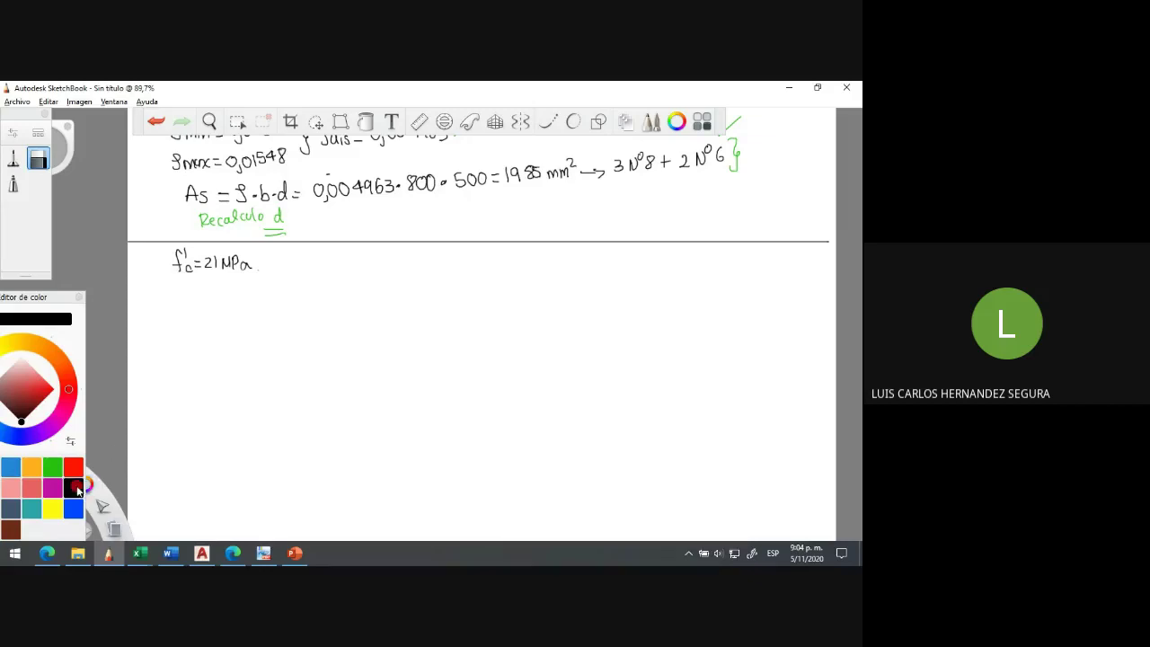
key(e)
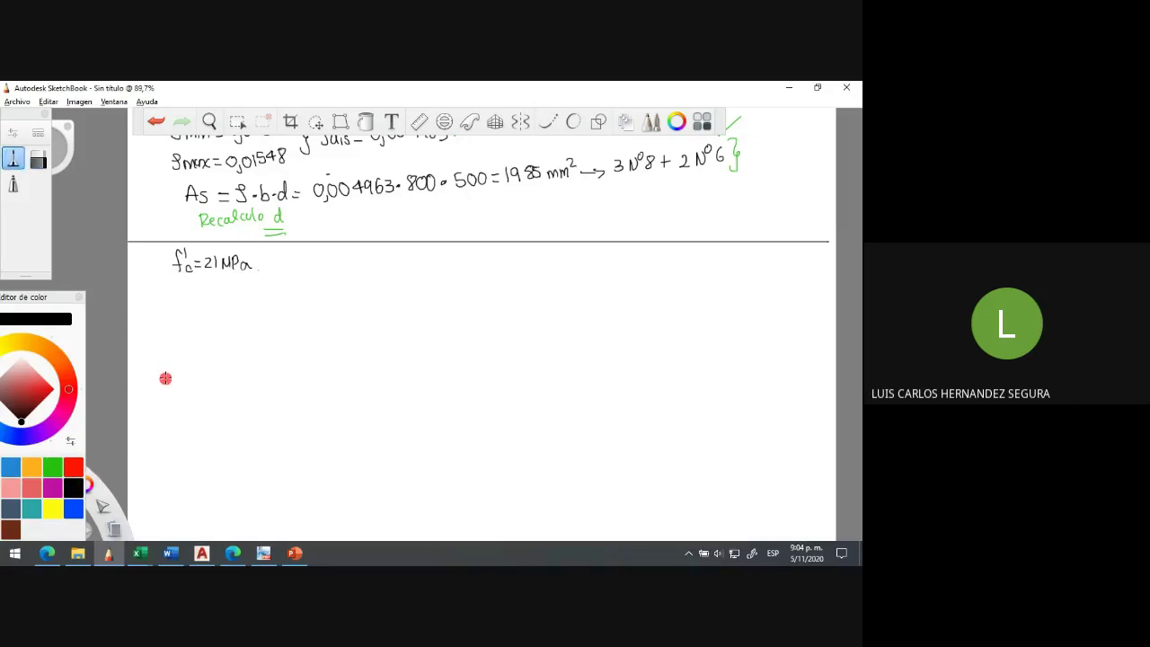
Step: Draw a long, thin horizontal slab outline with straight lines below the f'c = 21 MPa note
key(shift)
drag(150, 286, 395, 286)
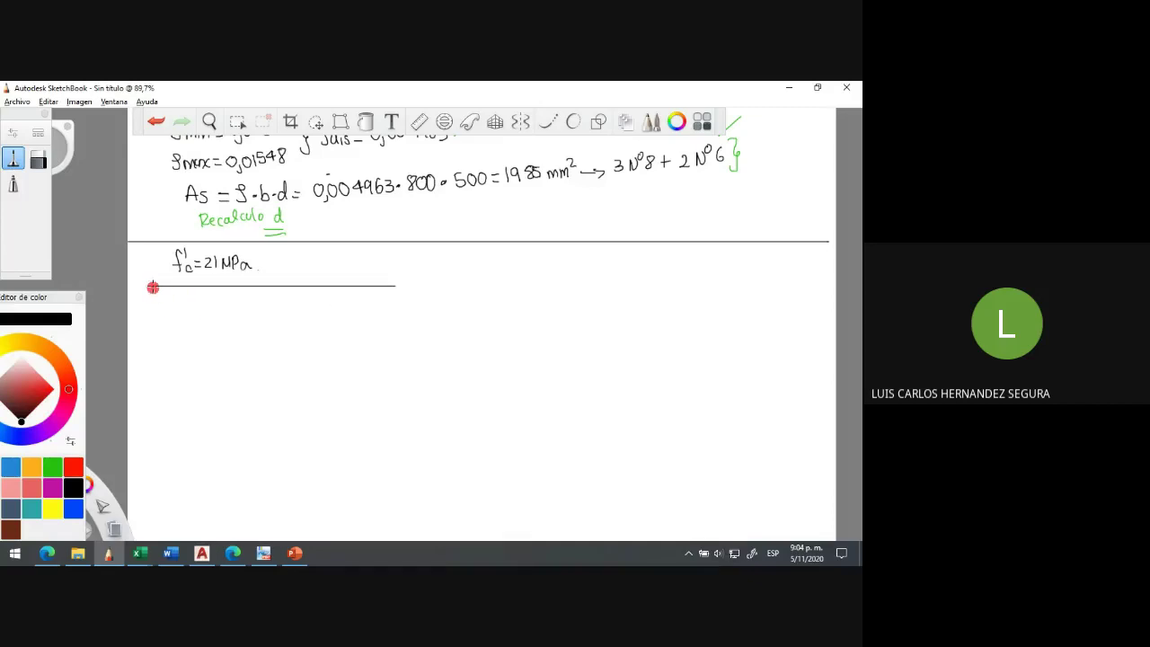
mouse_move(151, 288)
mouse_down()
mouse_move(151, 305)
mouse_move(397, 302)
mouse_up()
key(shift)
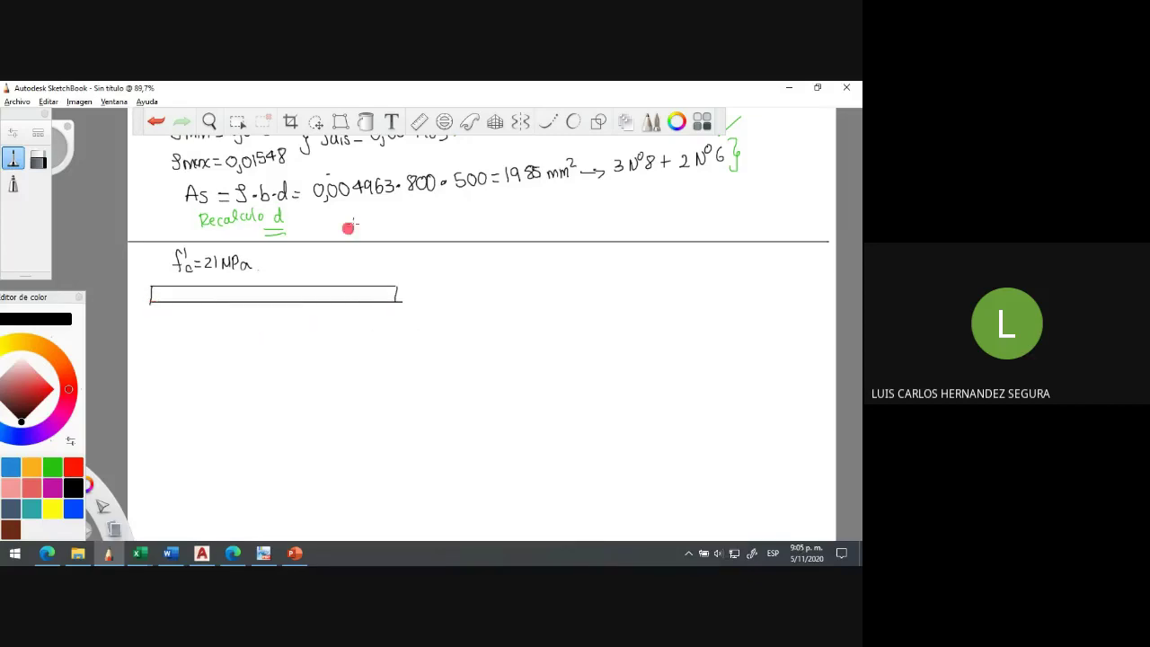
Step: Draw three rectangular beam webs under the slab, spaced along its length, with the rectangle shape tool
click(598, 122)
click(499, 149)
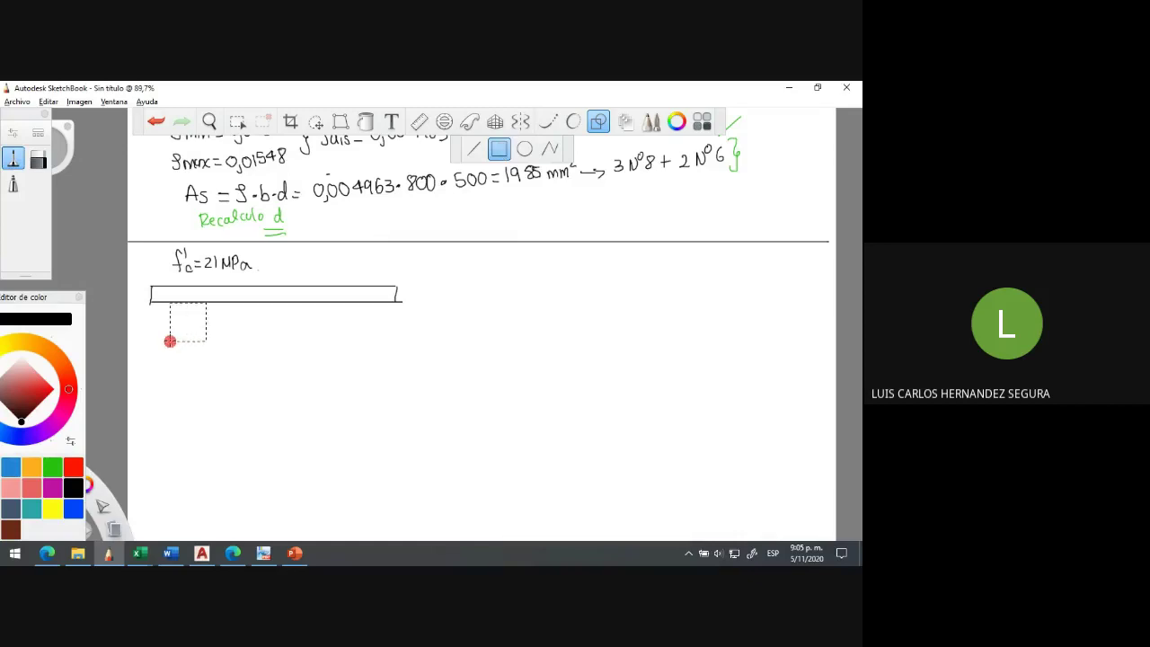
drag(170, 340, 170, 341)
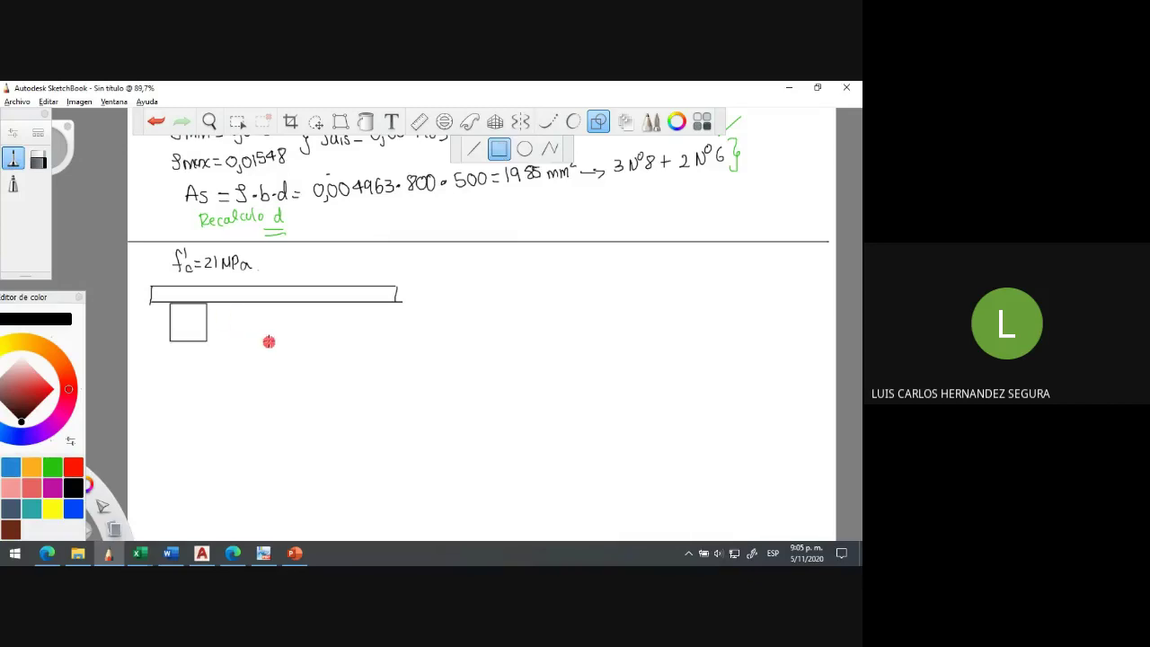
drag(311, 308, 310, 303)
drag(269, 342, 303, 303)
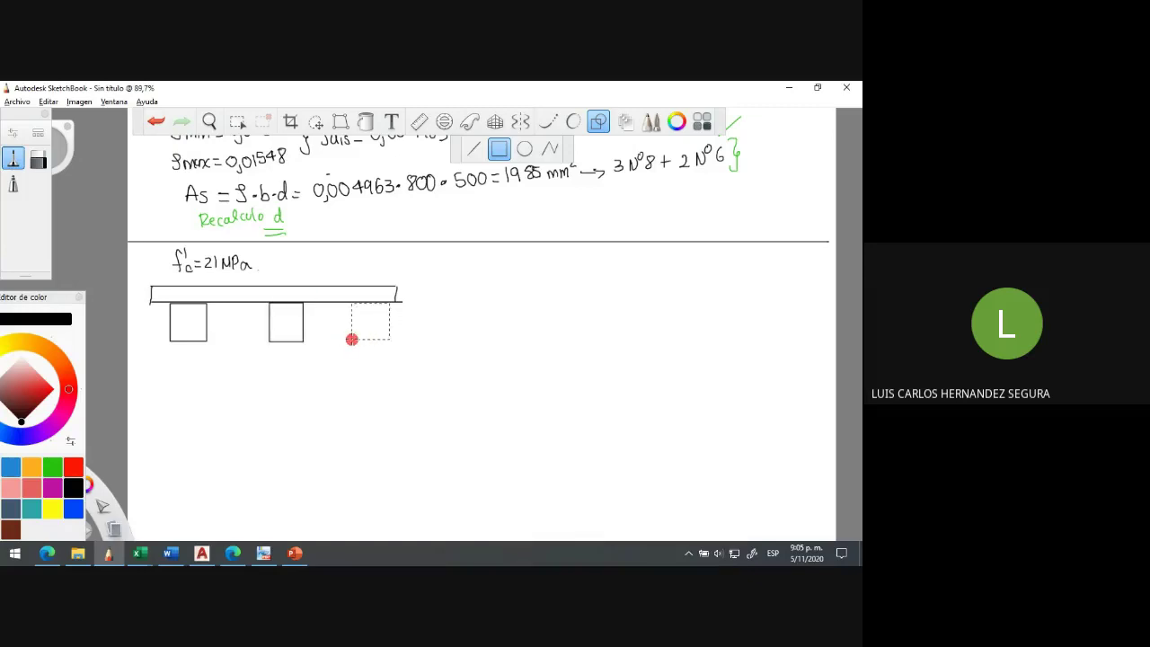
drag(351, 339, 352, 340)
Step: Dimension the section with web widths of 0,3, clear spacings of 0,5, slab thickness 0,05 and web height 0,45
drag(172, 356, 395, 356)
drag(171, 355, 171, 355)
click(600, 121)
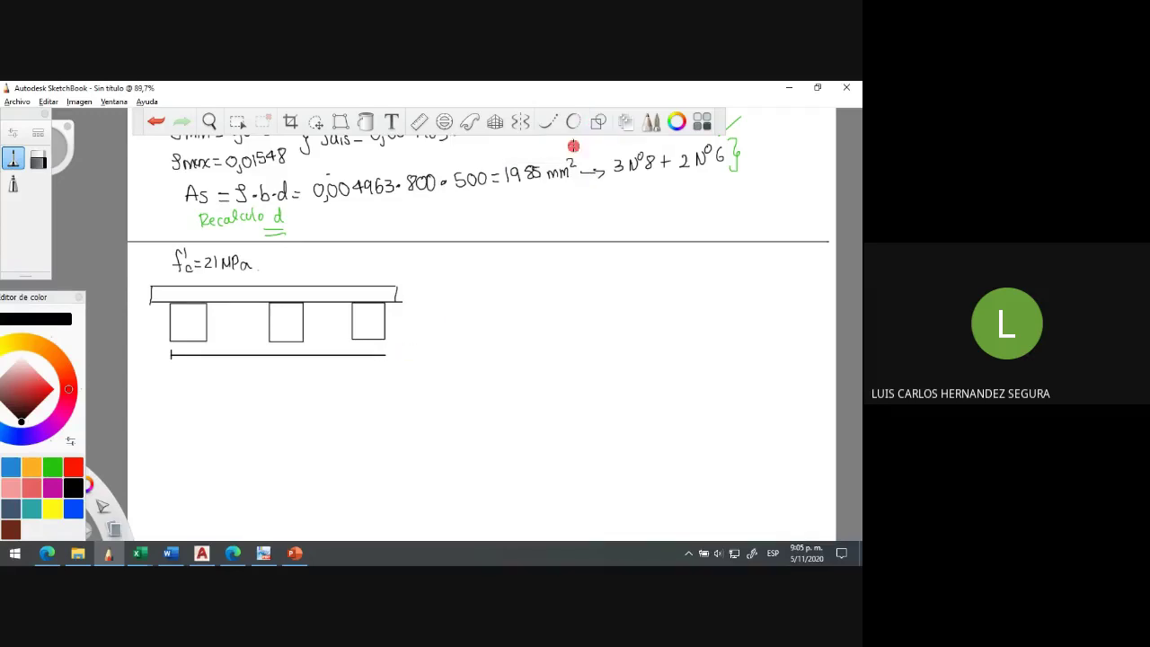
mouse_move(384, 348)
mouse_down()
mouse_move(385, 364)
mouse_move(206, 361)
mouse_move(185, 373)
mouse_up()
mouse_move(191, 362)
mouse_down()
mouse_move(288, 363)
mouse_move(286, 373)
mouse_move(359, 363)
mouse_move(364, 373)
mouse_up()
drag(369, 360, 370, 371)
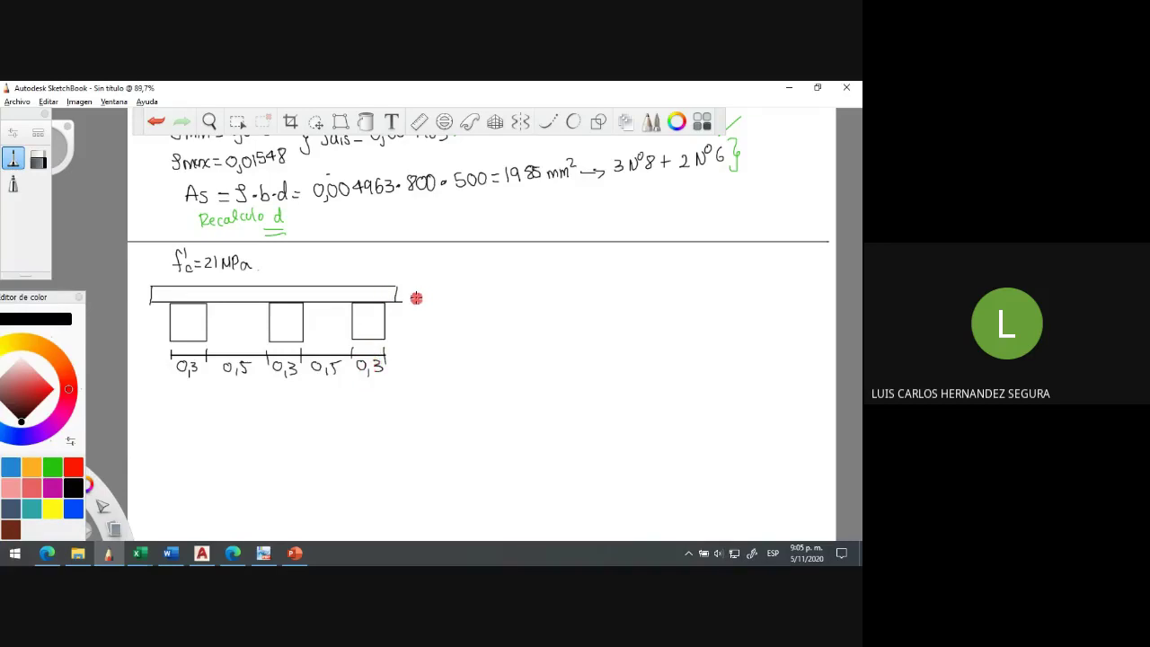
mouse_move(411, 293)
mouse_down()
mouse_move(416, 302)
mouse_move(438, 285)
mouse_up()
mouse_move(402, 319)
mouse_down()
mouse_move(408, 333)
mouse_move(423, 326)
mouse_up()
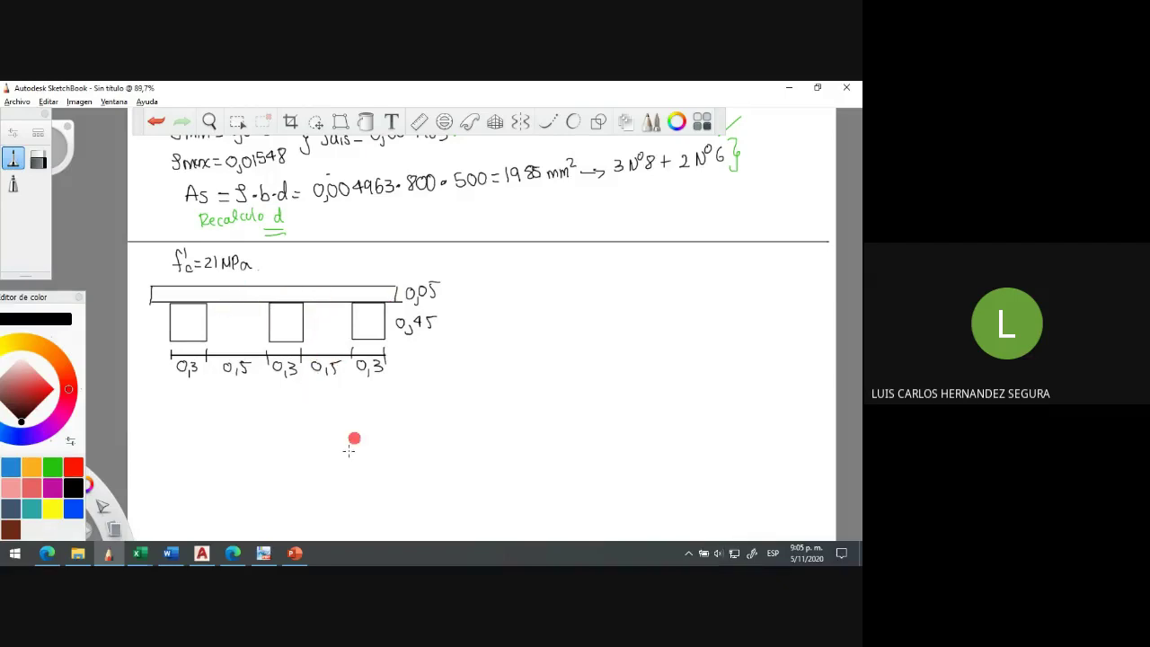
Step: Switch to the 03a DE FLEXIÓN.pptx presentation in PowerPoint to consult the normative T-beam dimension limits
mouse_move(307, 556)
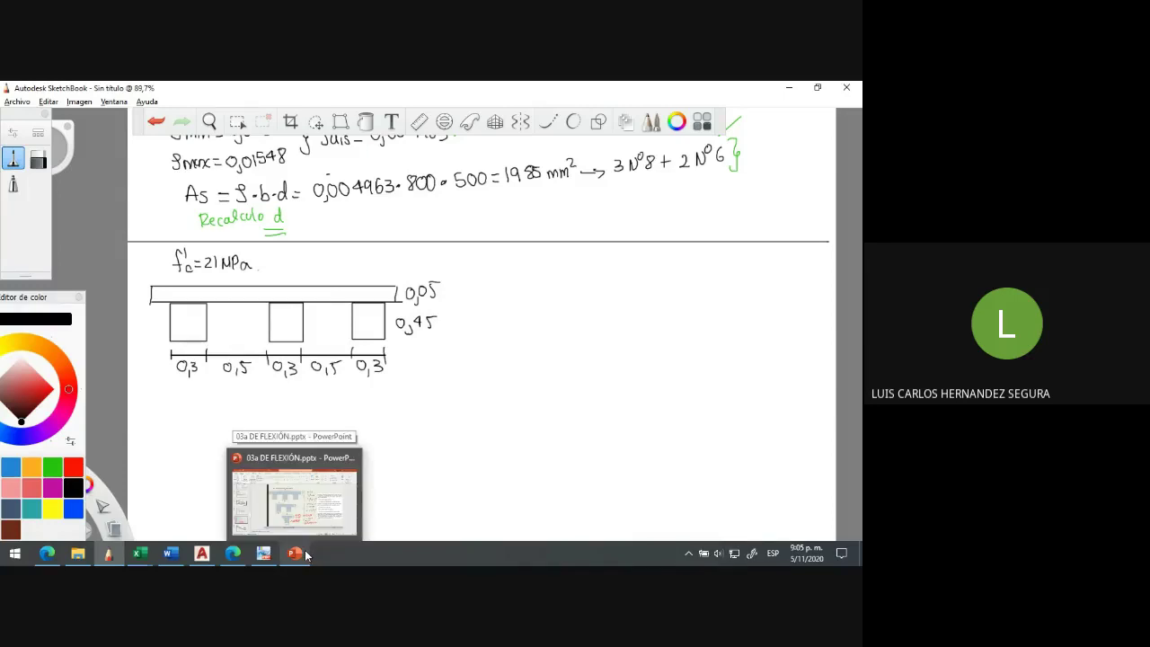
click(306, 557)
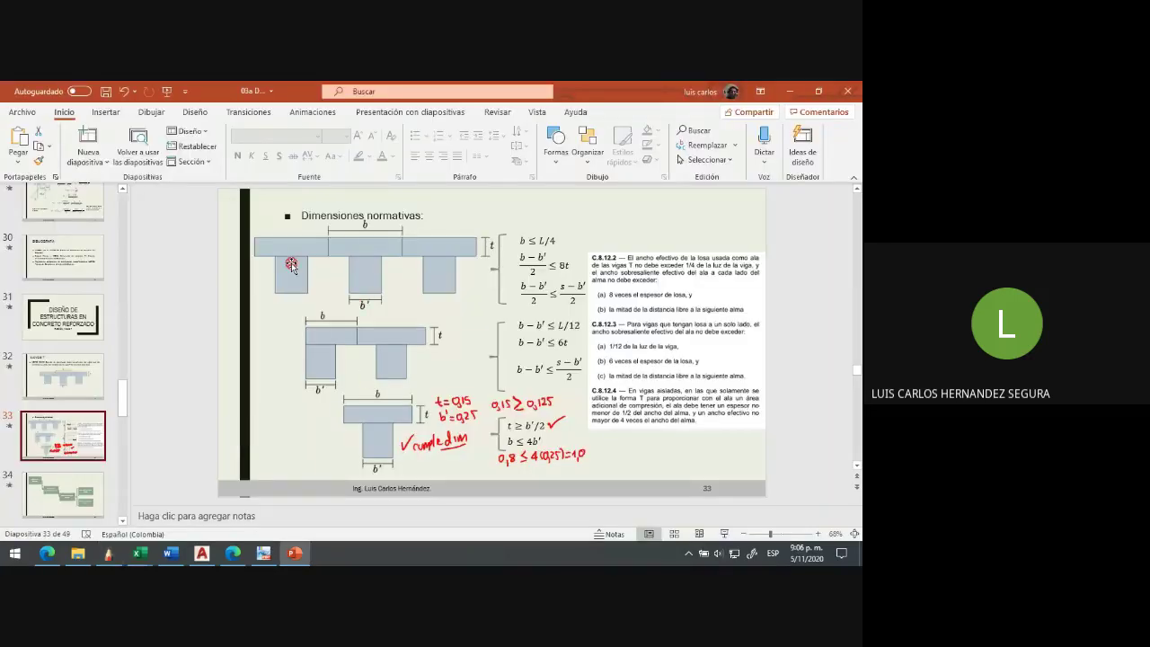